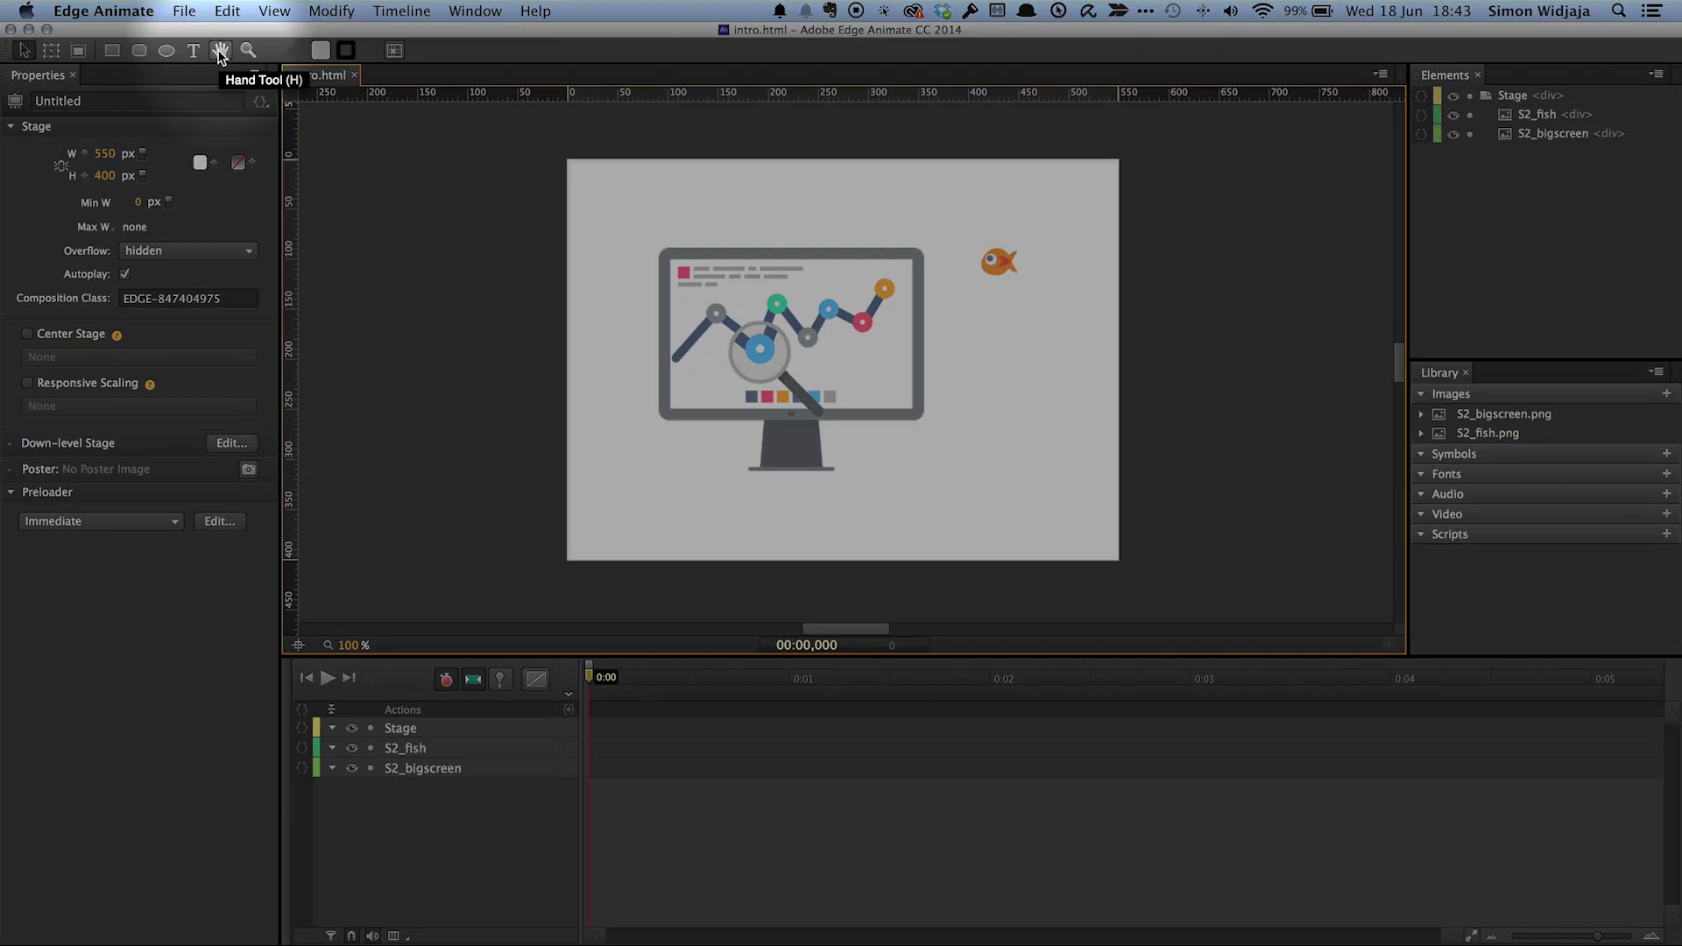
click(220, 52)
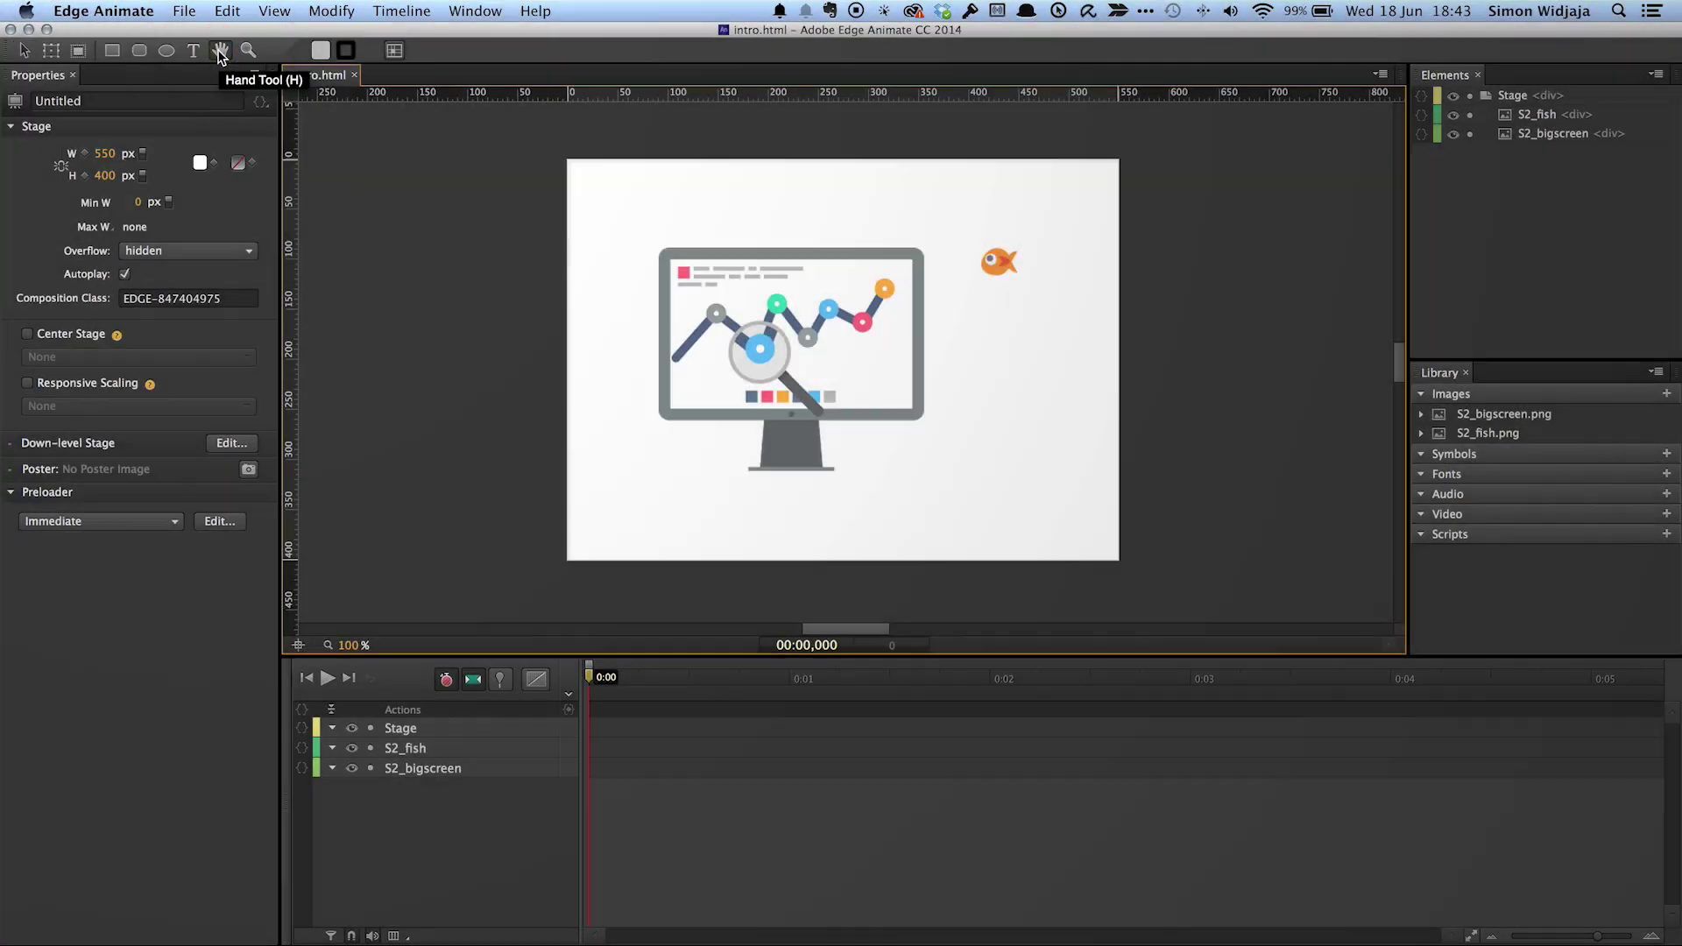
mouse_move(878, 409)
mouse_down()
mouse_move(739, 385)
mouse_move(916, 412)
mouse_move(841, 455)
mouse_move(762, 411)
mouse_move(906, 395)
mouse_up()
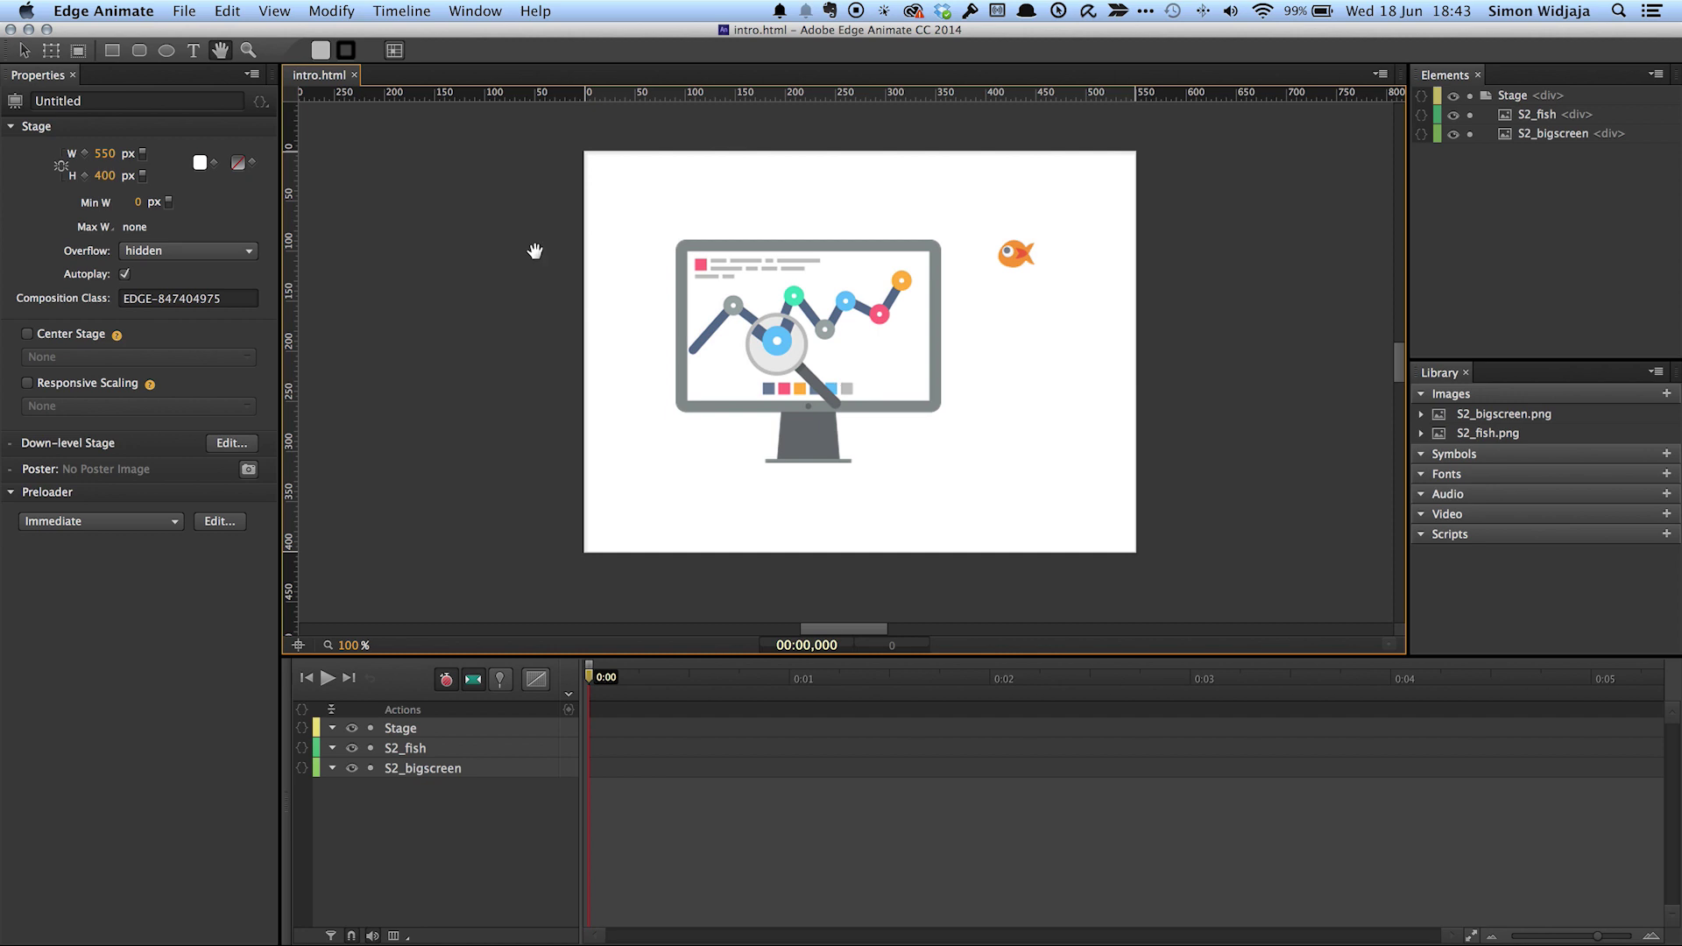
click(24, 50)
click(549, 324)
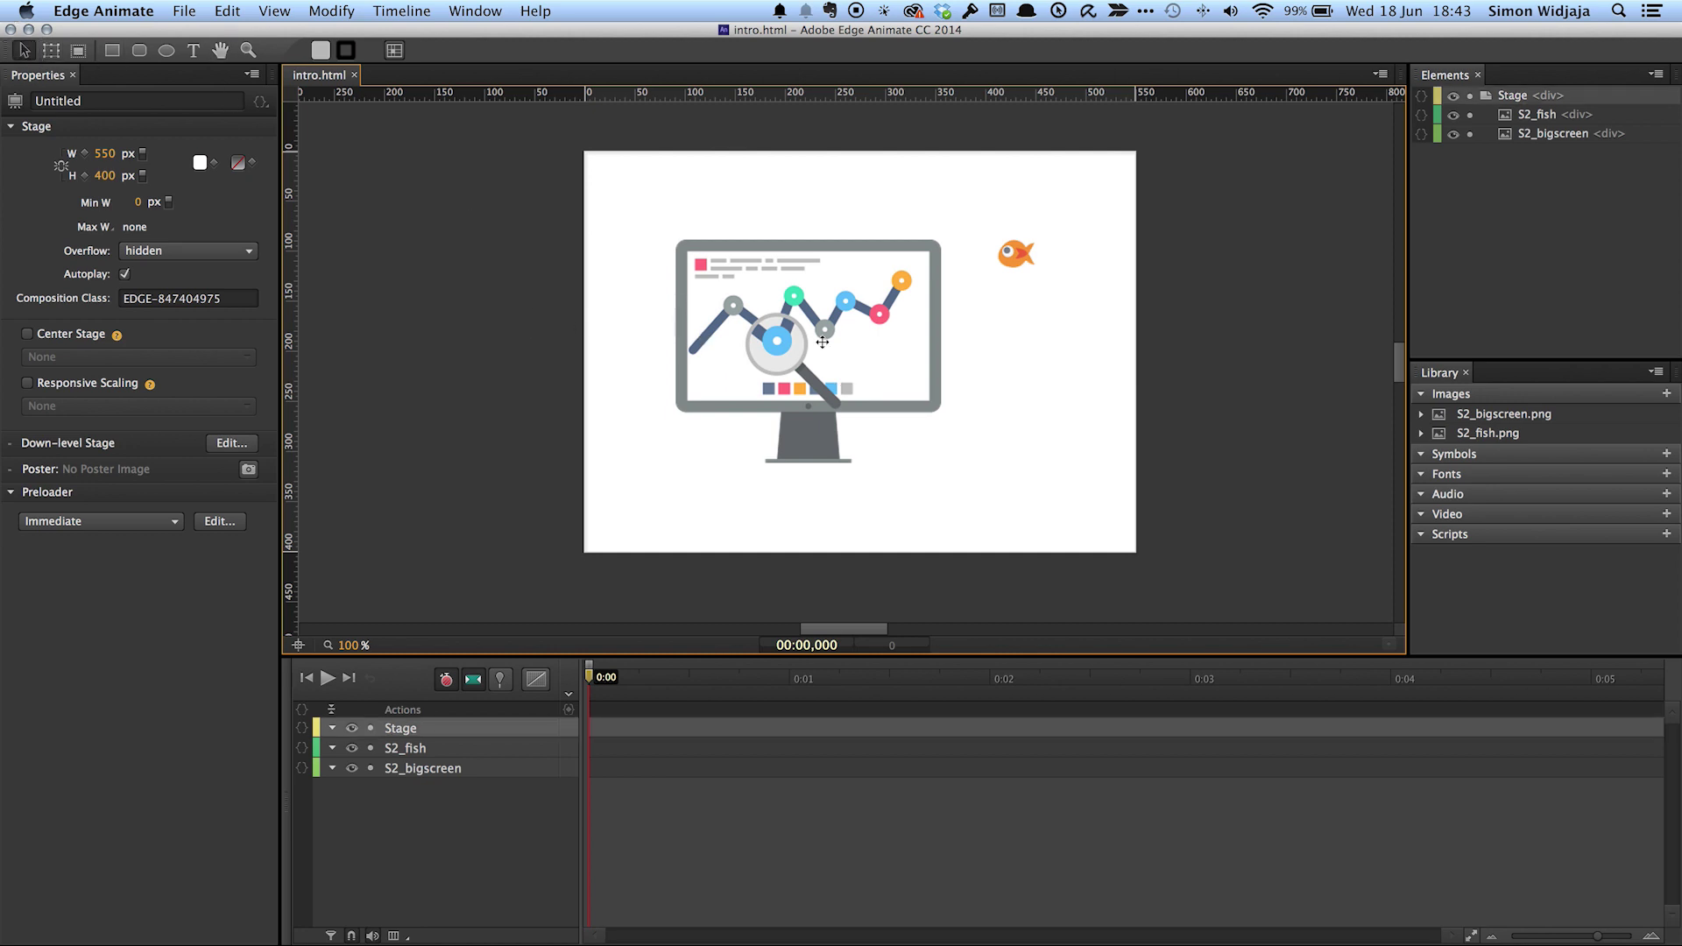
scroll(833, 344, right, 4)
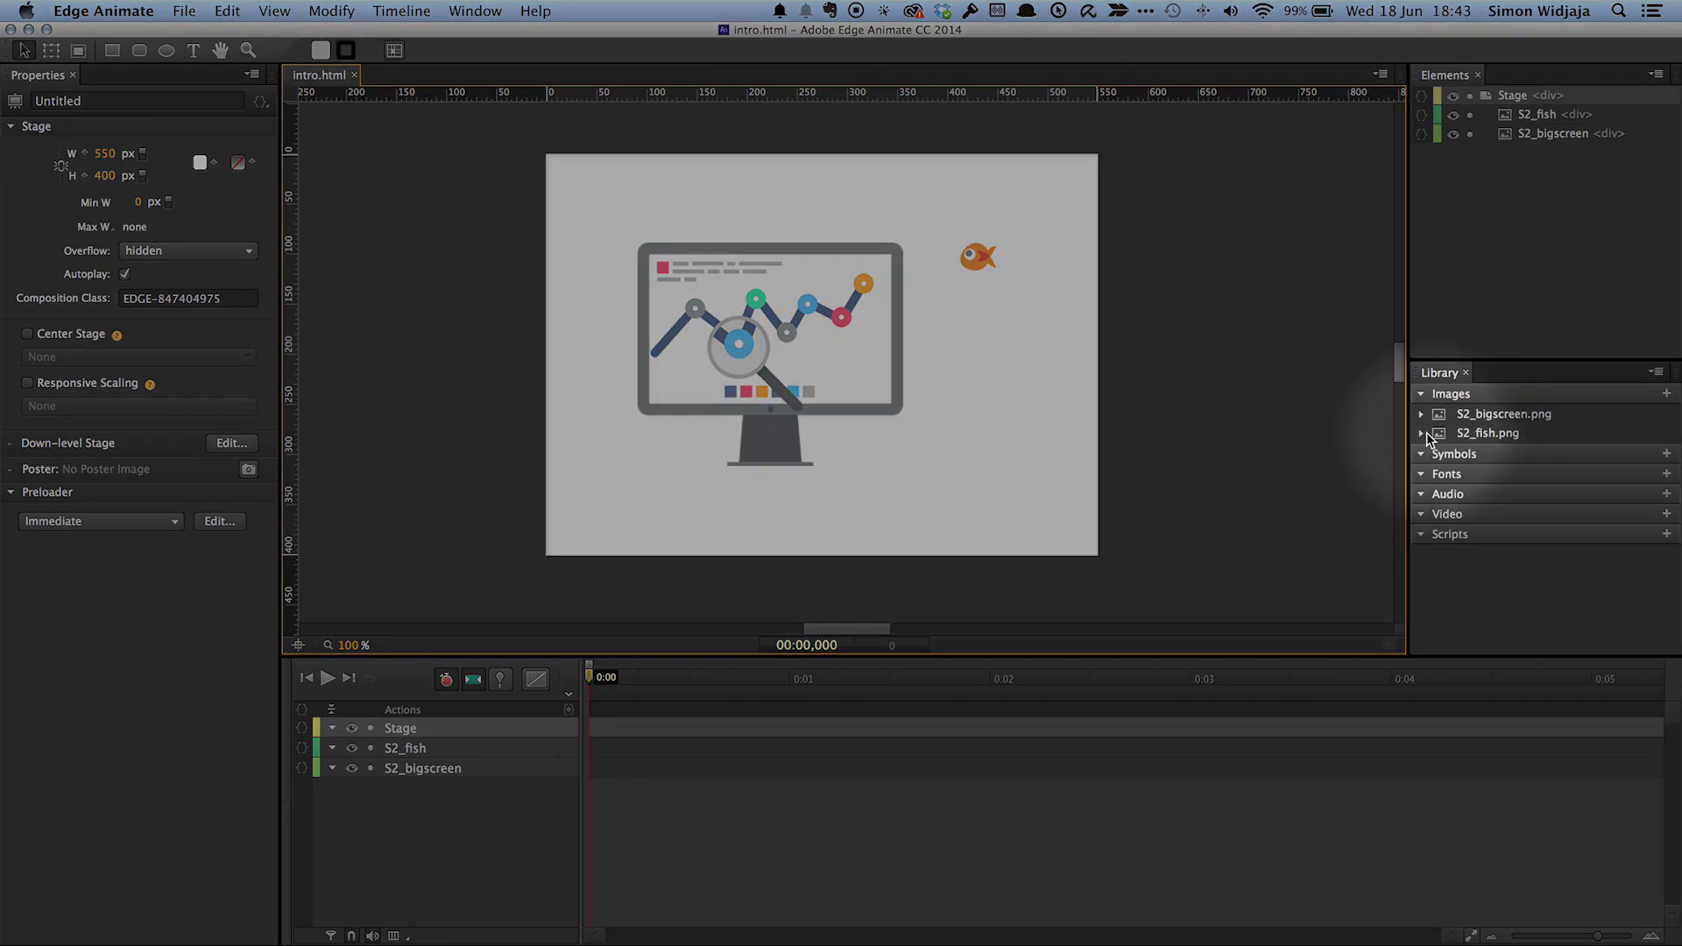
Preview S2_fish.png, then S2_bigscreen.png, in the Library and select the monitor graphic on stage
click(1421, 434)
click(1422, 434)
click(1422, 415)
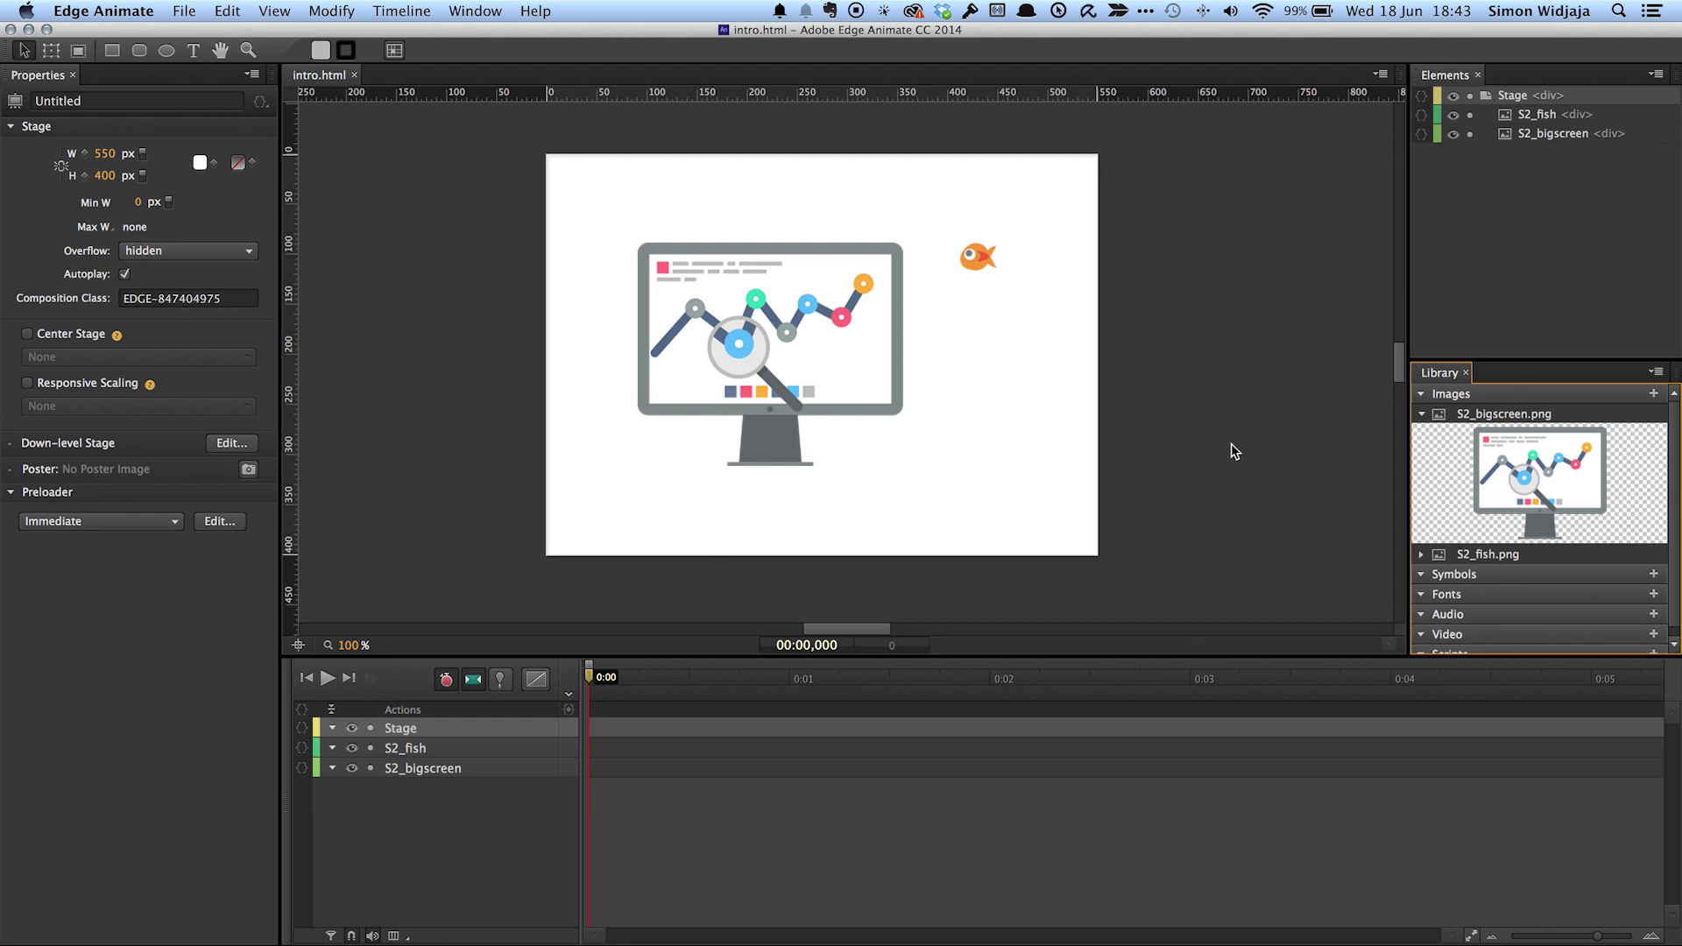
click(740, 295)
Add a click action to S2_bigscreen that runs Toggle Hide/Show on Stage > S2_bigscreen
right_click(793, 312)
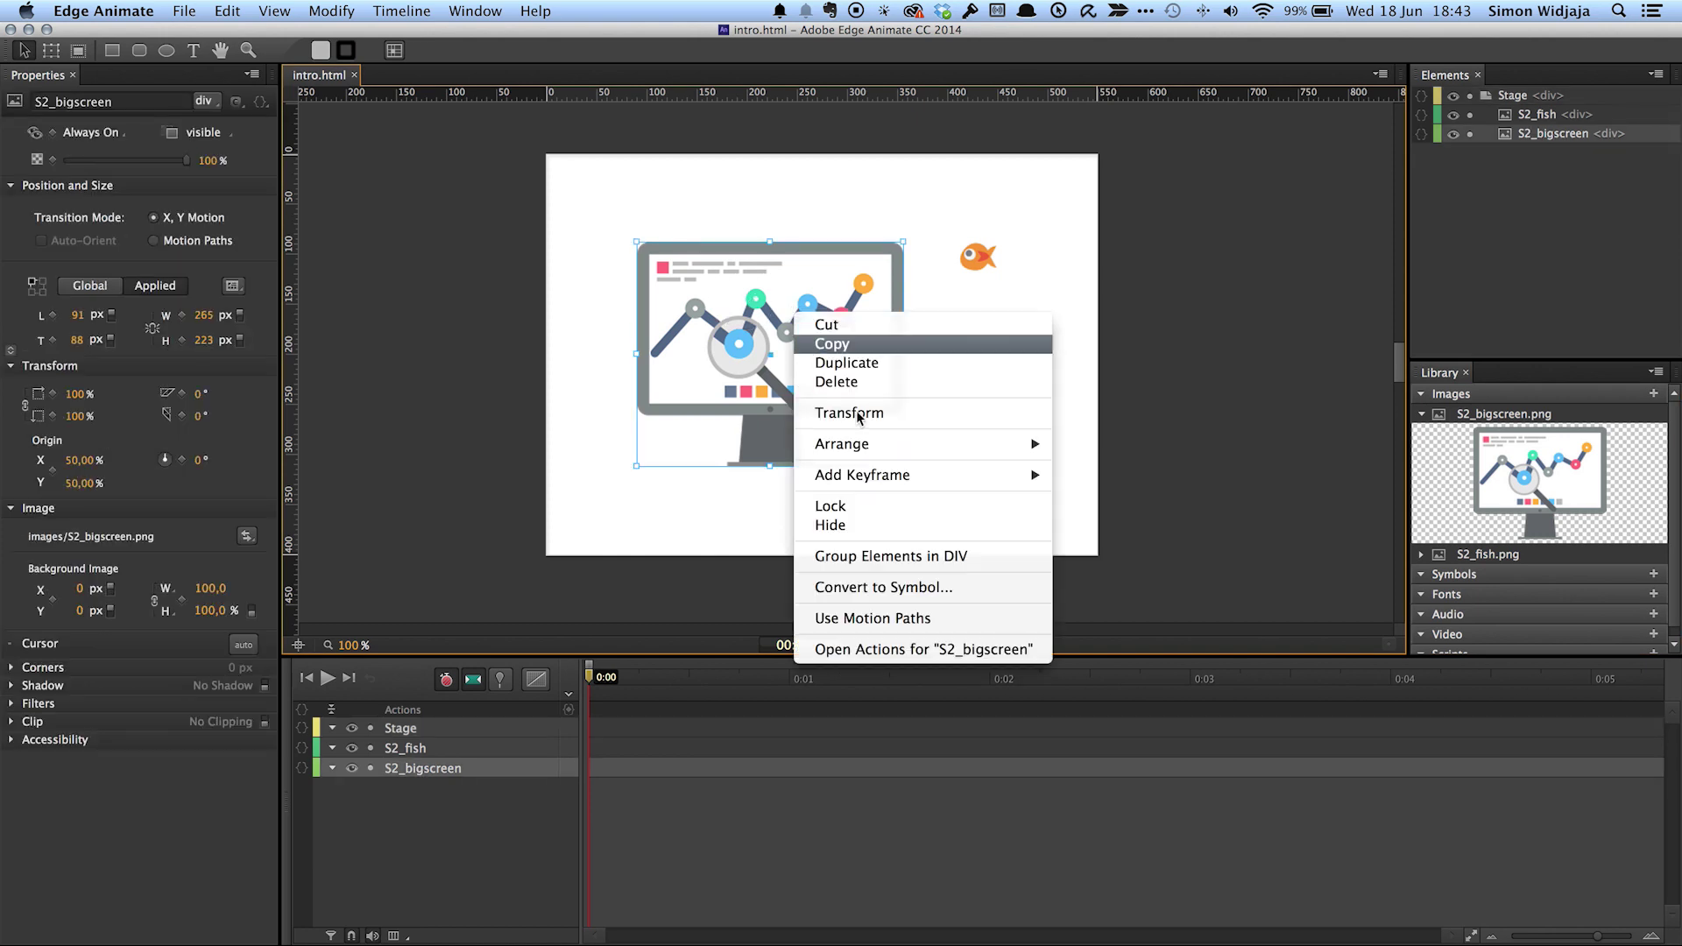
click(876, 649)
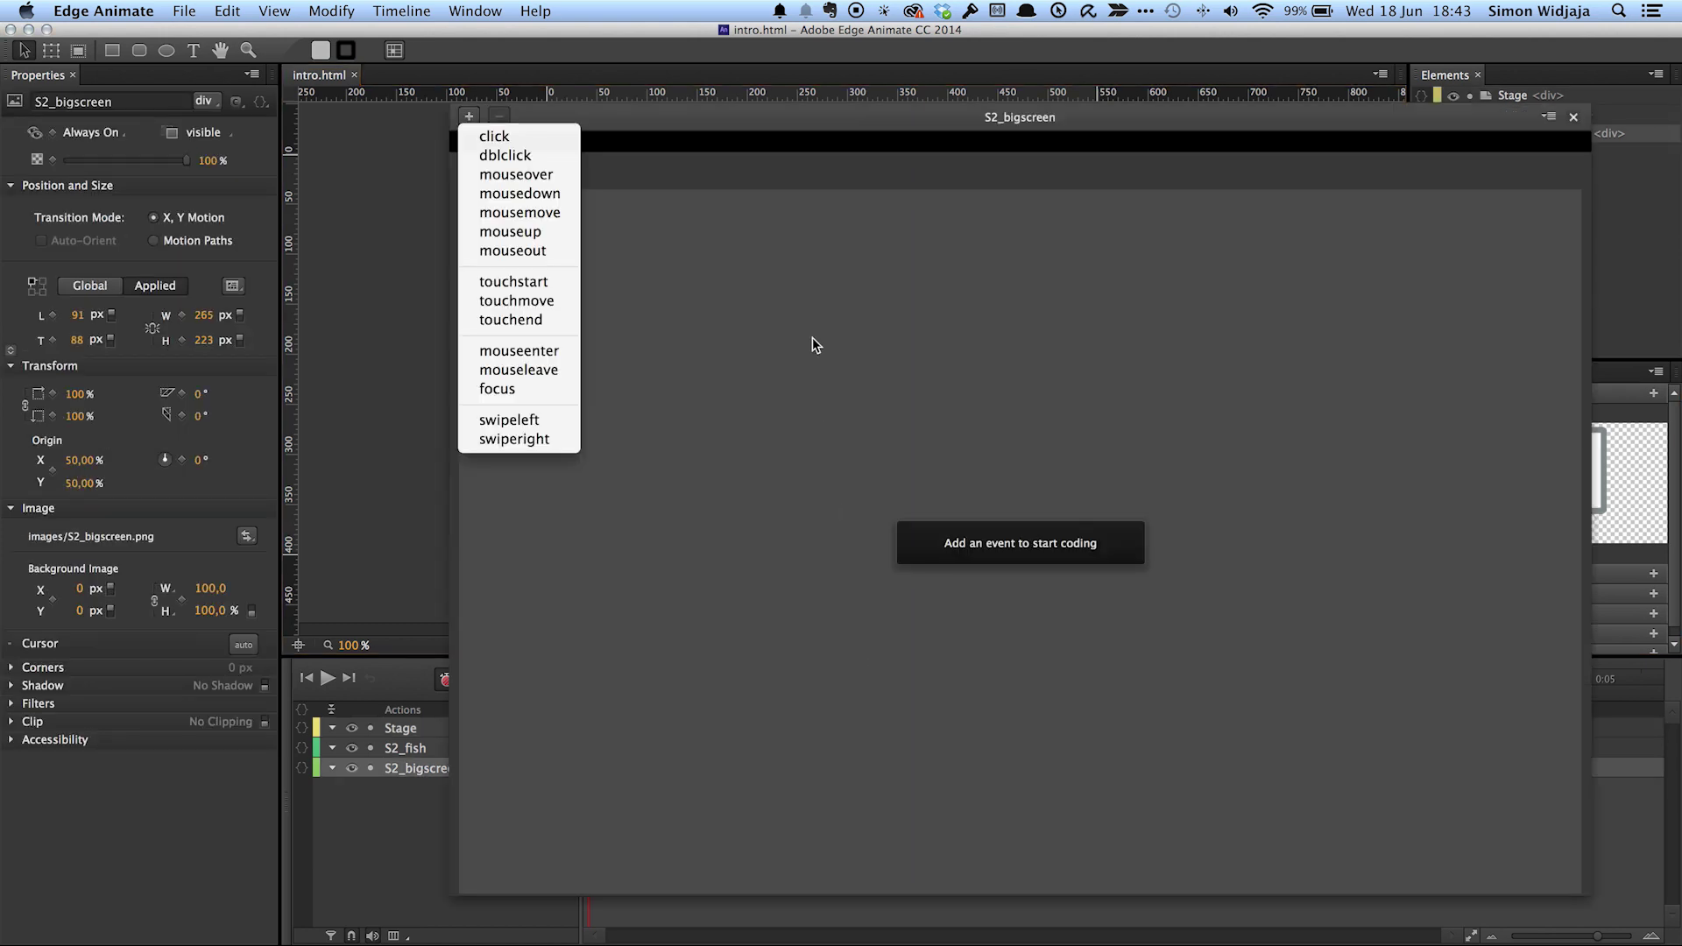
click(508, 136)
drag(615, 124, 493, 94)
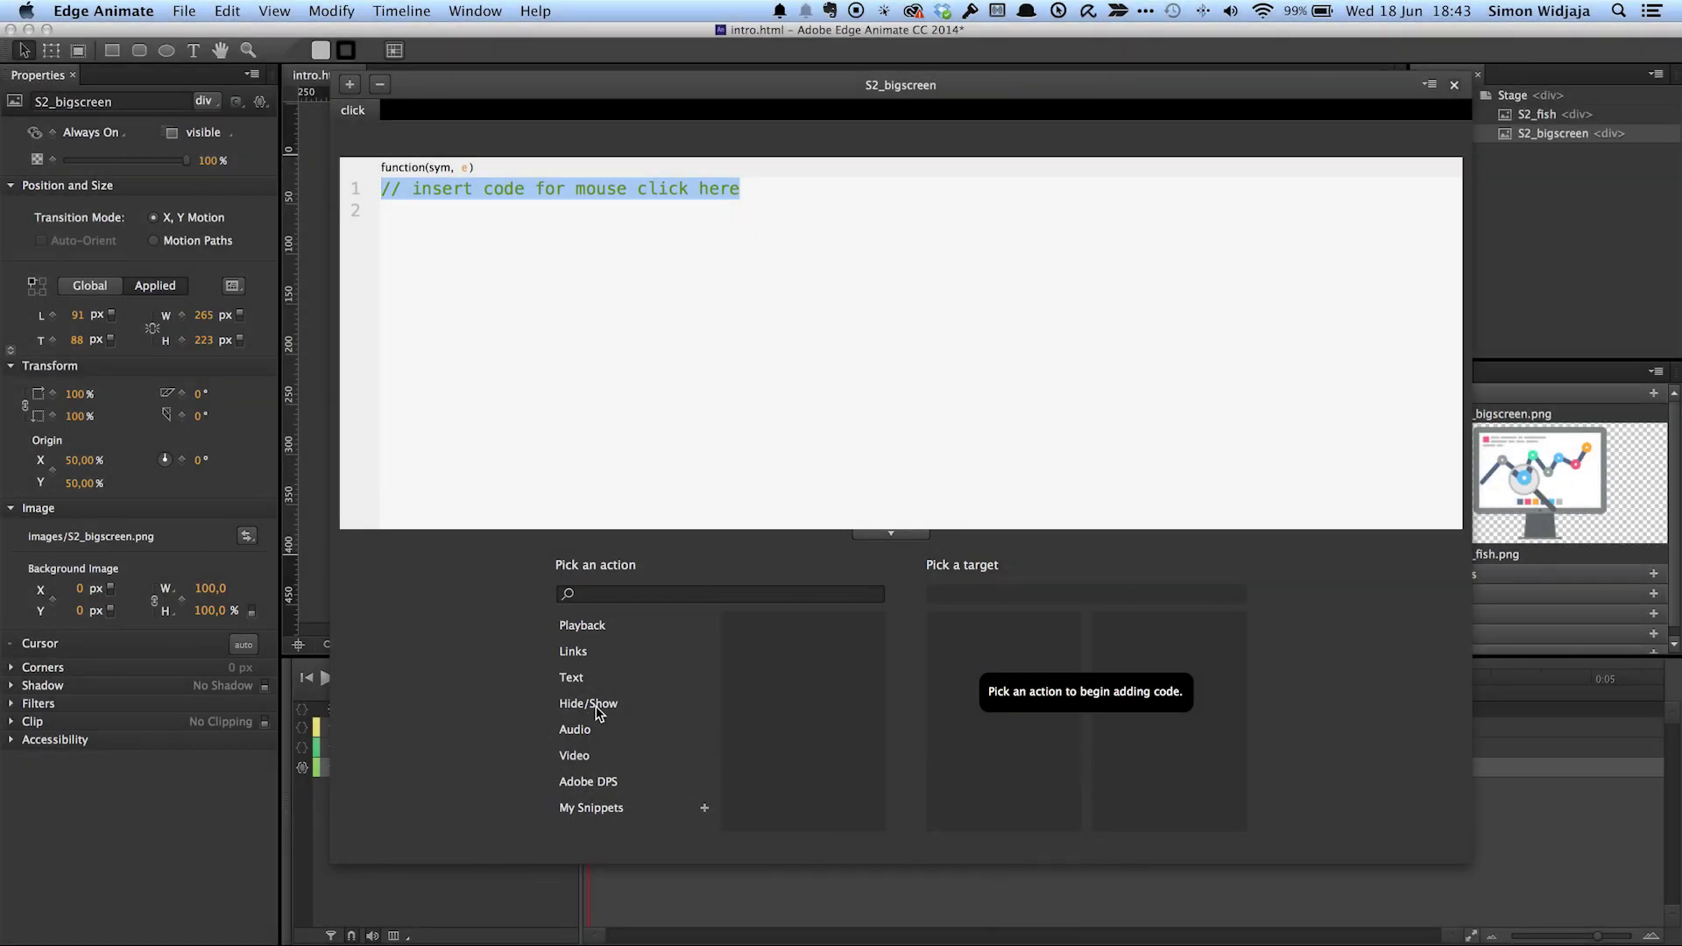
click(596, 710)
click(735, 685)
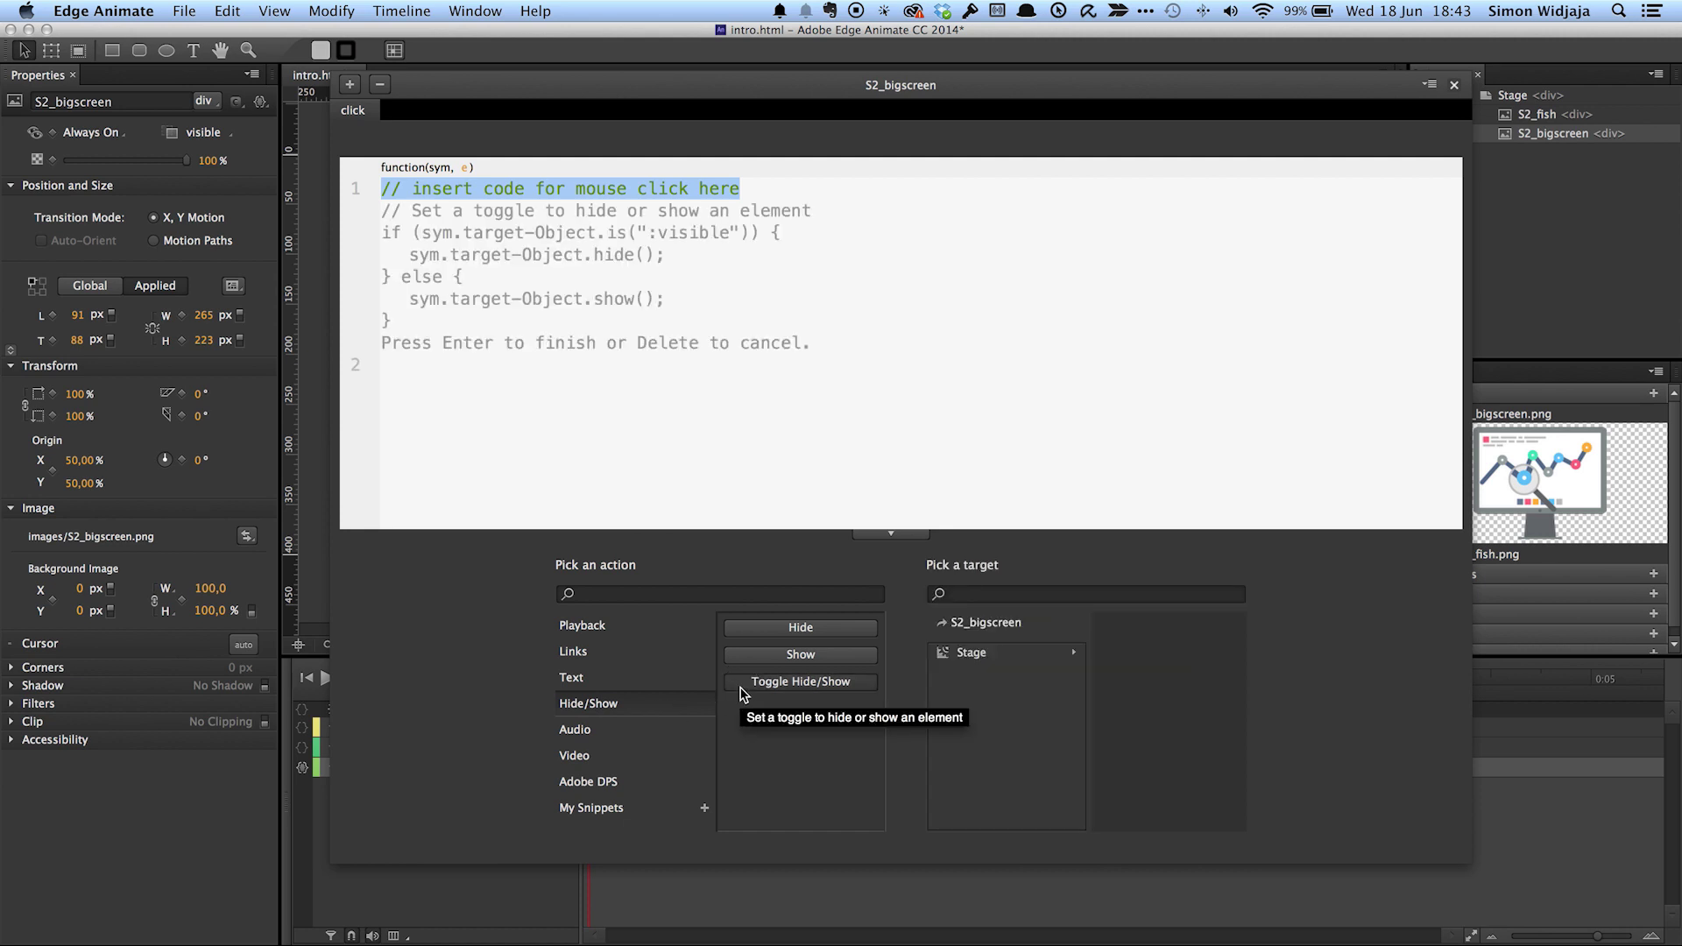
click(973, 652)
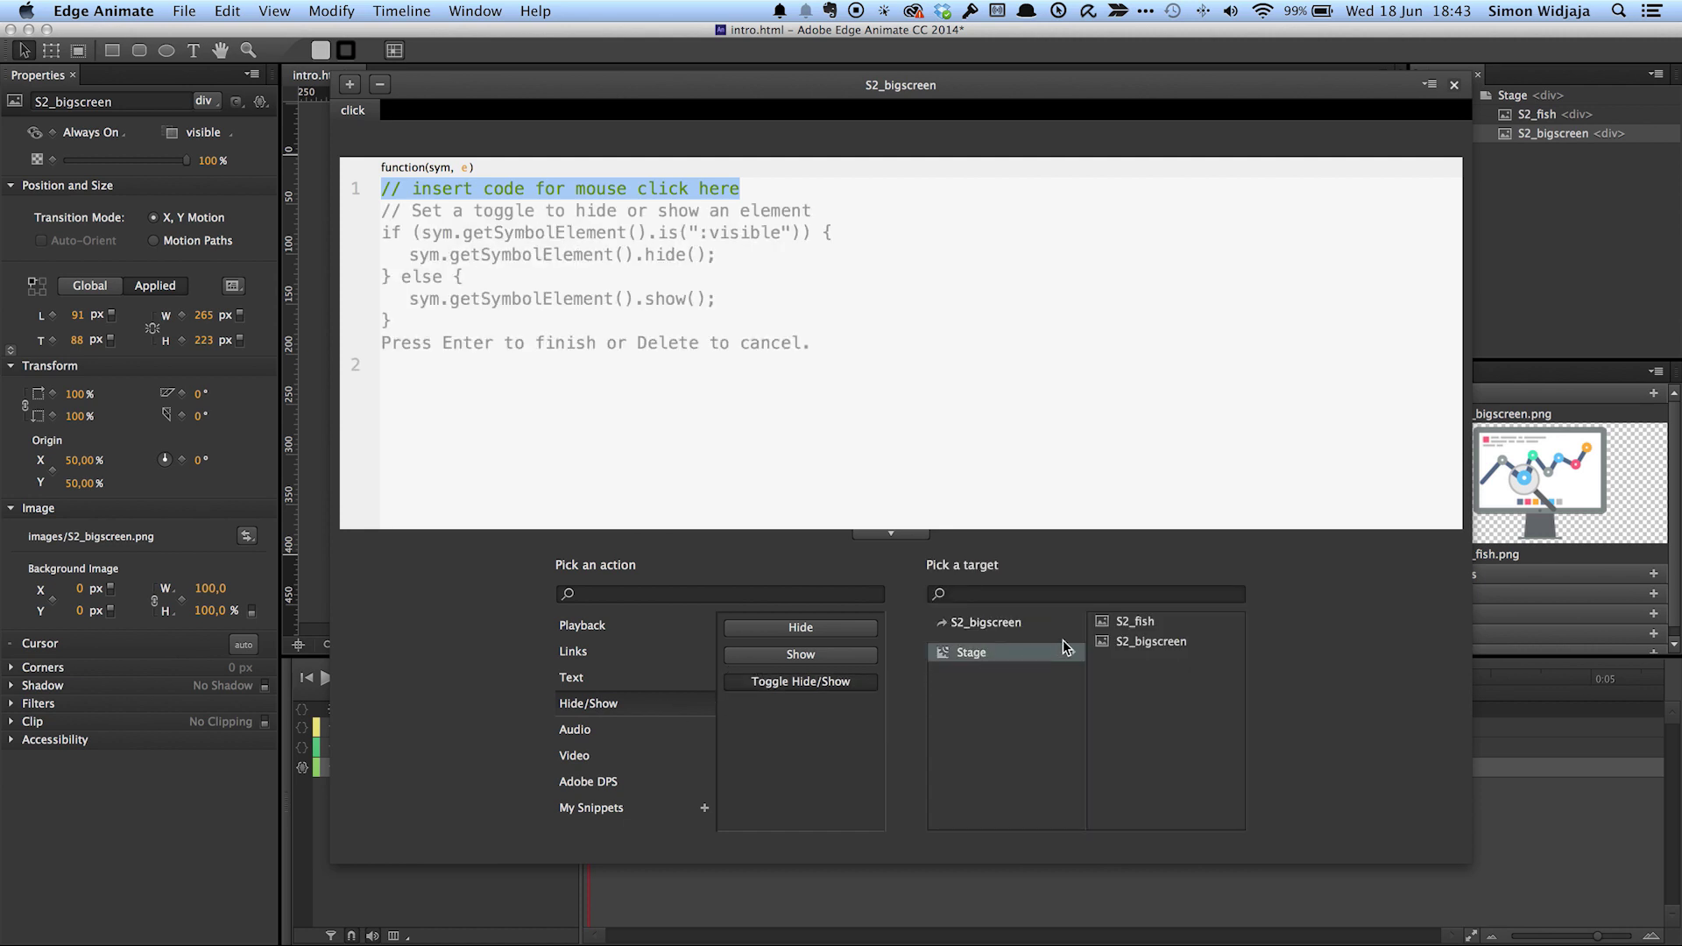
click(1128, 643)
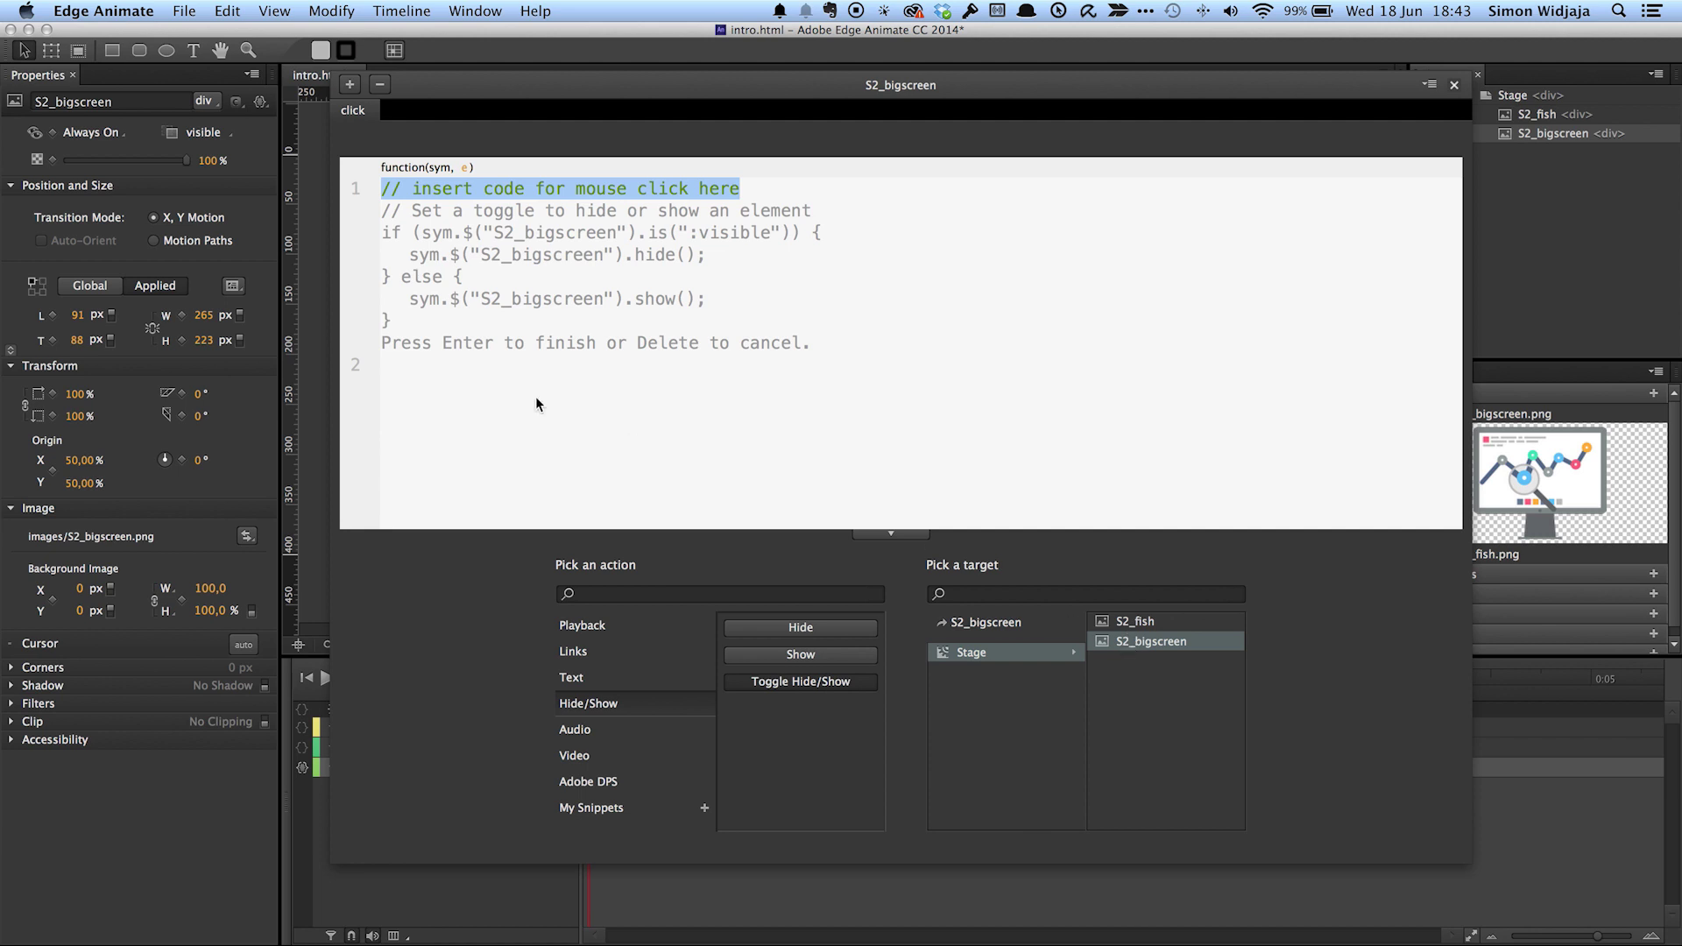
key(Return)
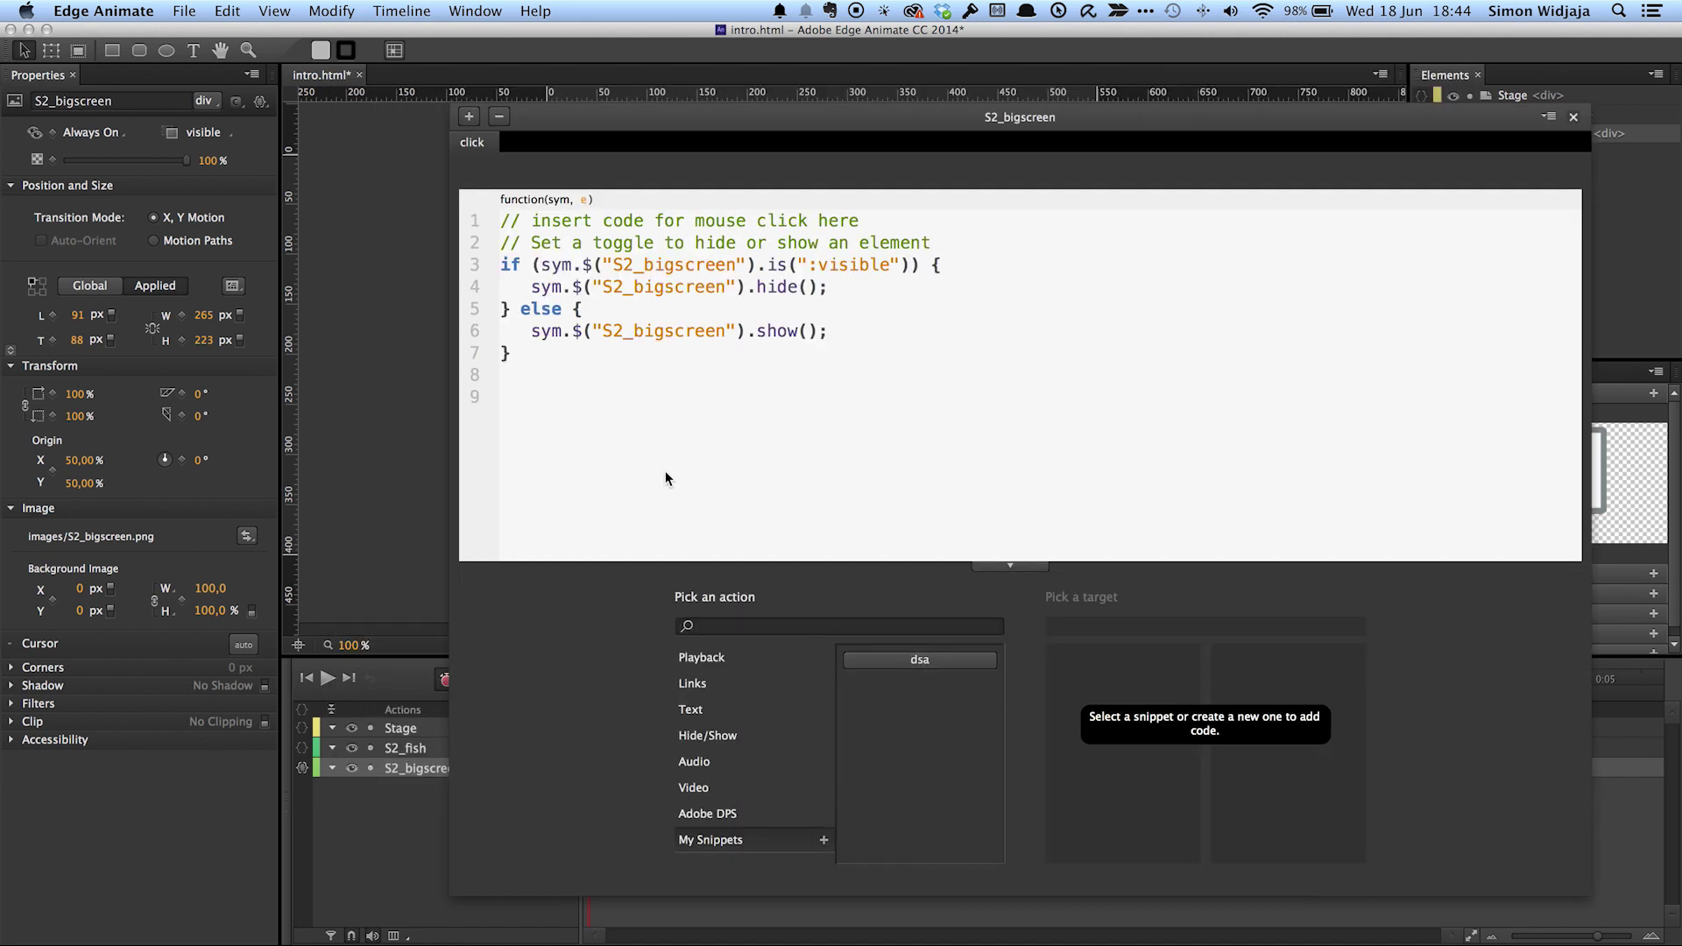
Save a new My Snippets entry containing sym.play(); named my_play
drag(548, 357, 499, 219)
click(823, 839)
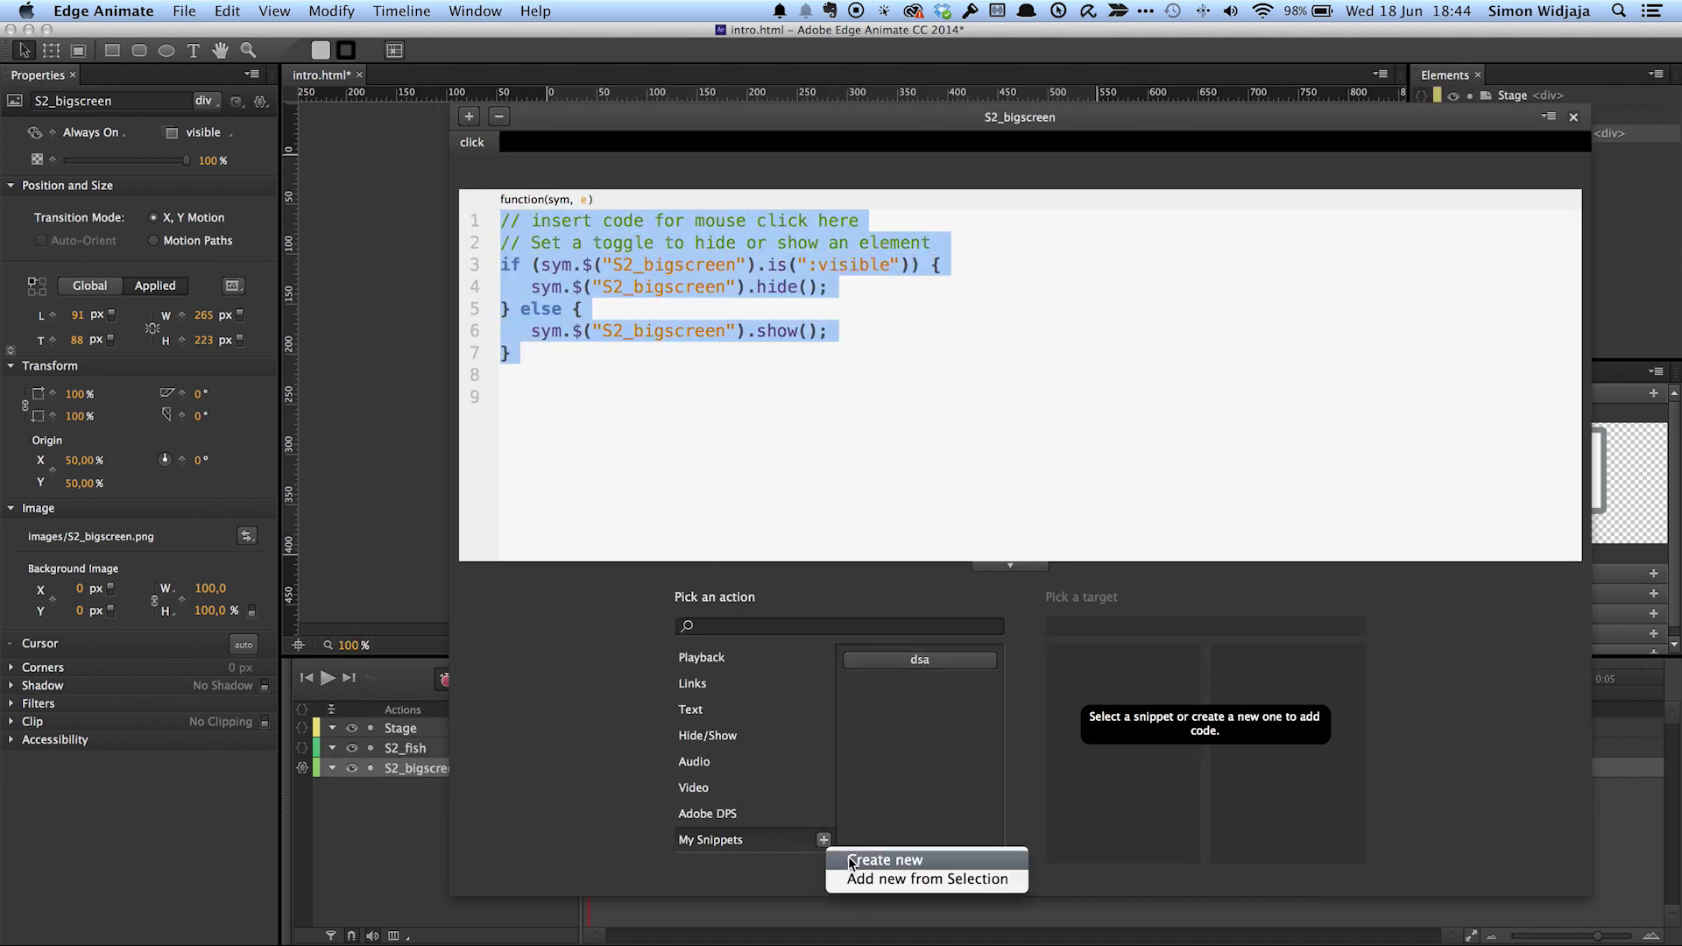
click(883, 860)
text(sym)
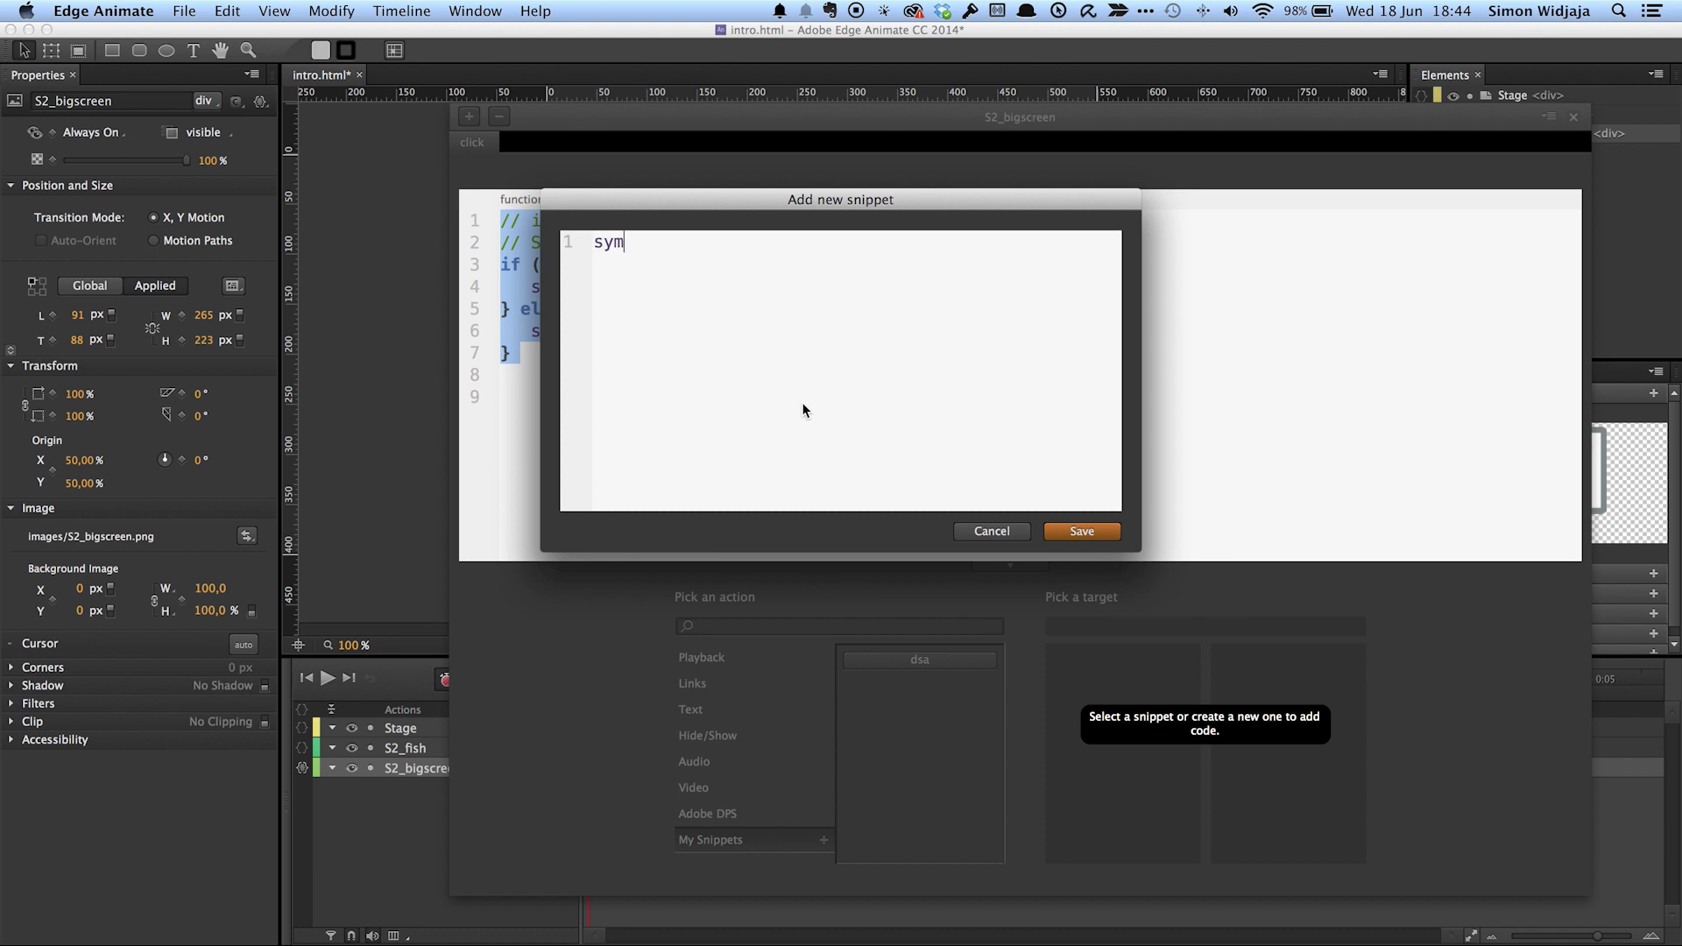
text(.play();)
click(1080, 531)
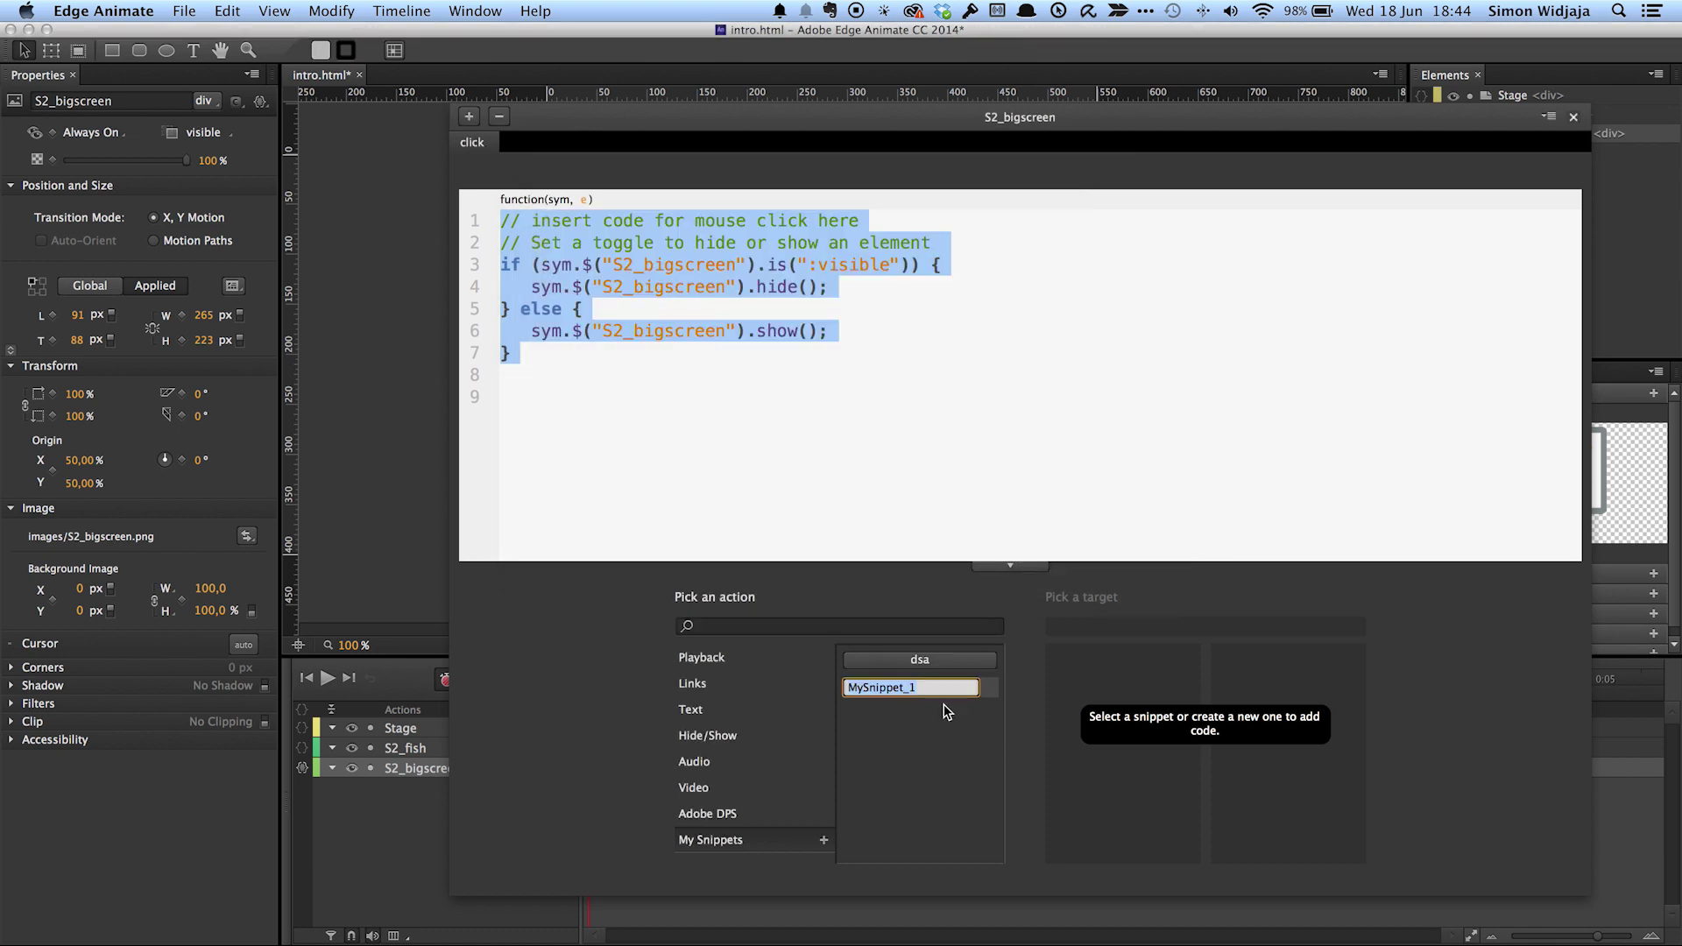
text(my_play)
key(Return)
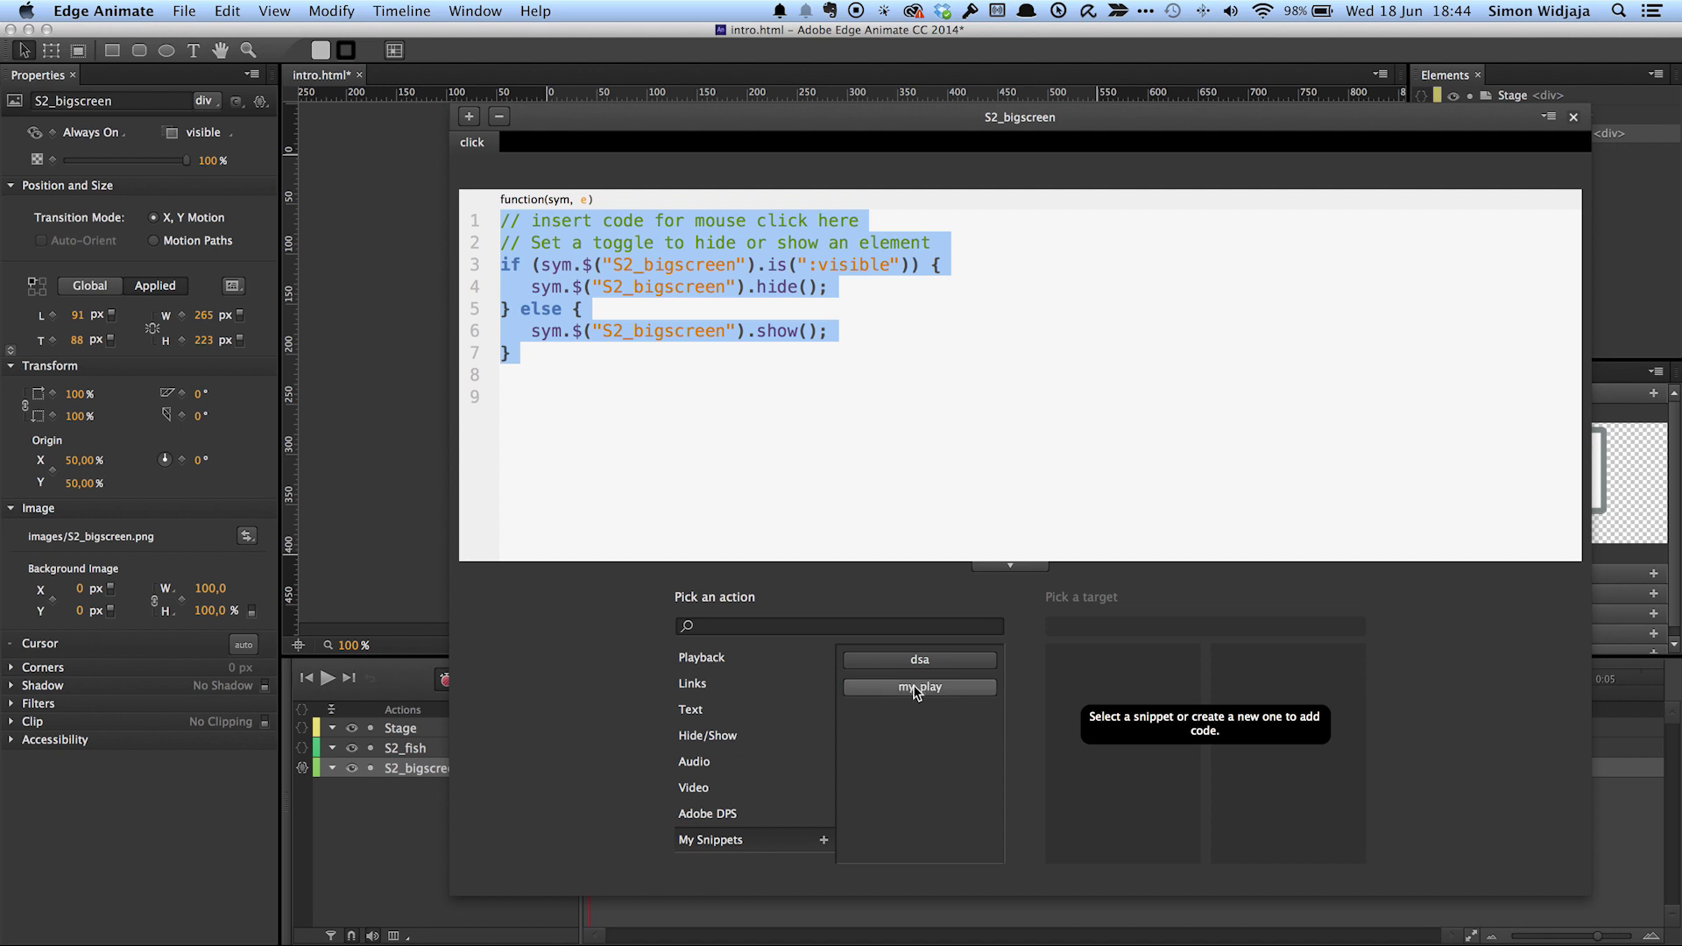
Insert the my_play snippet into the click code
click(741, 460)
click(906, 688)
click(786, 499)
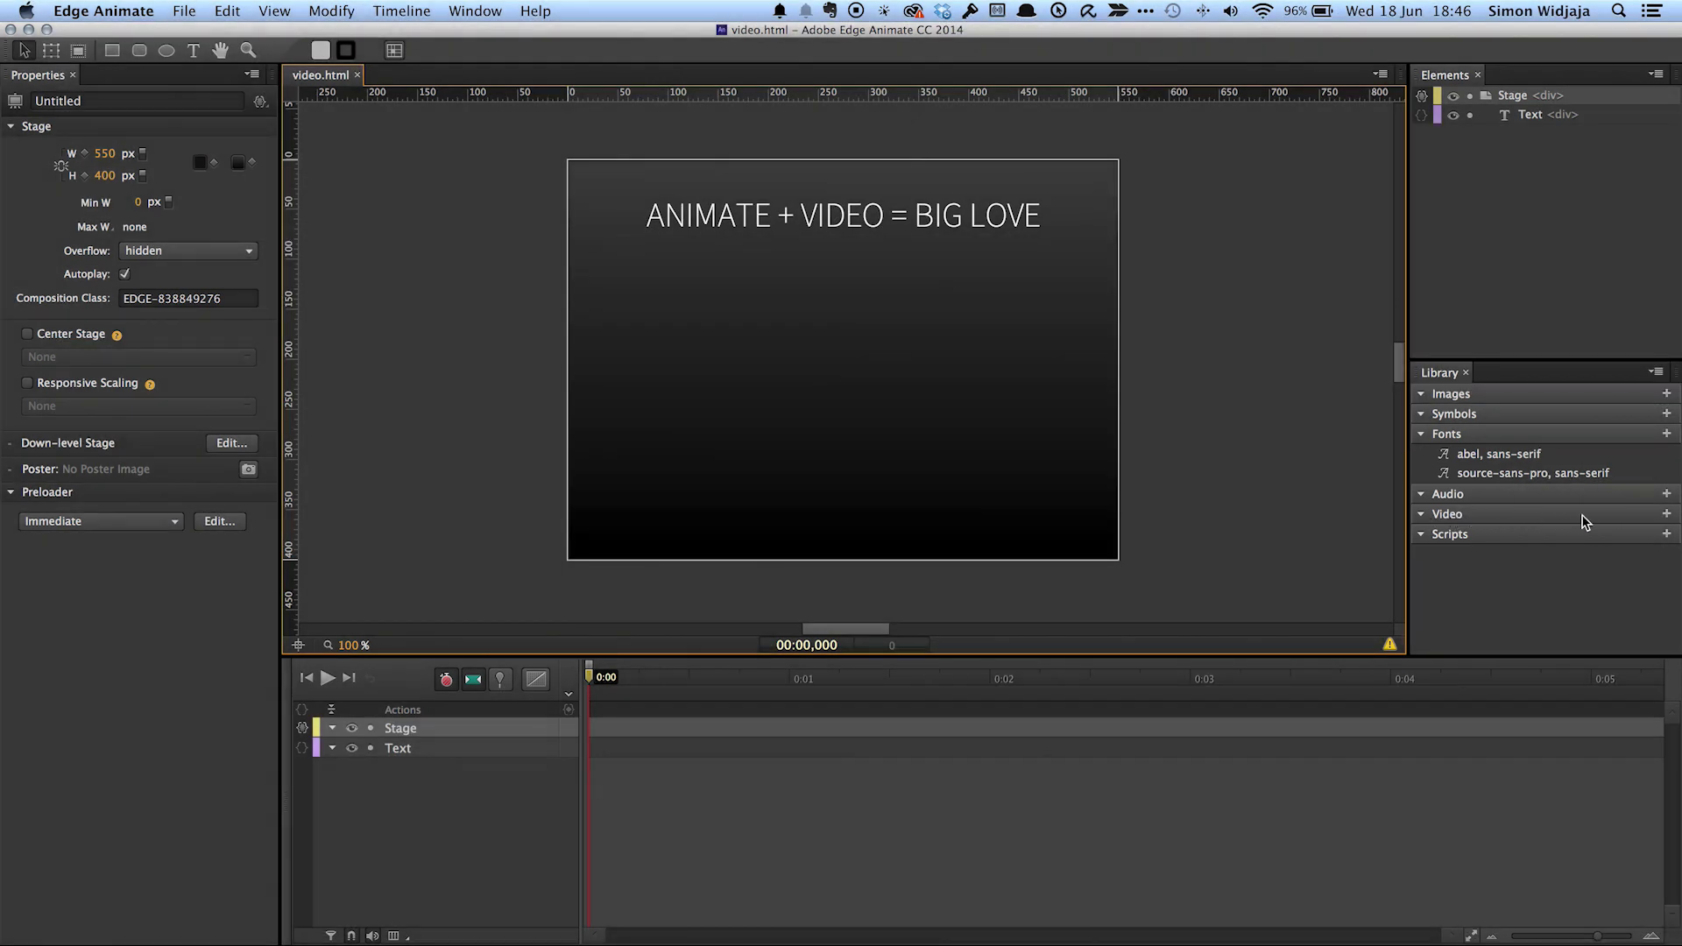
Import video.mp4 and video.webm via the Library's Video row, accepting the WebM warning
click(1667, 515)
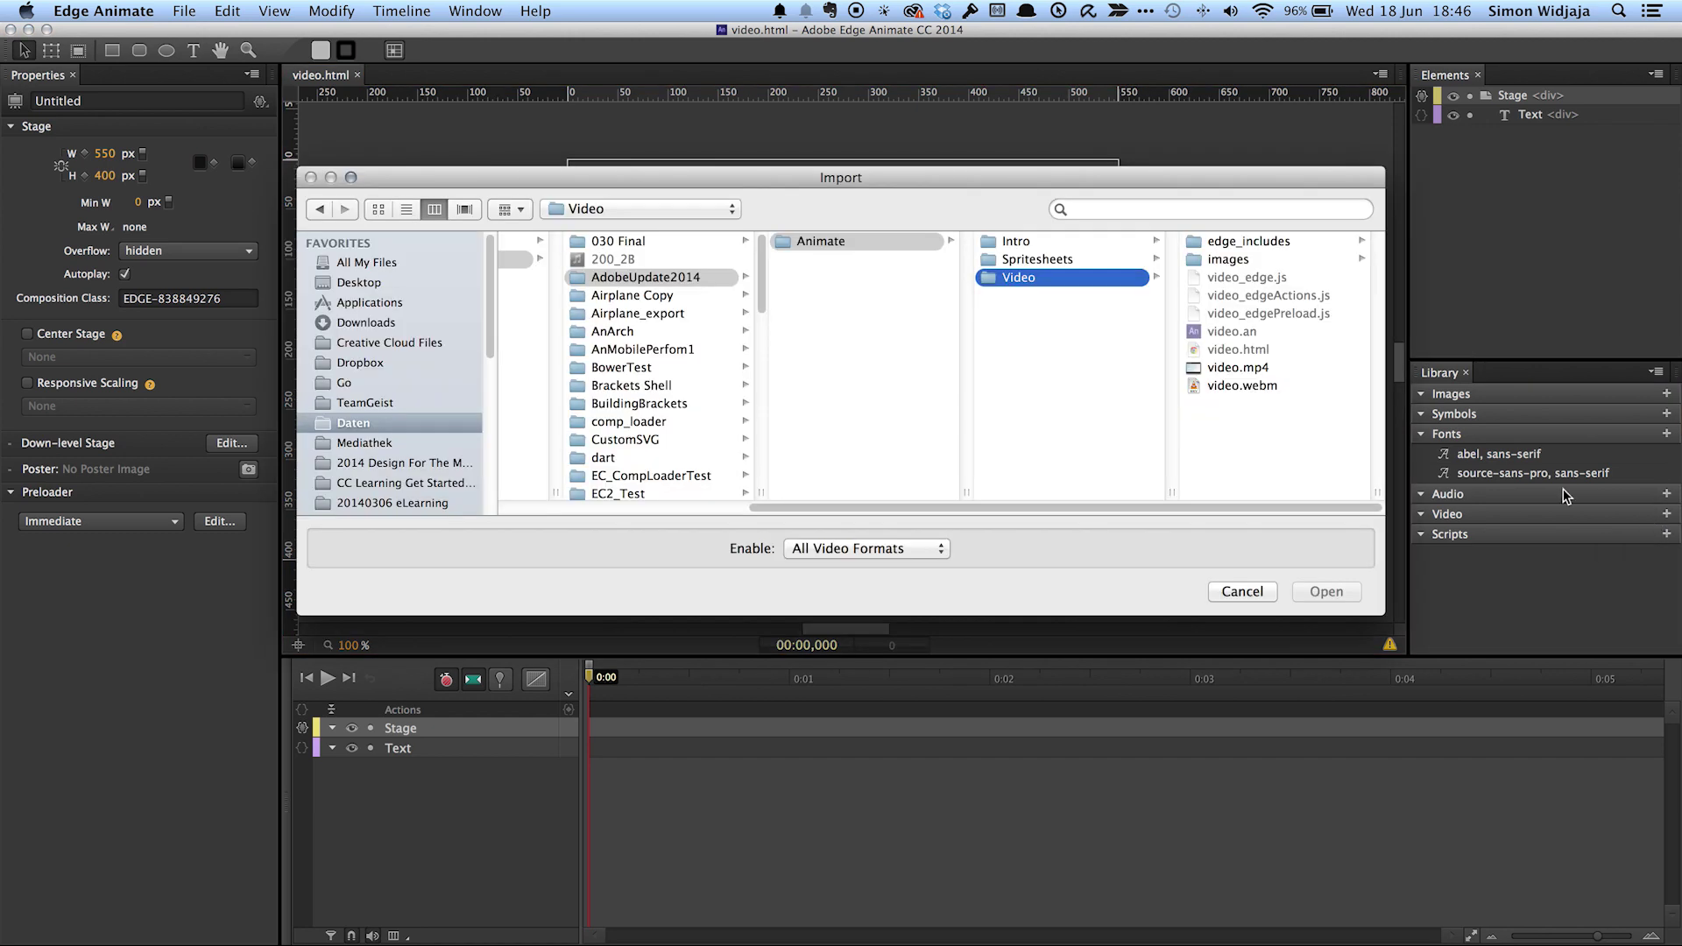
click(1252, 369)
shift+click(1064, 387)
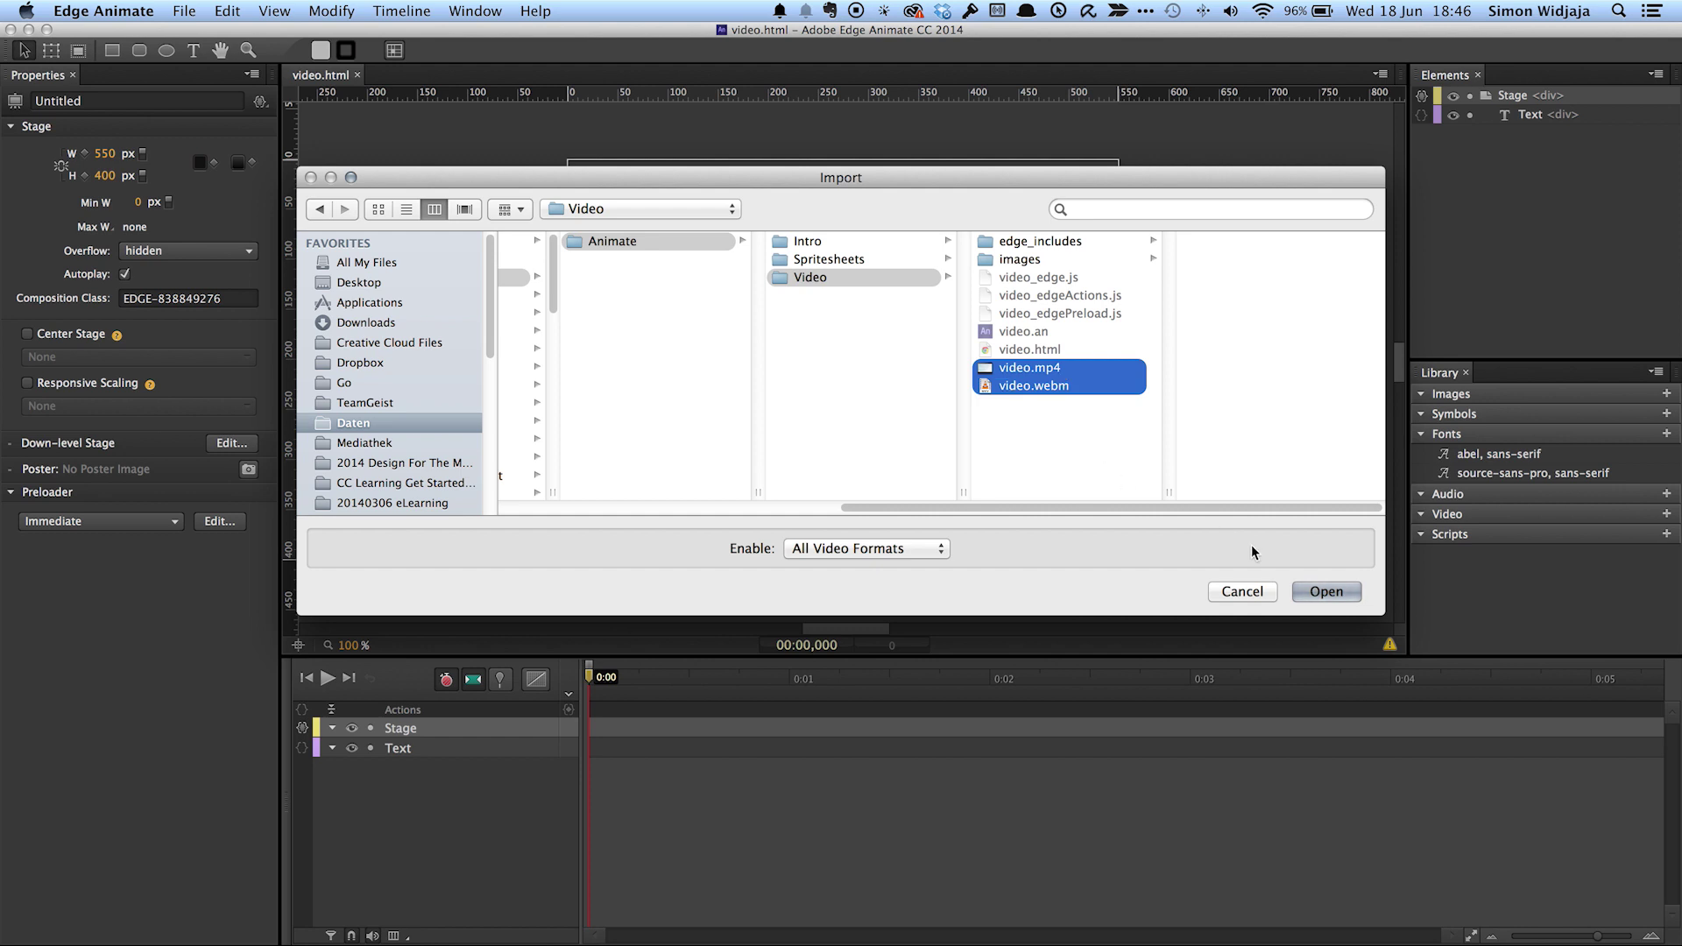
click(1344, 590)
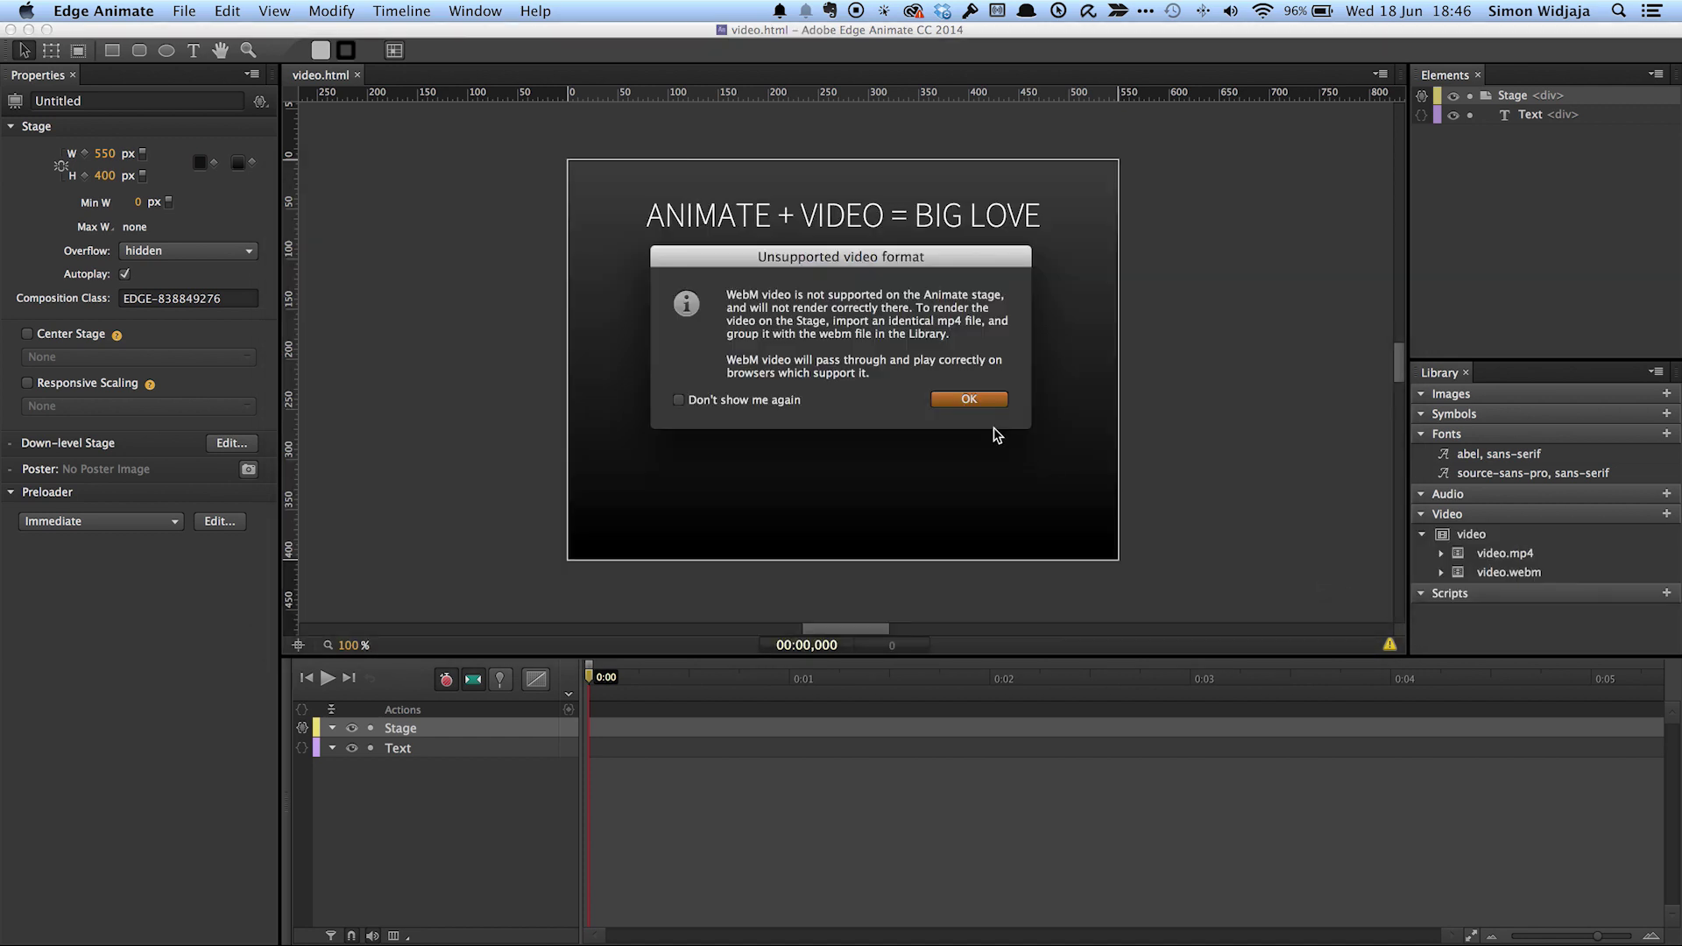
click(968, 400)
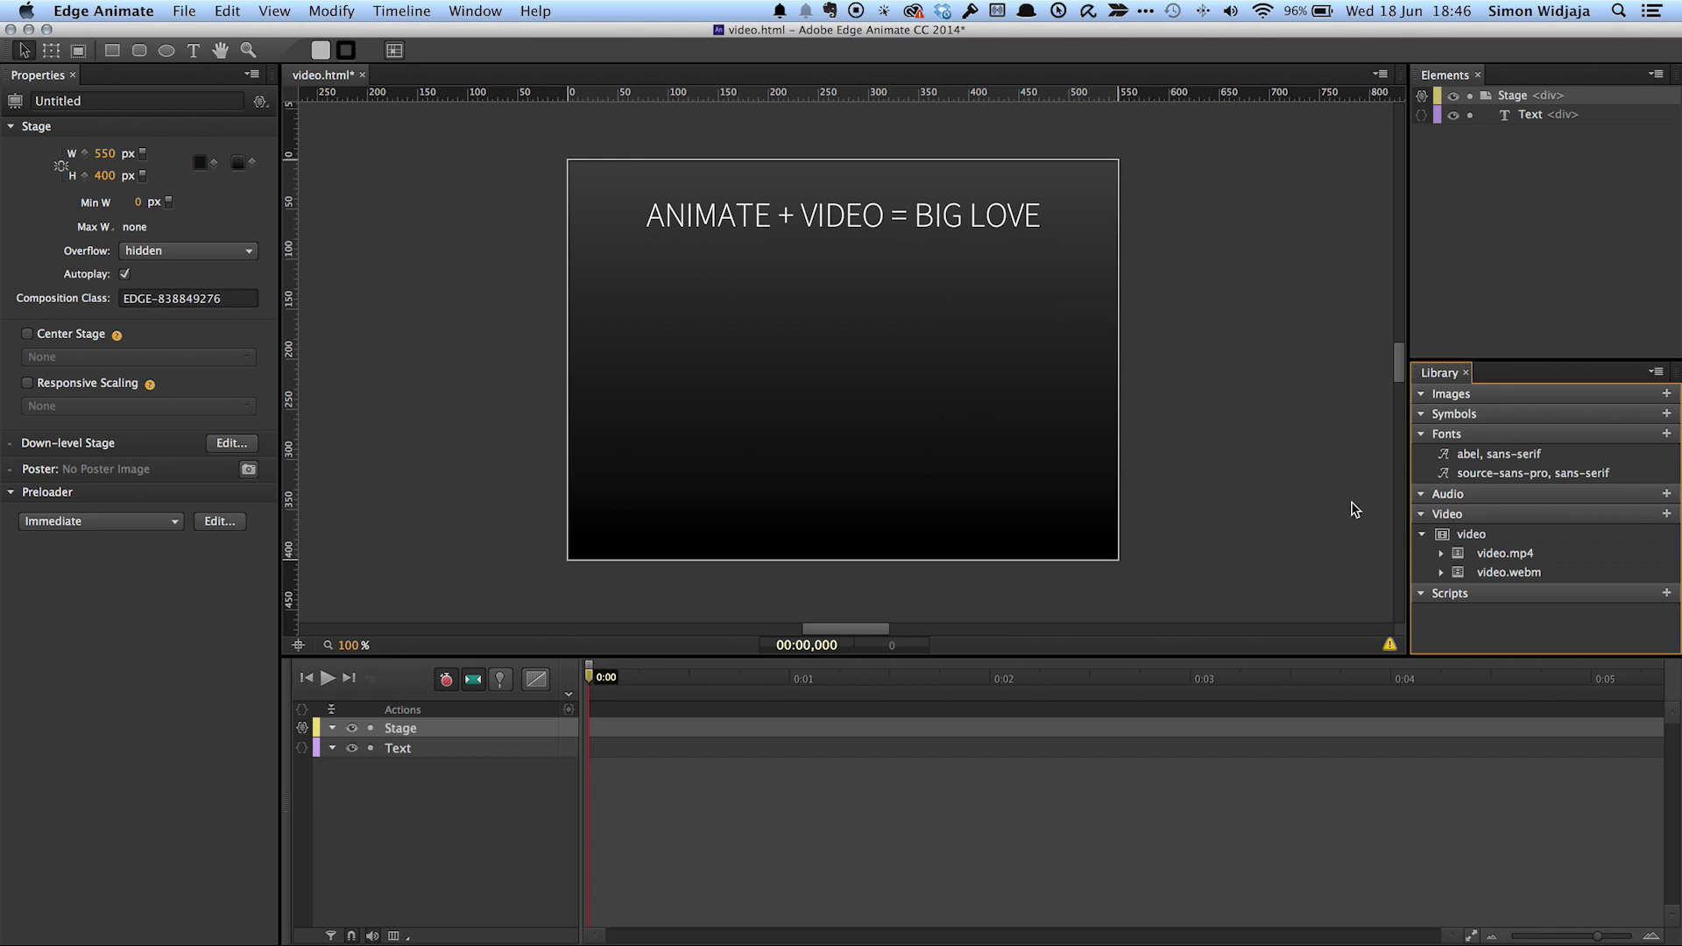
Drag the library video onto the stage below the heading and enable Autoplay and Controls
click(1446, 536)
drag(1445, 536, 631, 256)
drag(885, 308, 903, 320)
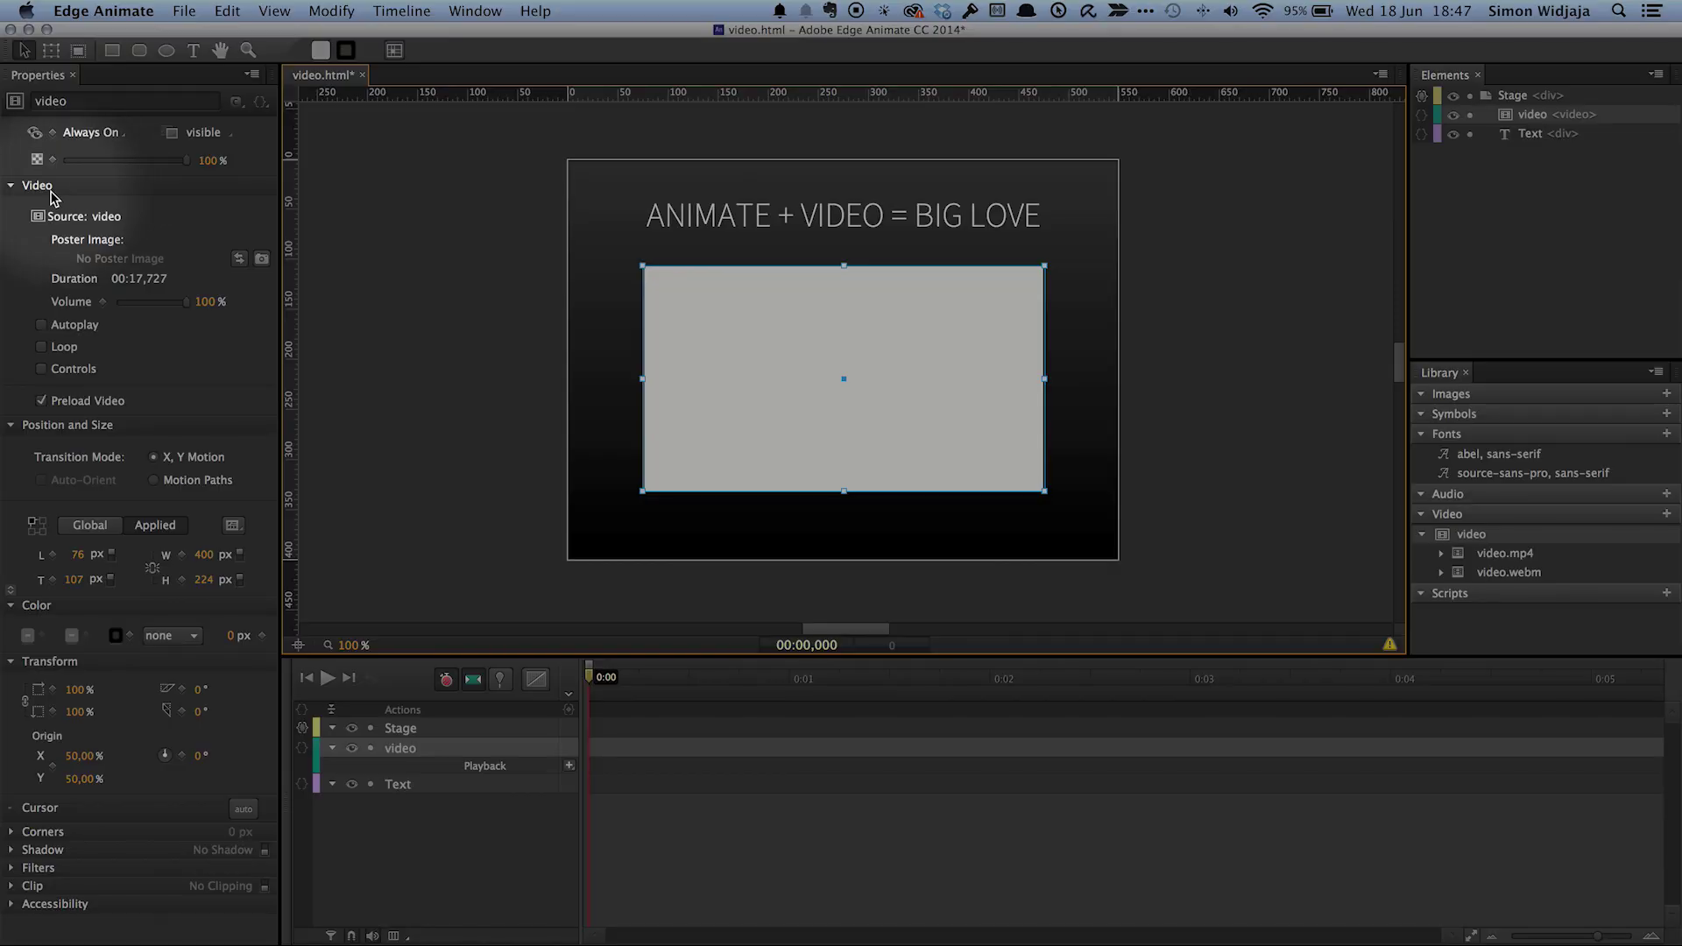
click(42, 325)
click(42, 369)
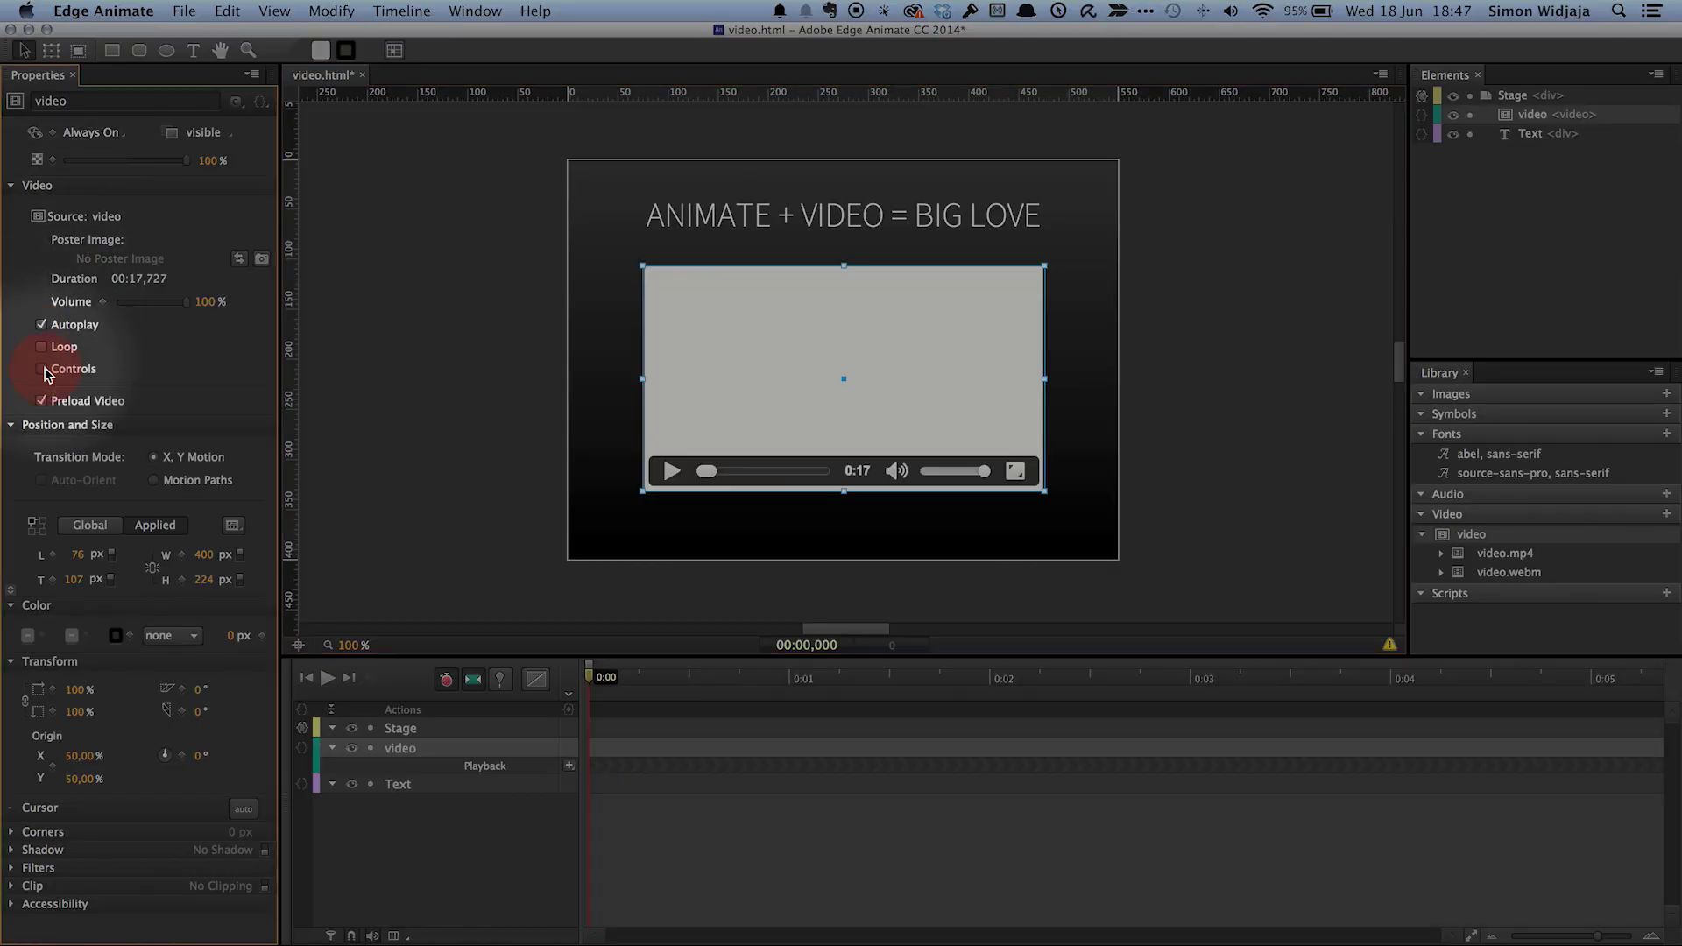
click(385, 333)
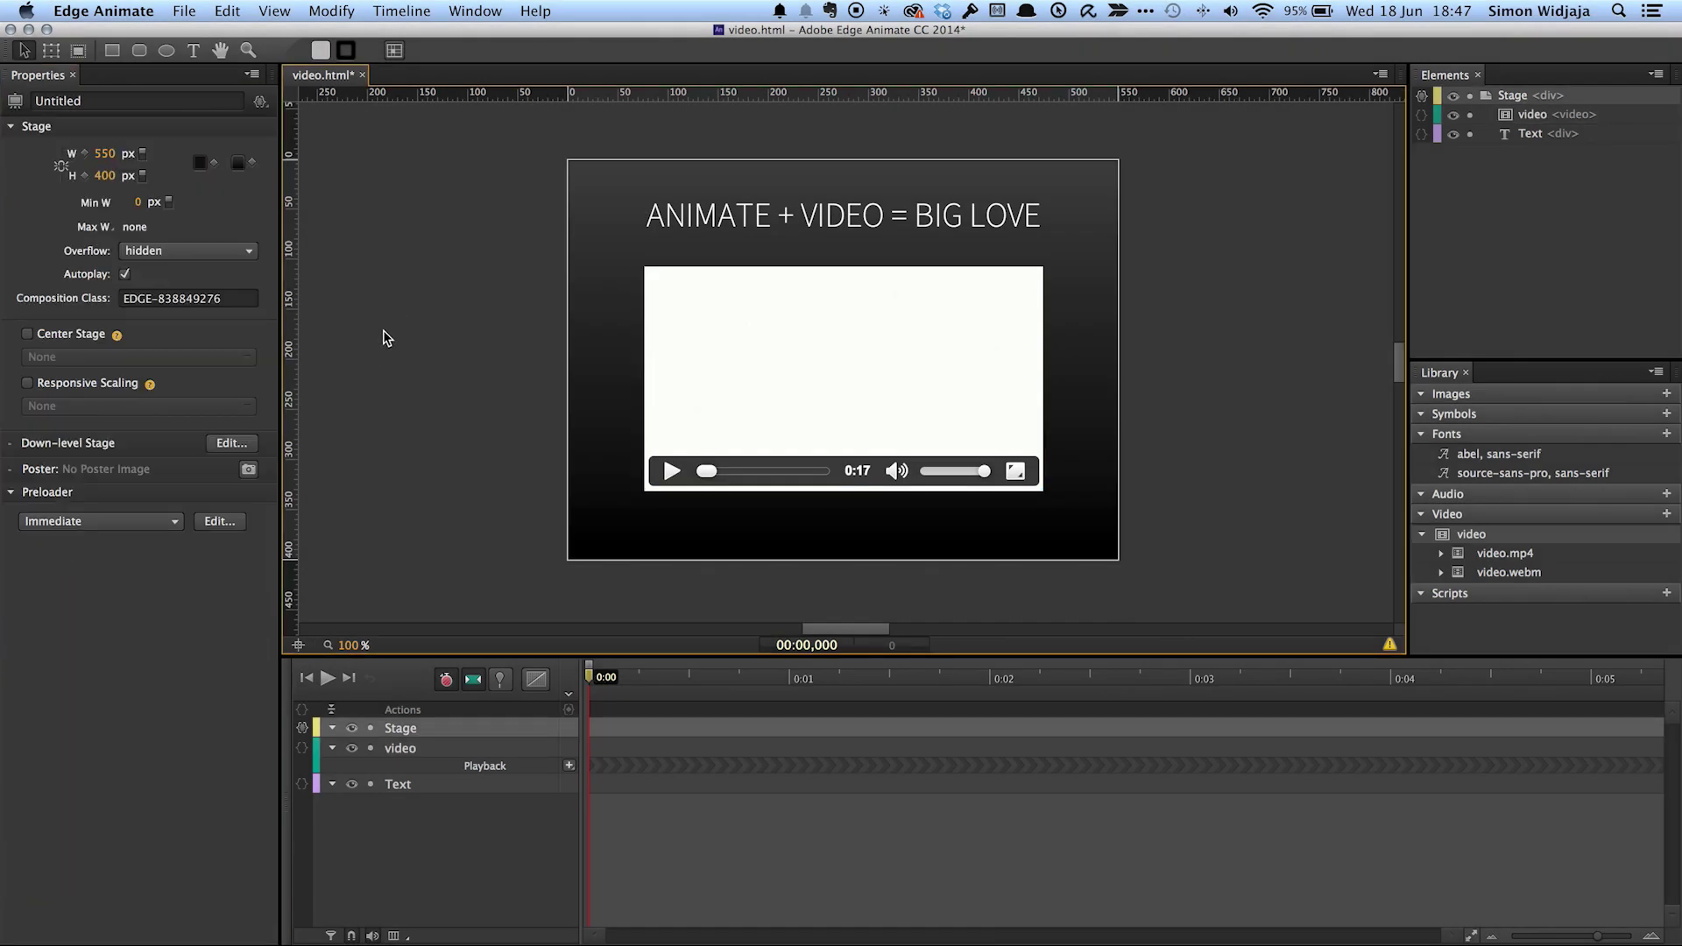
Preview video.html in Chrome with Cmd+Return and pause the autoplaying video
key(super+Return)
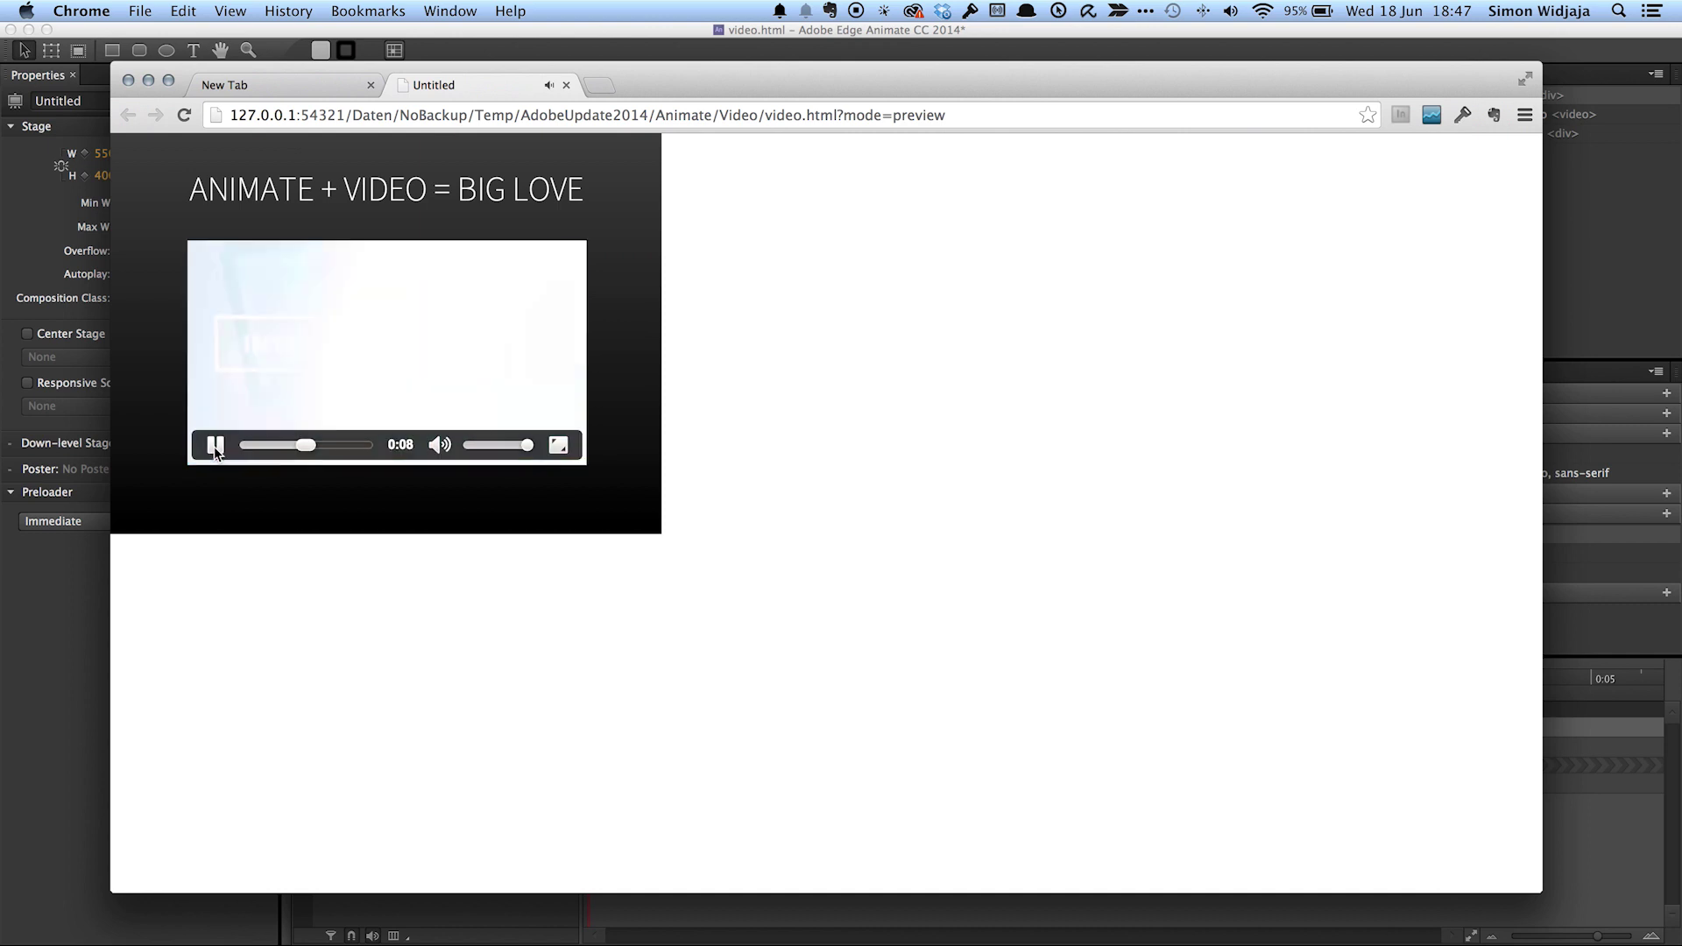
click(213, 446)
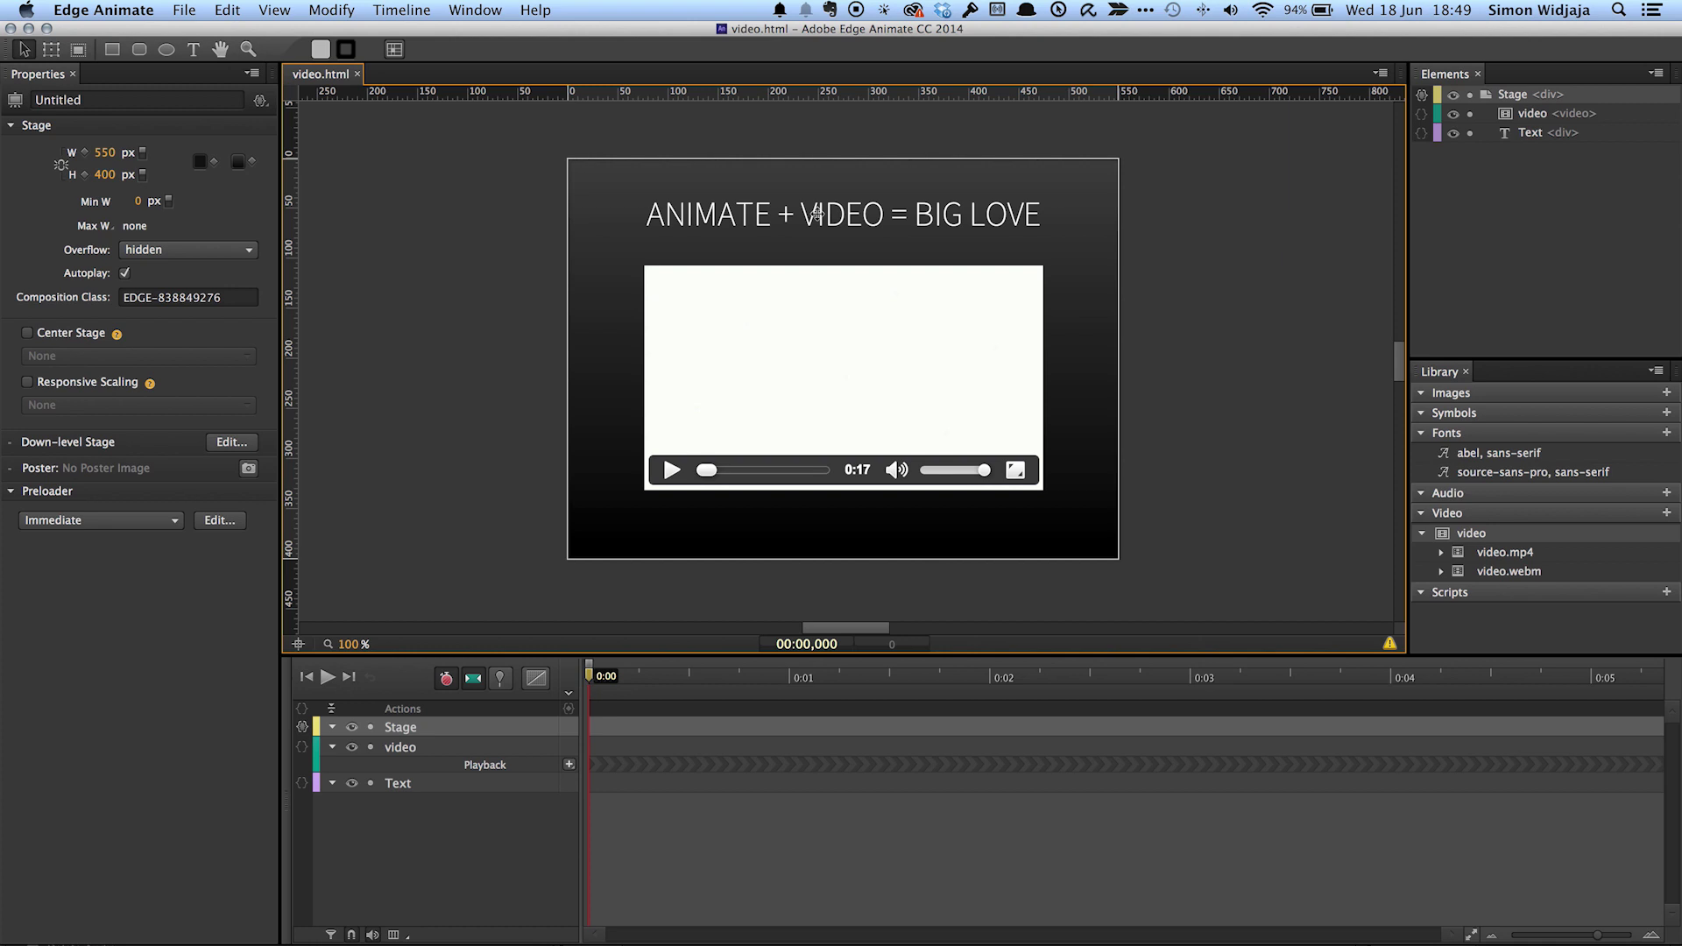
Move the heading text to the right on the stage
click(816, 214)
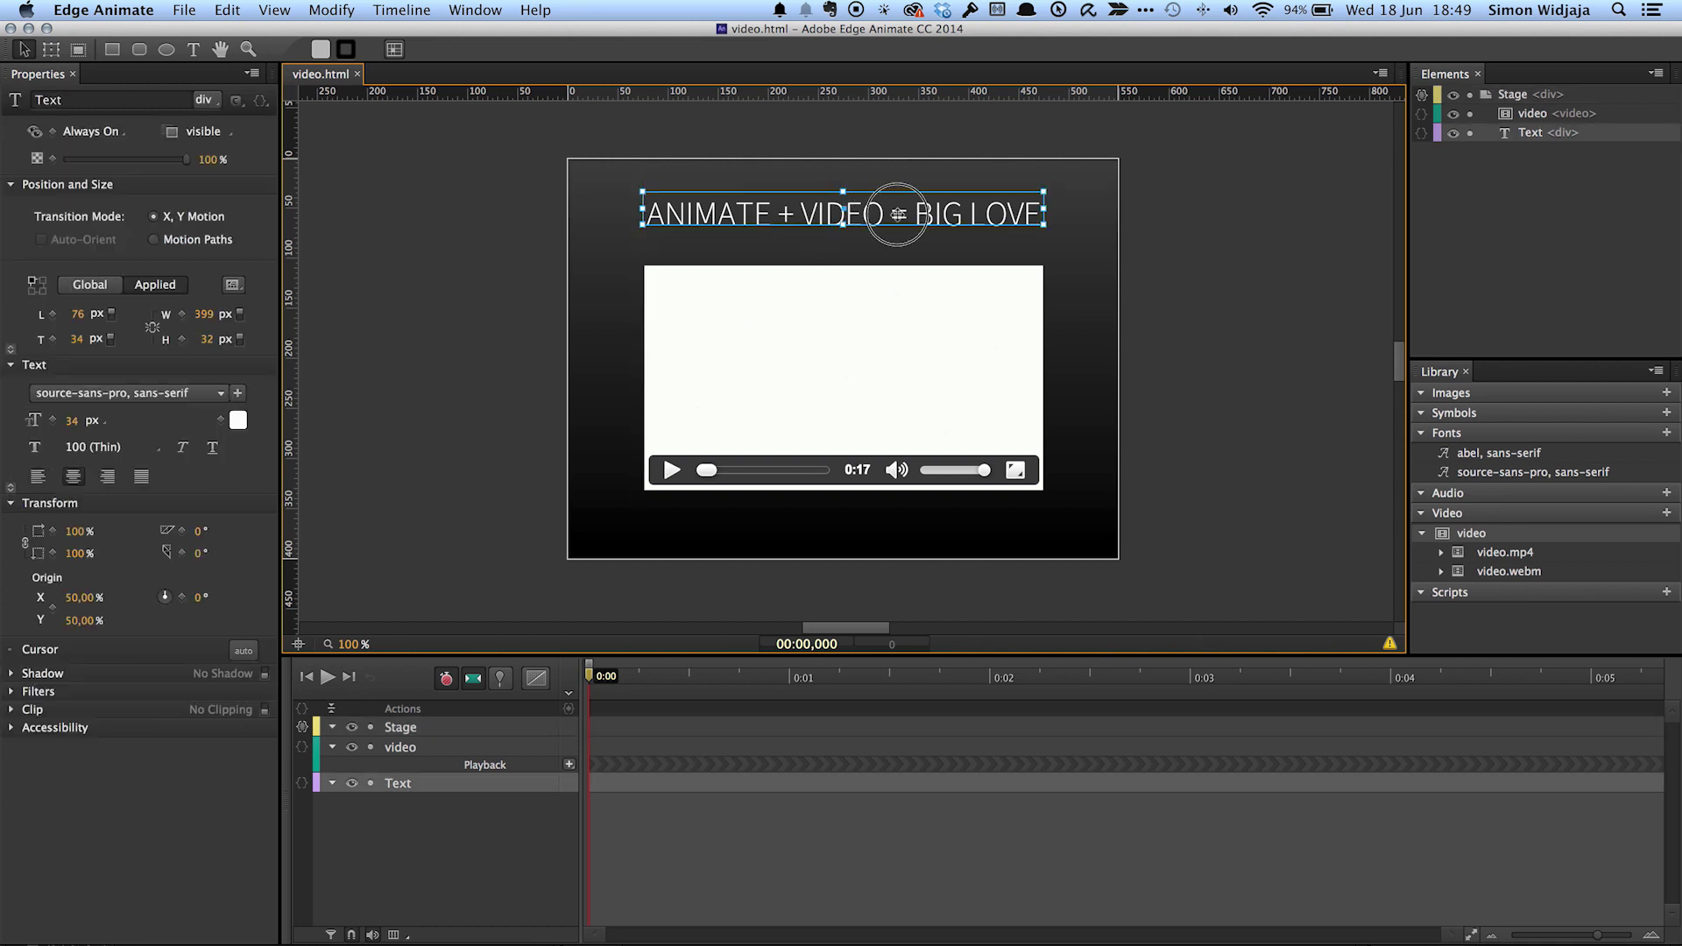
drag(896, 214, 1022, 213)
click(1099, 145)
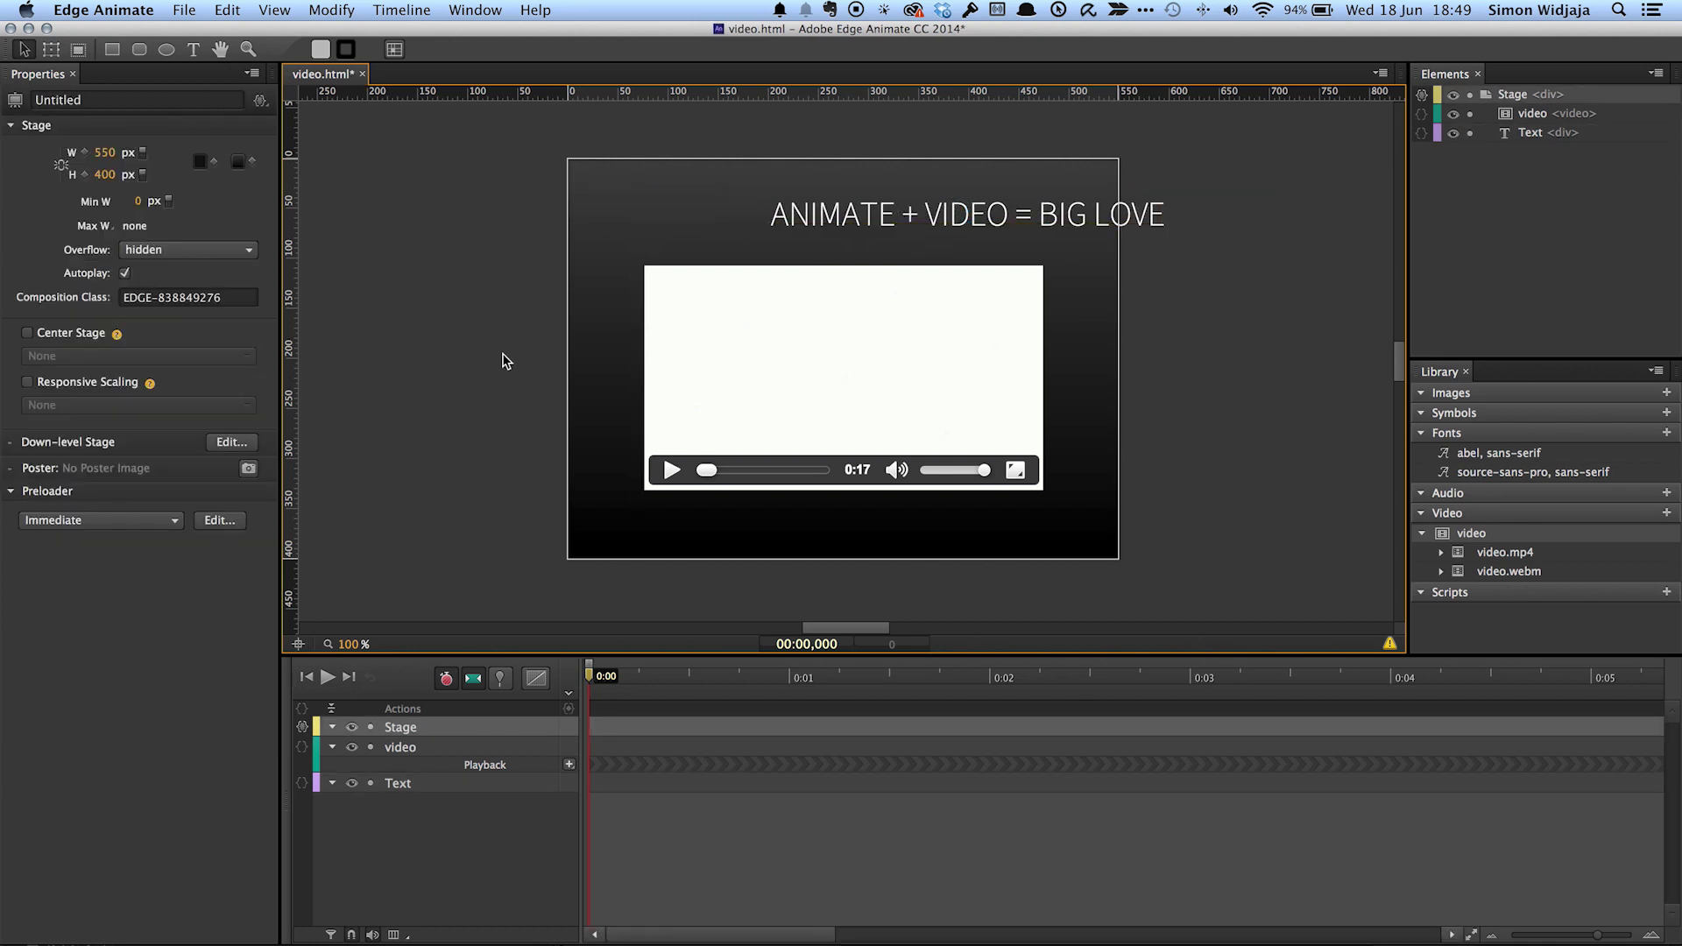
Paste the Illustrator character as Pasted.svg, move it to the stage's top-left and scale it down
click(334, 525)
drag(578, 302, 1104, 732)
key(super+v)
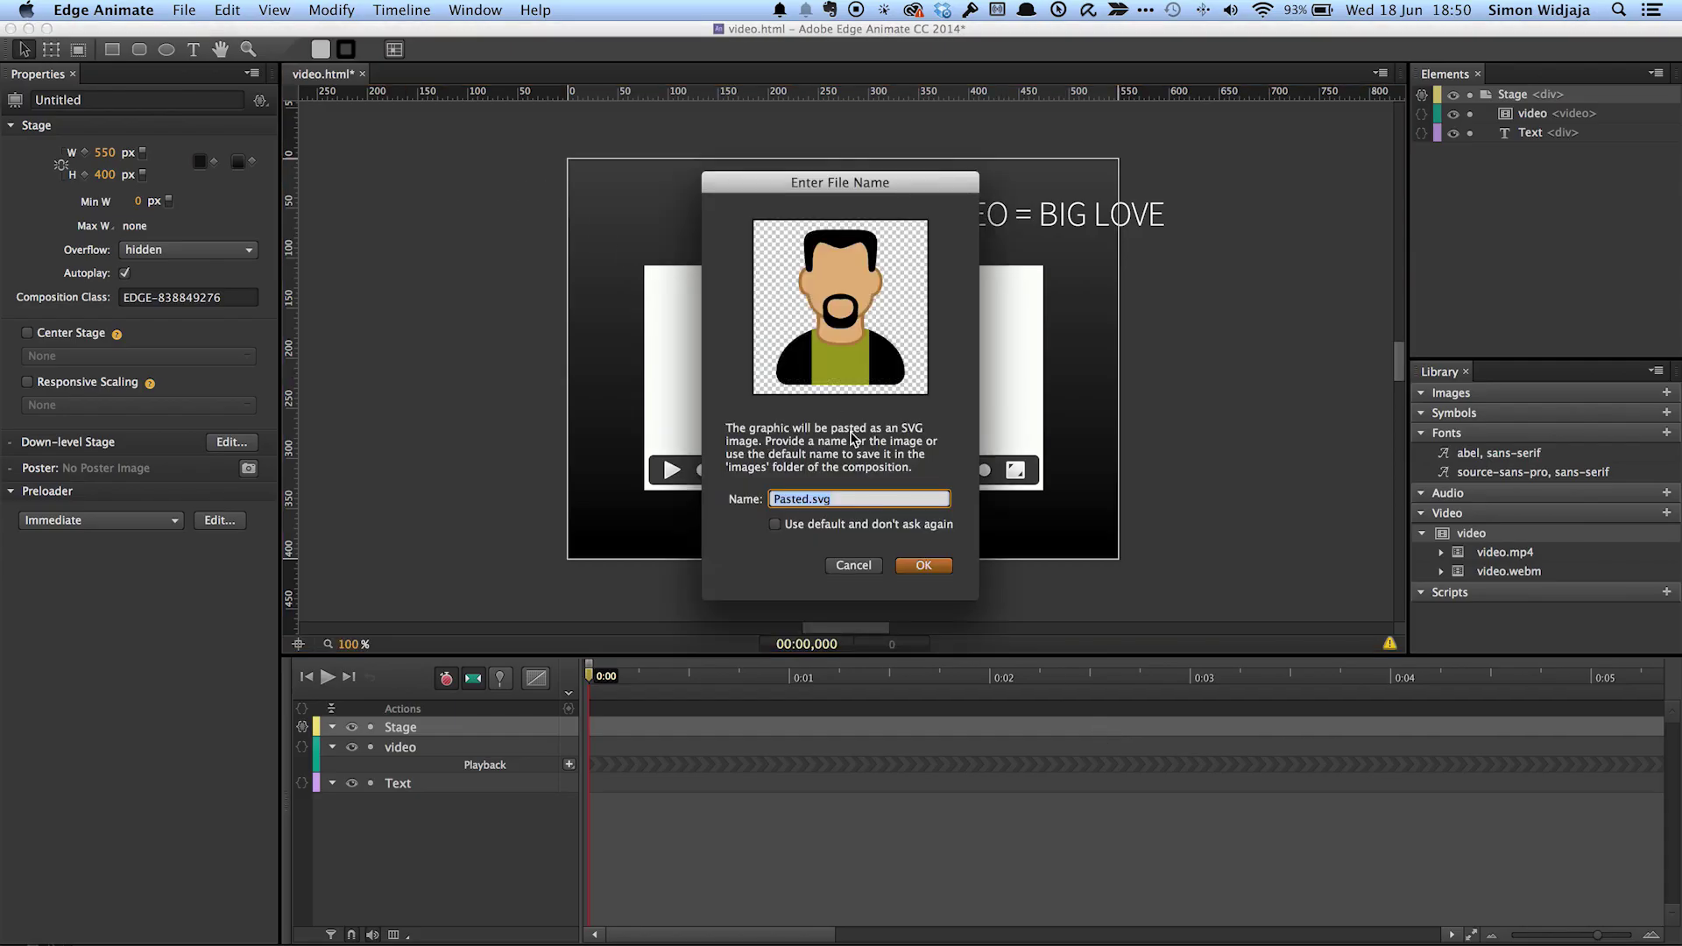
click(920, 573)
drag(857, 333, 687, 237)
drag(733, 141, 711, 194)
click(703, 125)
click(725, 146)
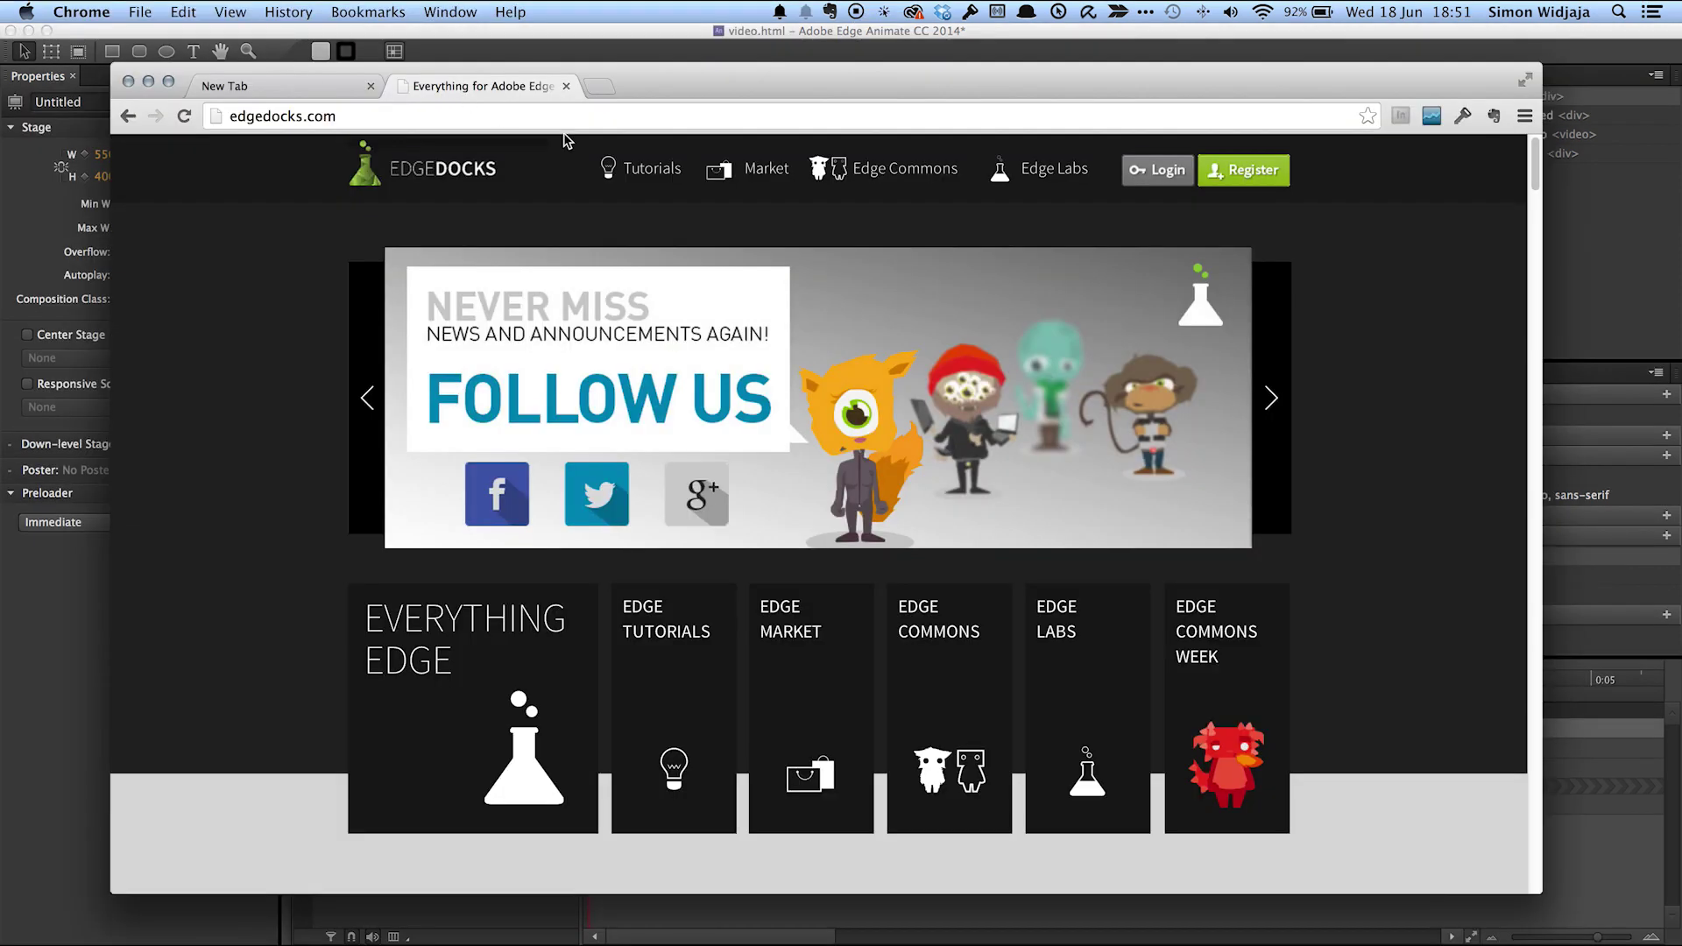
Open the Geek Shirt Designer demo from the edgedocks.com Market section
click(758, 168)
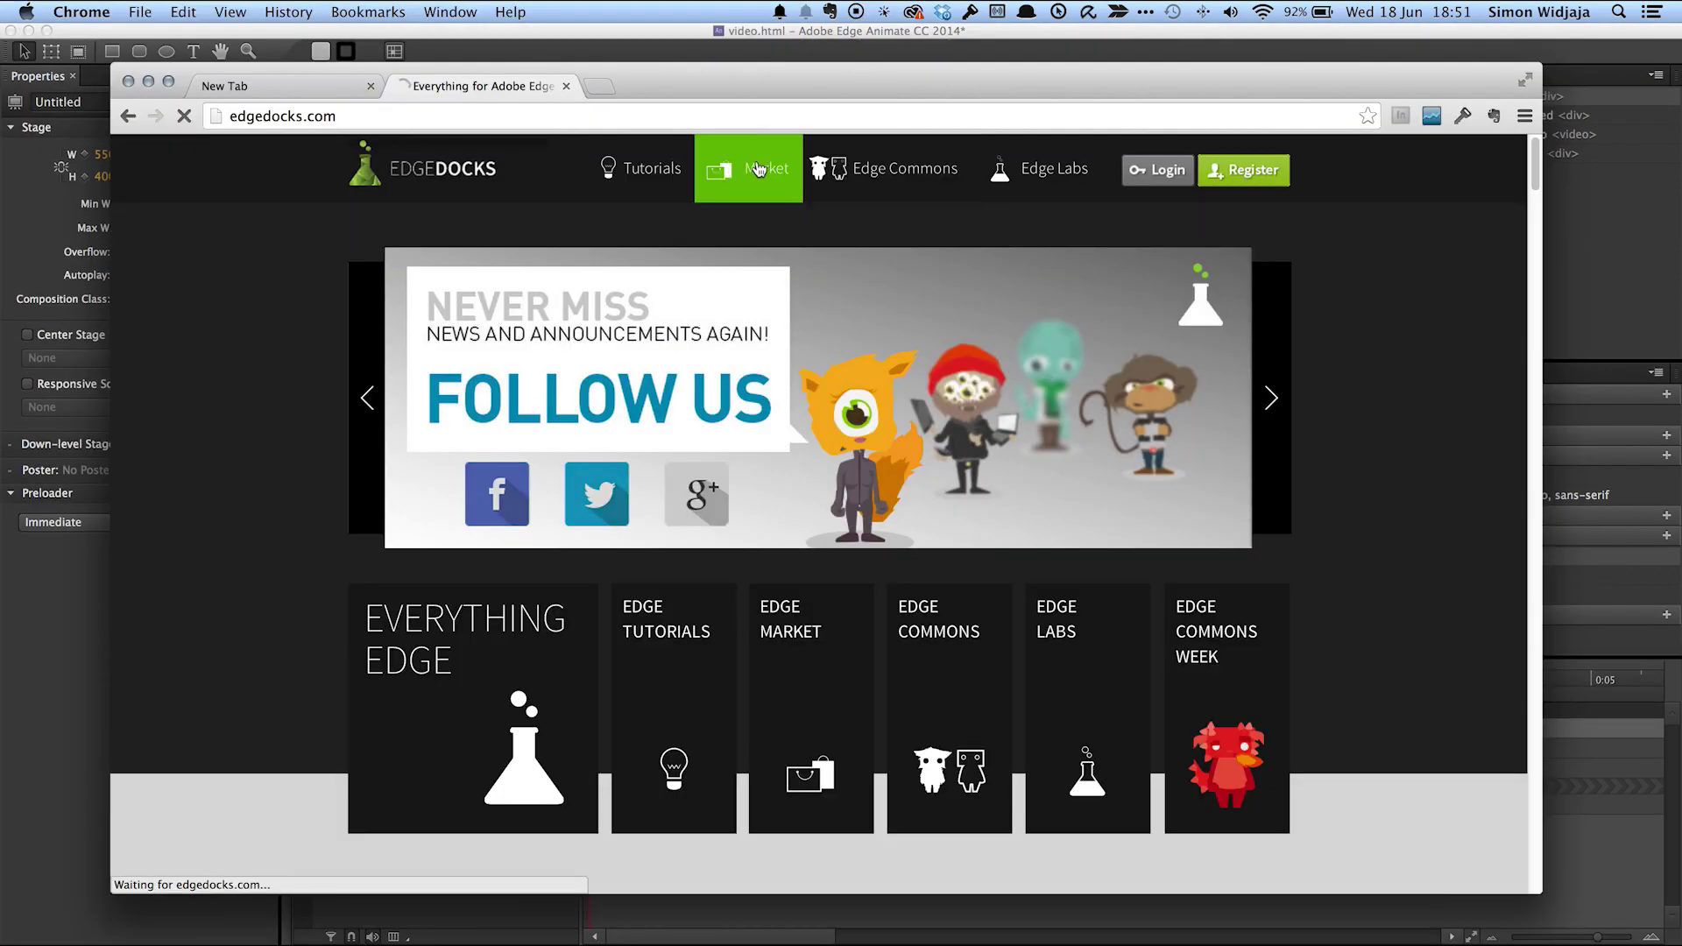
scroll(785, 245, down, 5)
click(823, 407)
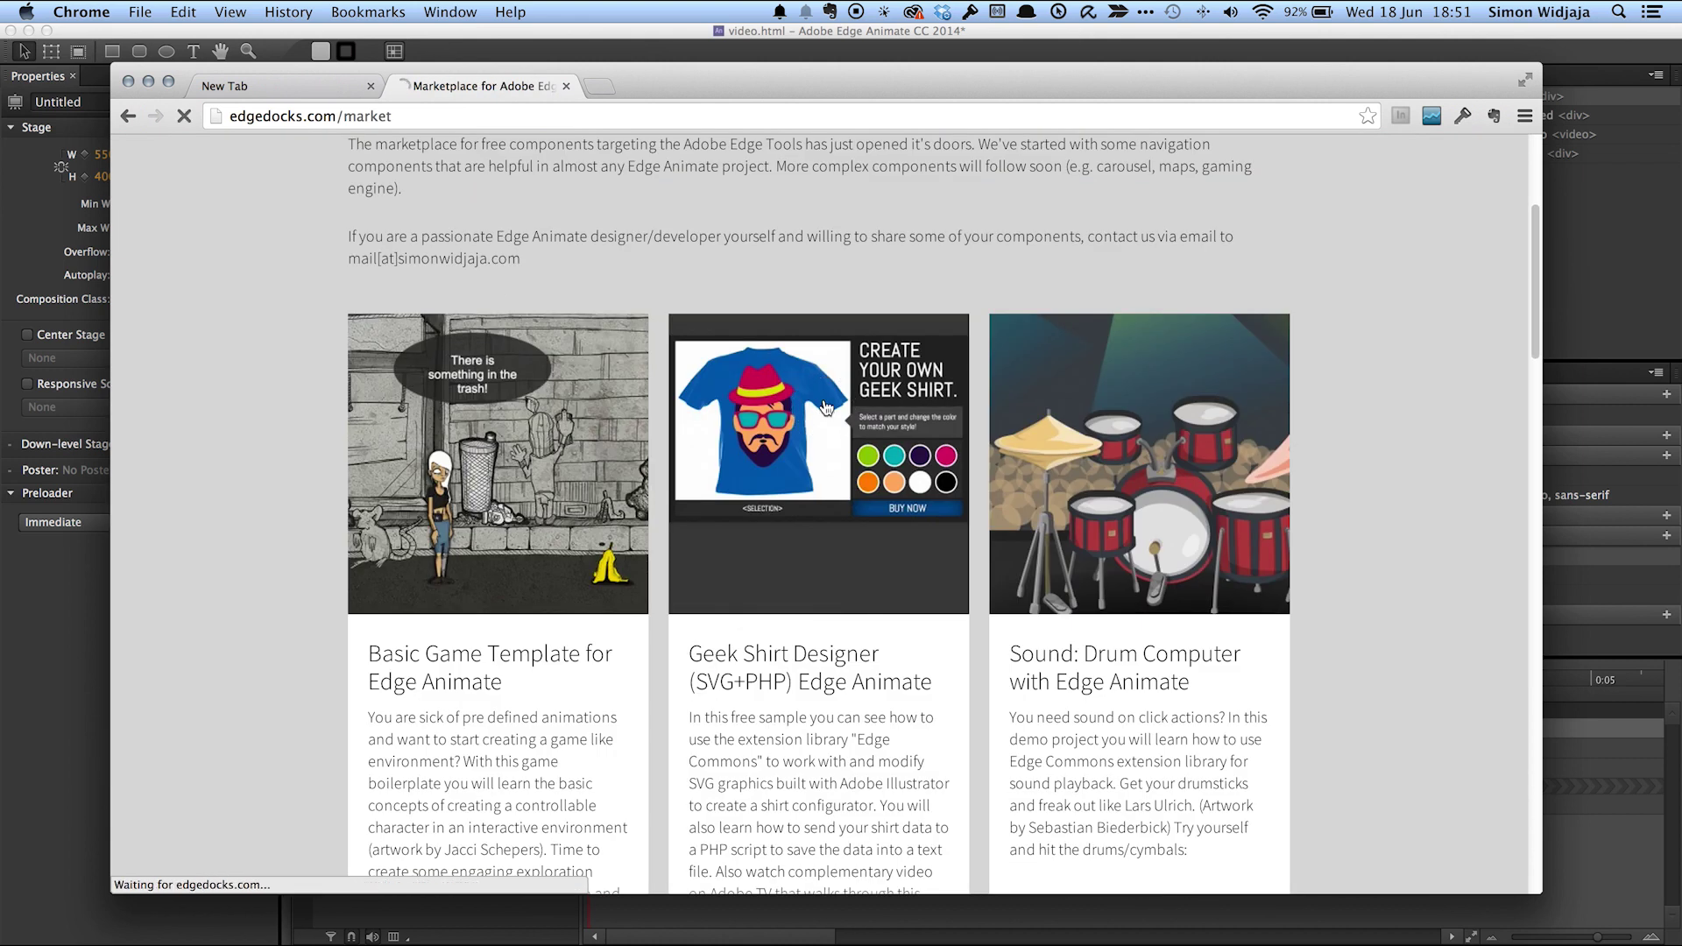
Colour the hat green, the beard orange and the glasses dark purple
scroll(1165, 428, down, 3)
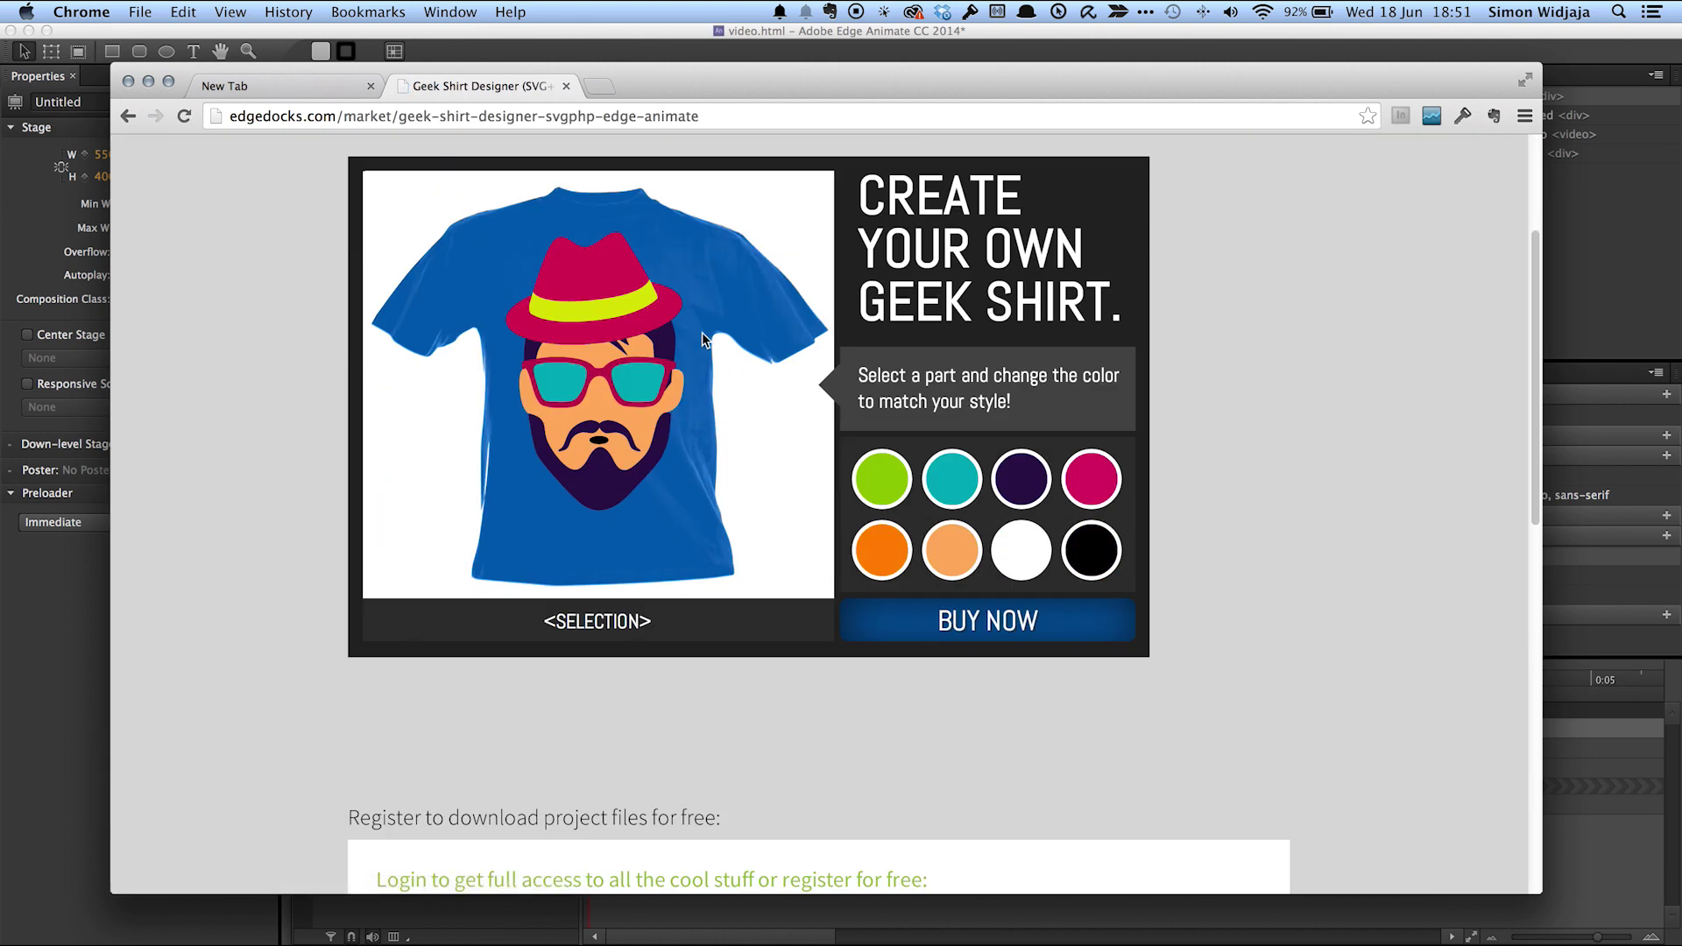
click(622, 287)
click(881, 480)
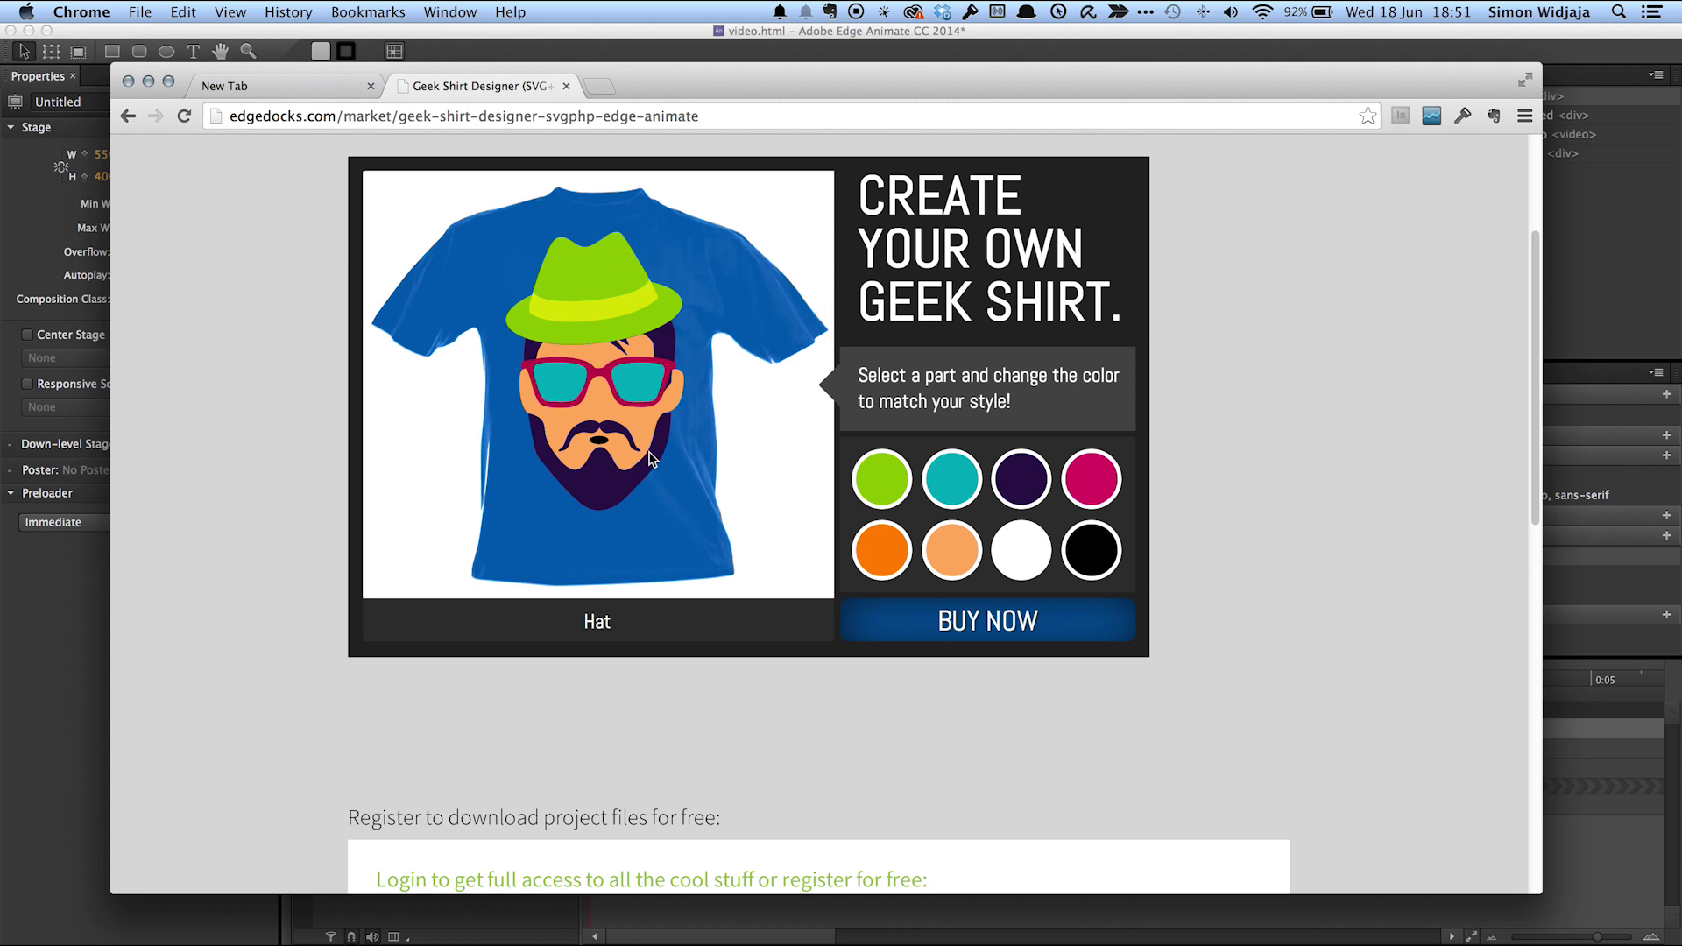
click(609, 477)
click(882, 534)
click(643, 382)
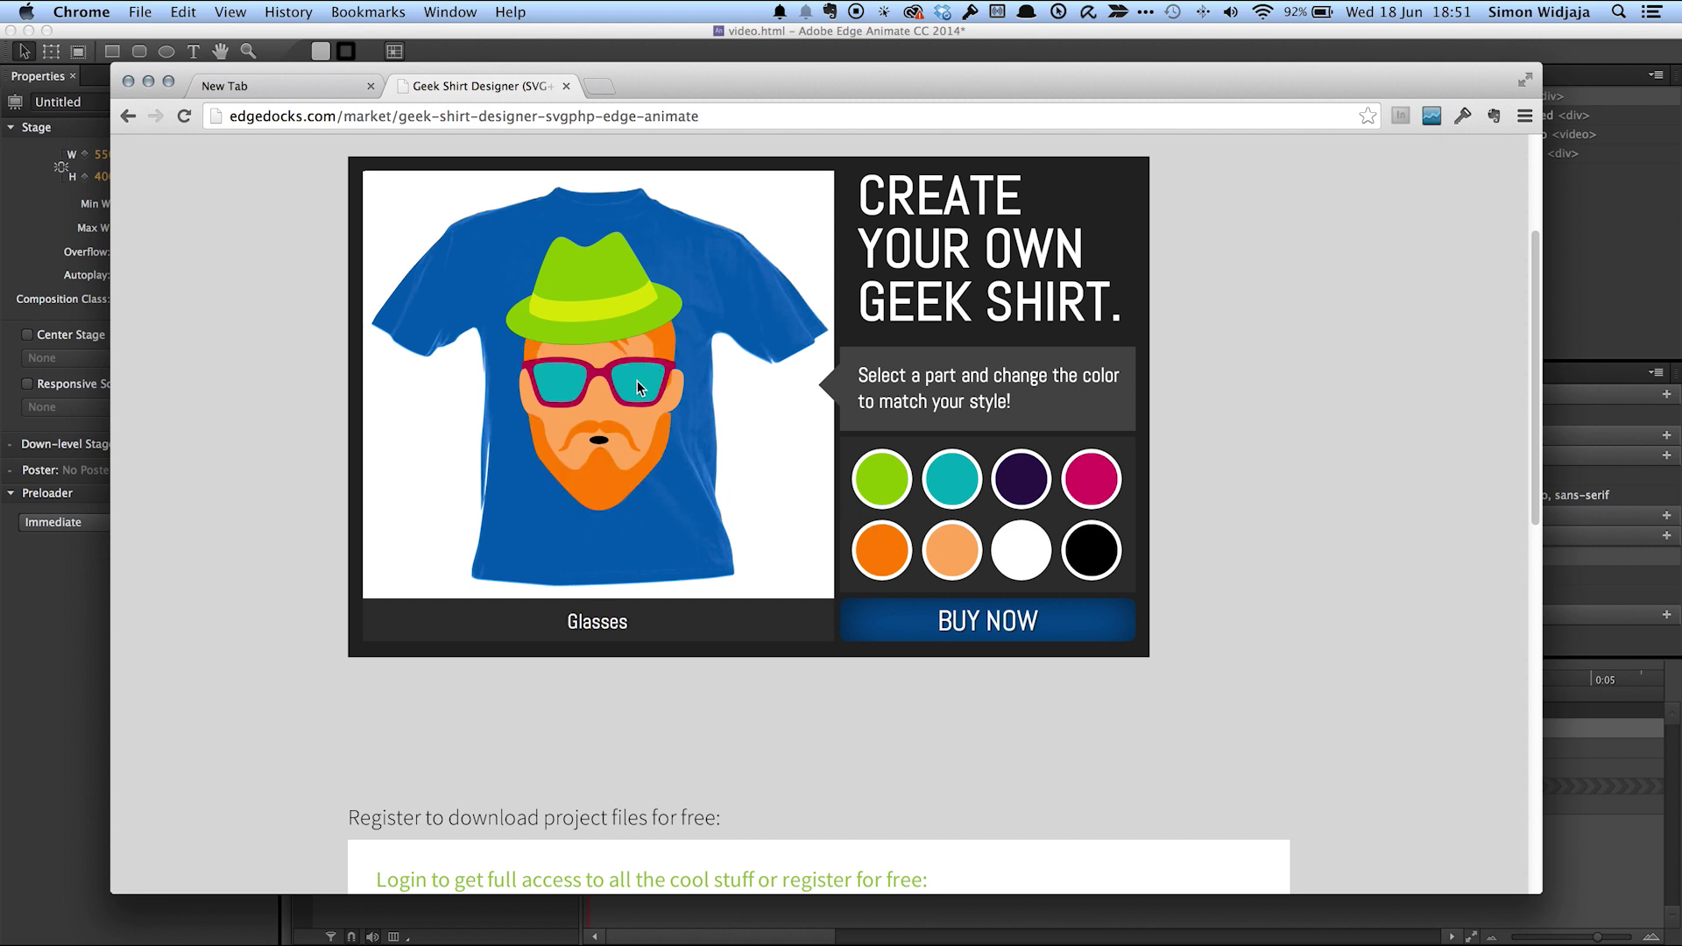
click(1020, 484)
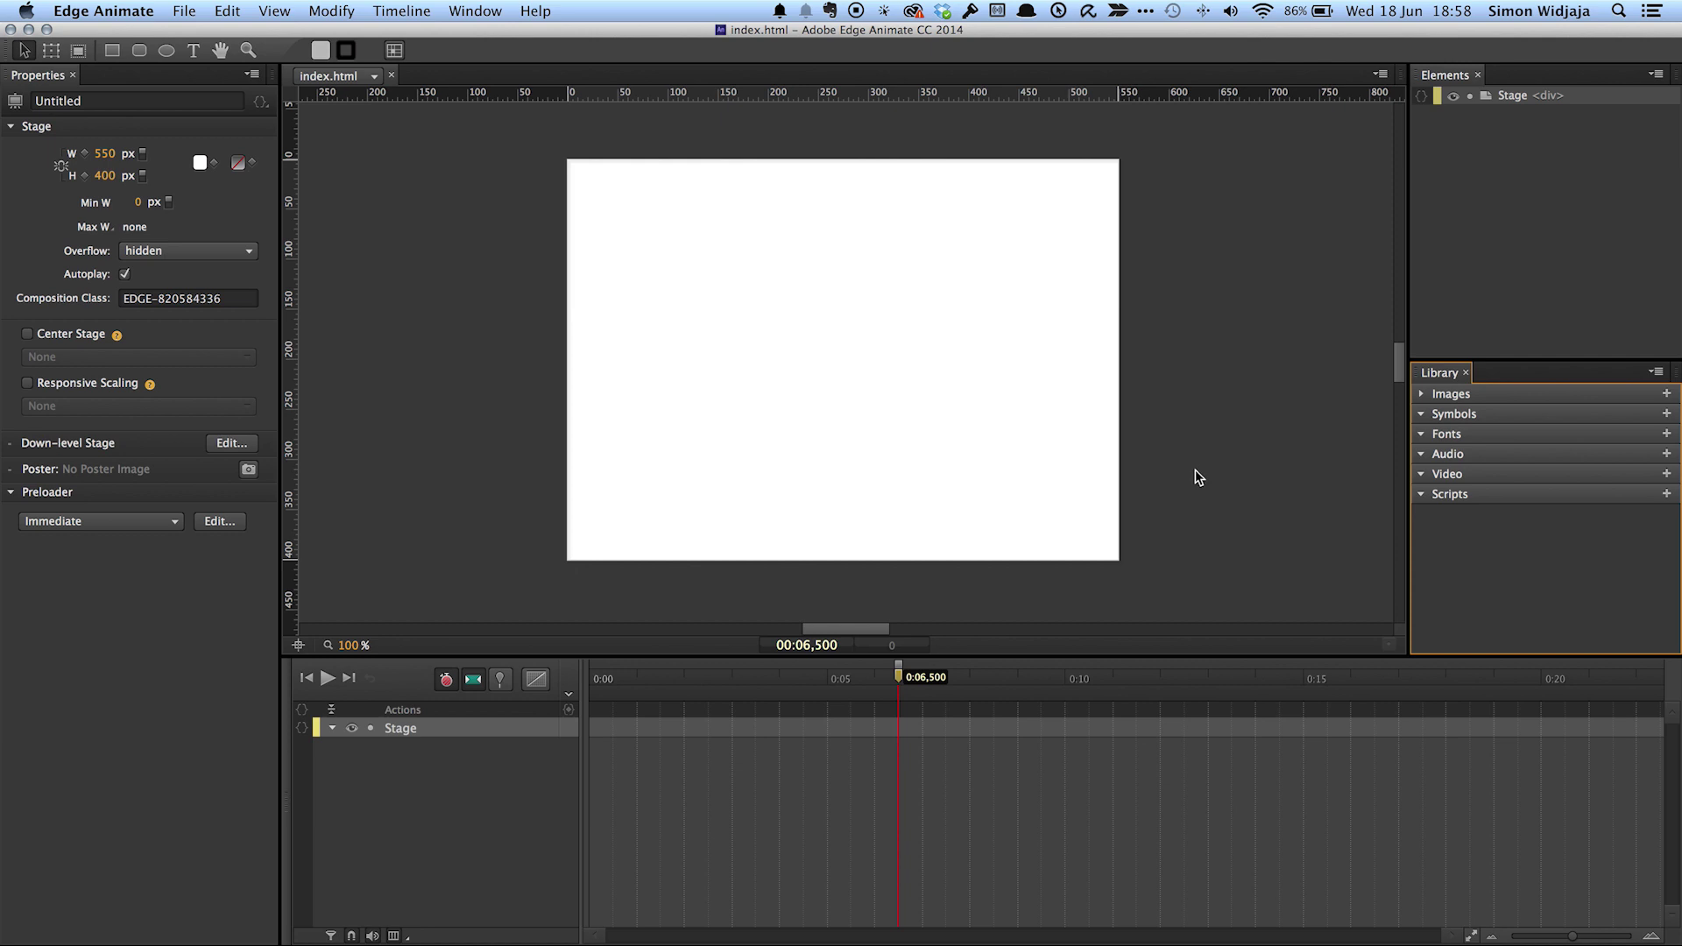
key(super+Tab)
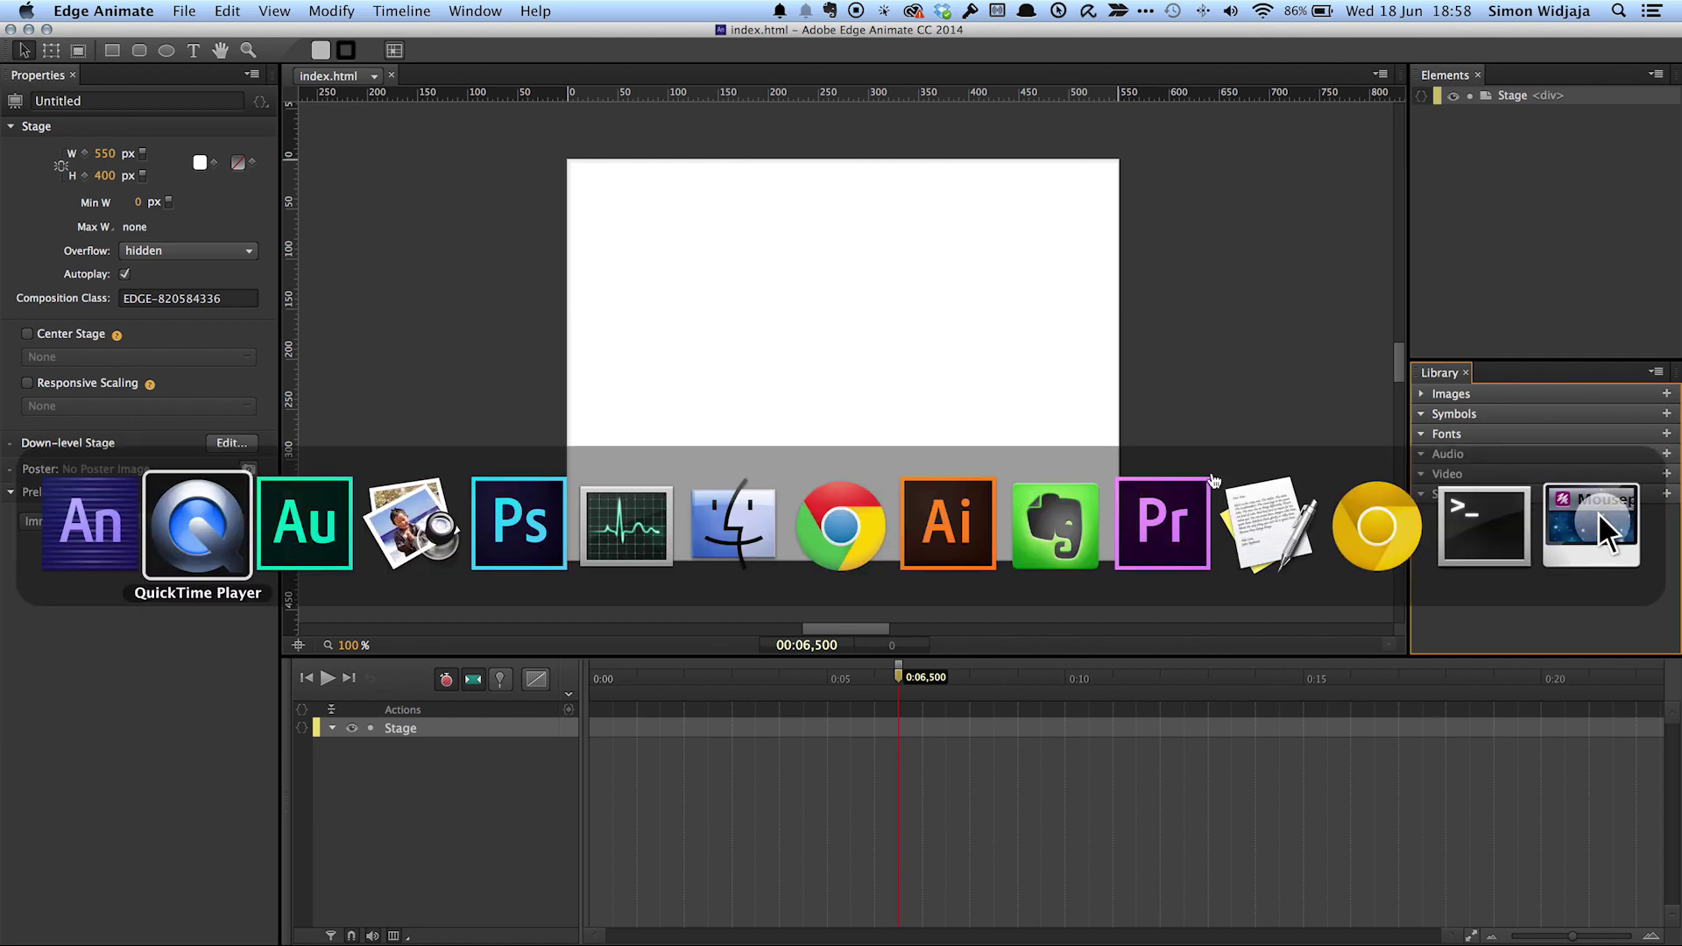
key(super+Tab)
key(super+Tab)
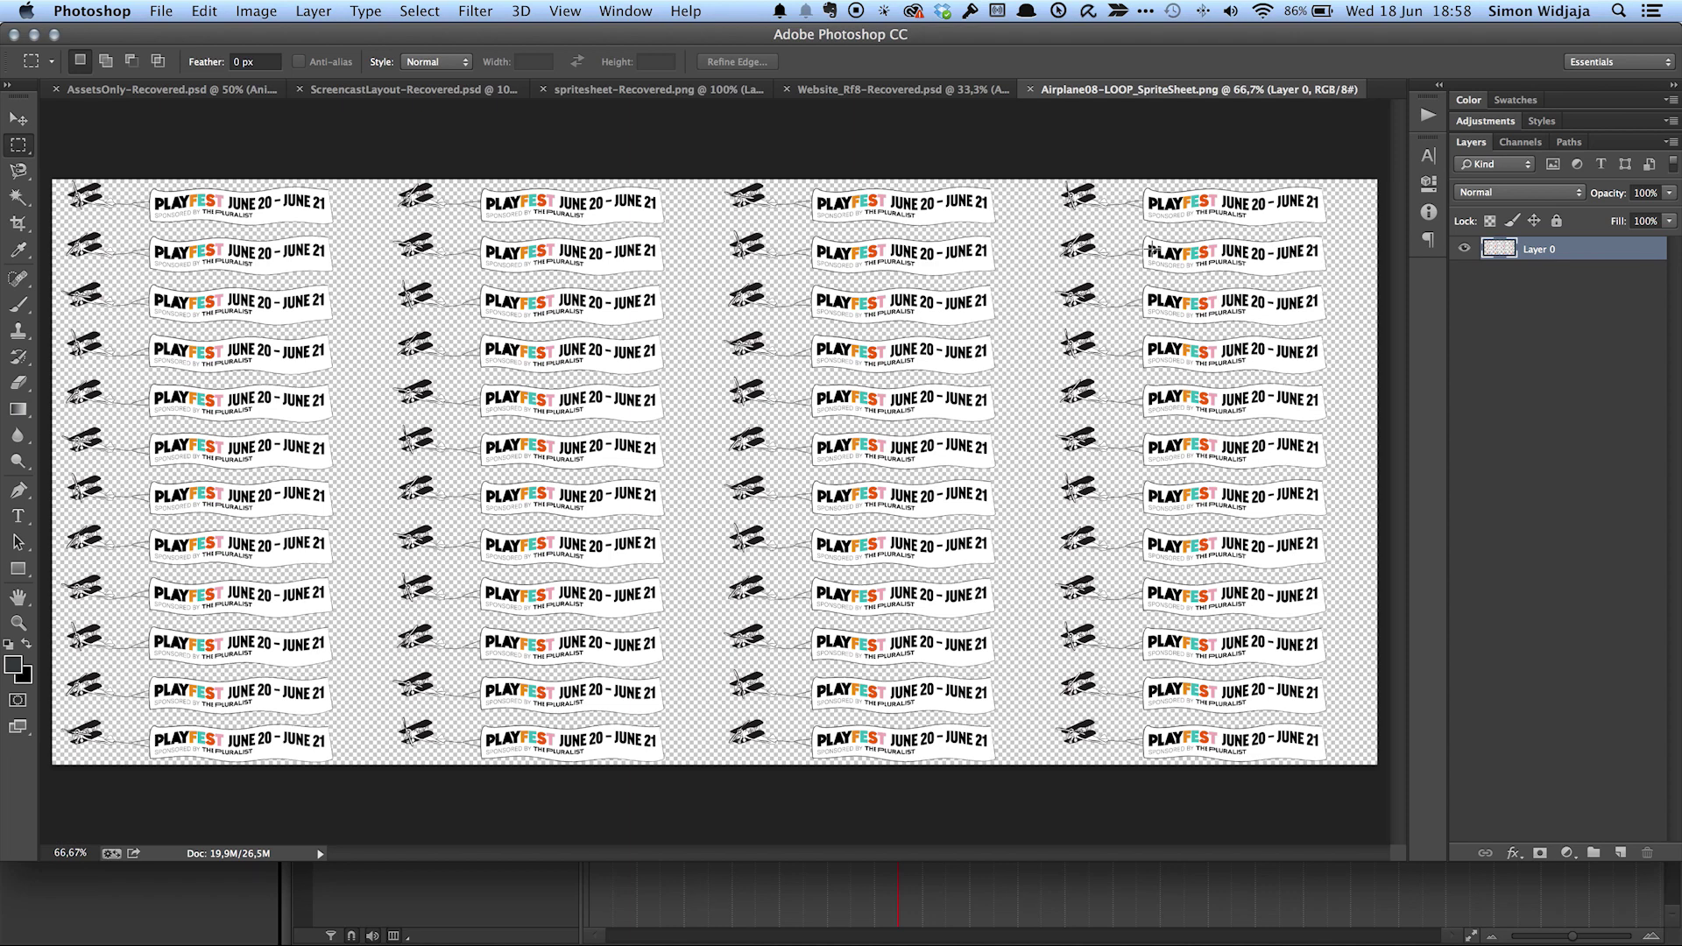
key(super+Tab)
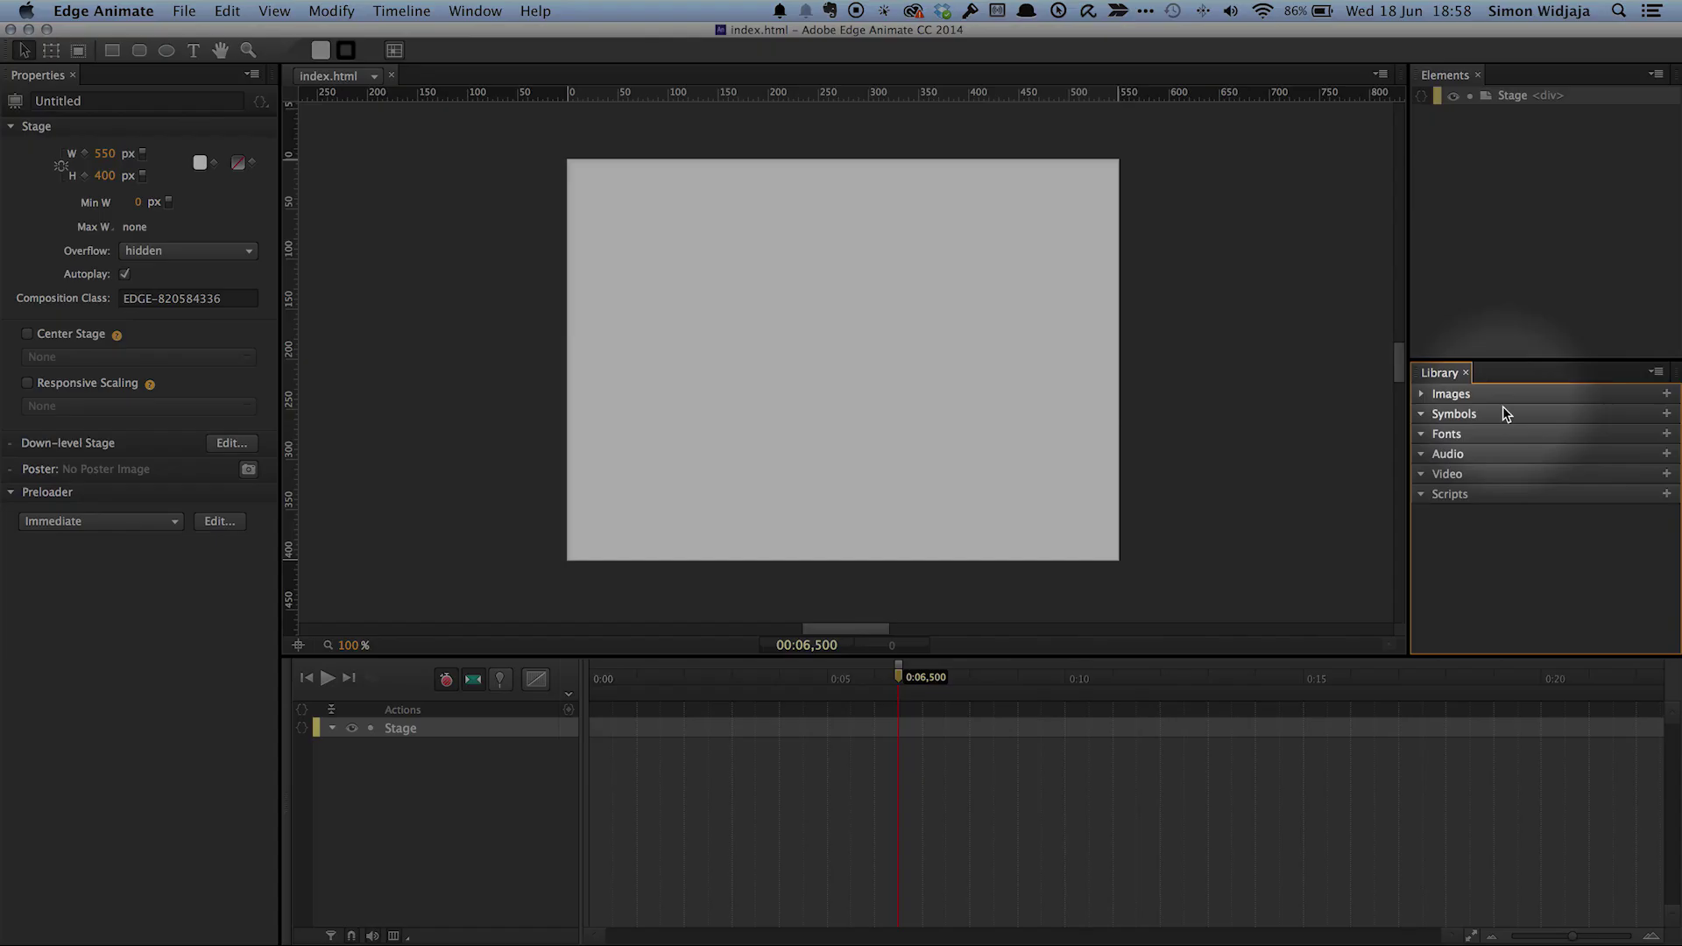
Start importing the Airplane08 PNG as a sprite-sheet symbol with 12 rows and 4 columns
click(1666, 413)
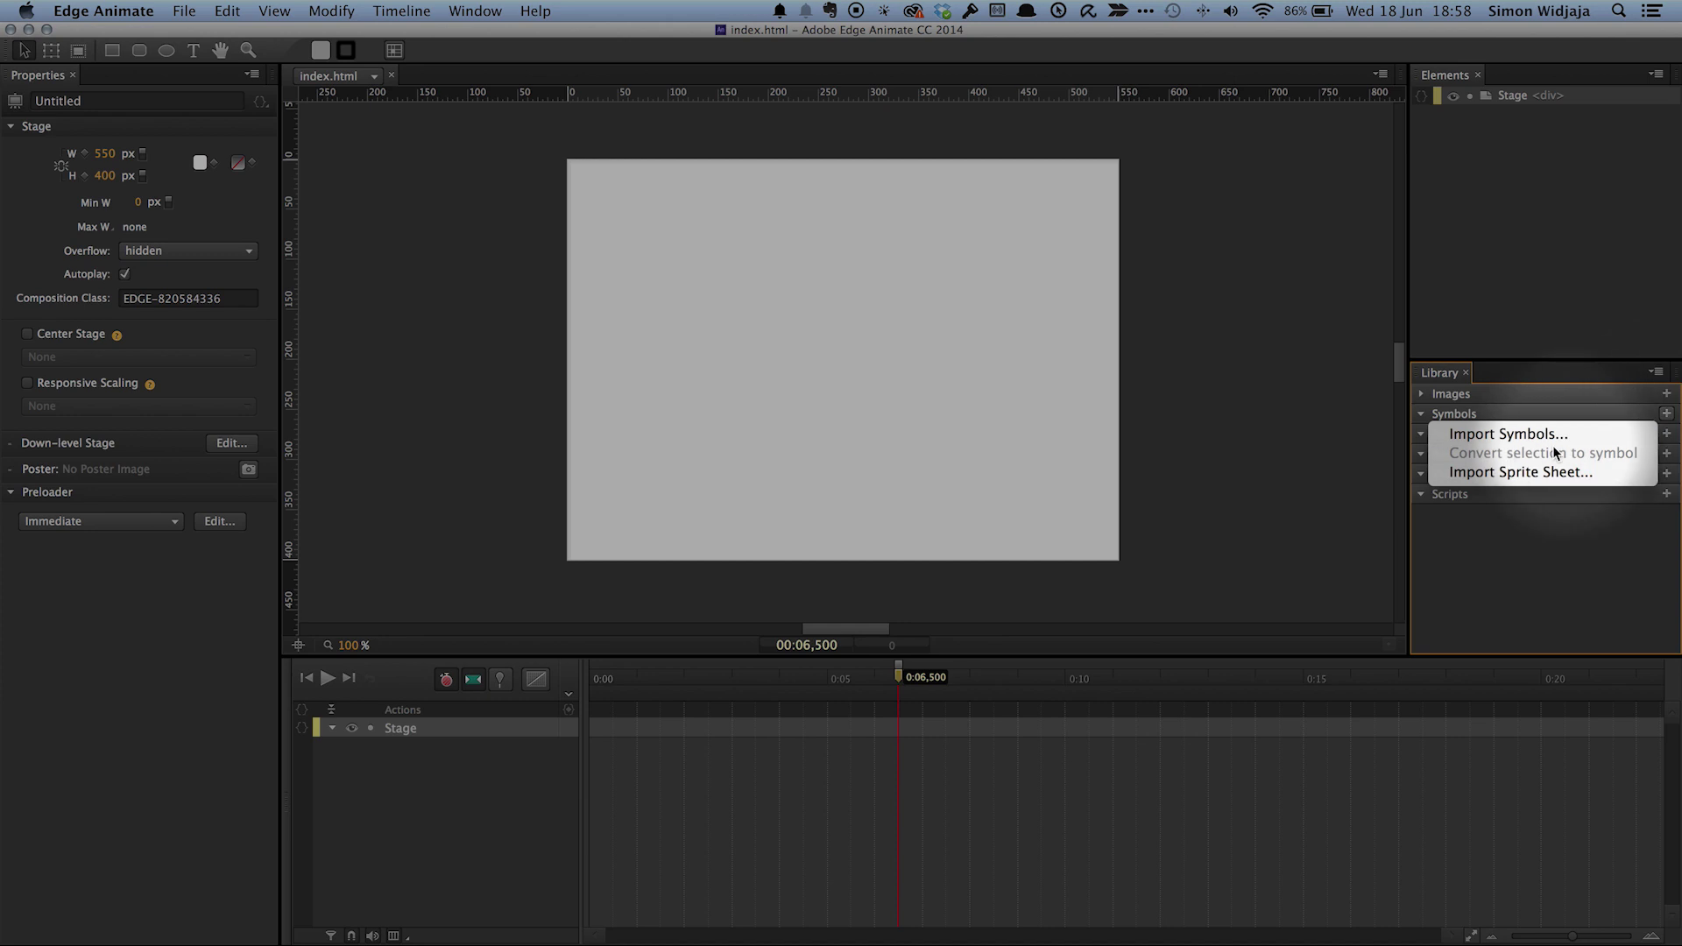
click(1523, 472)
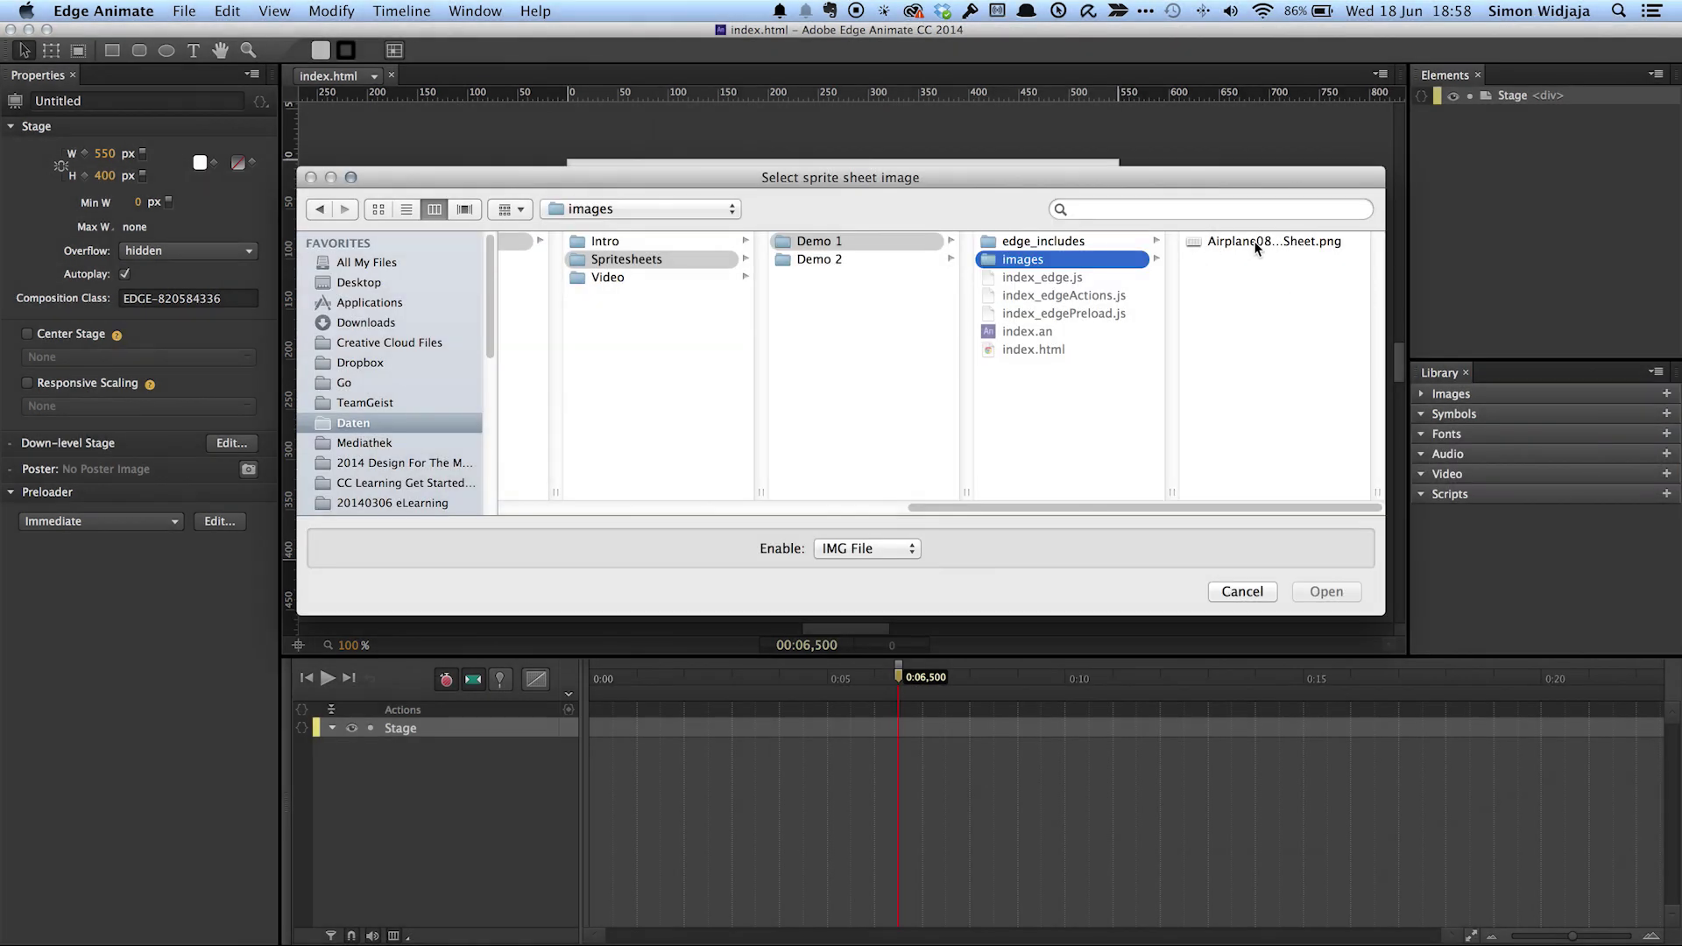
key(Return)
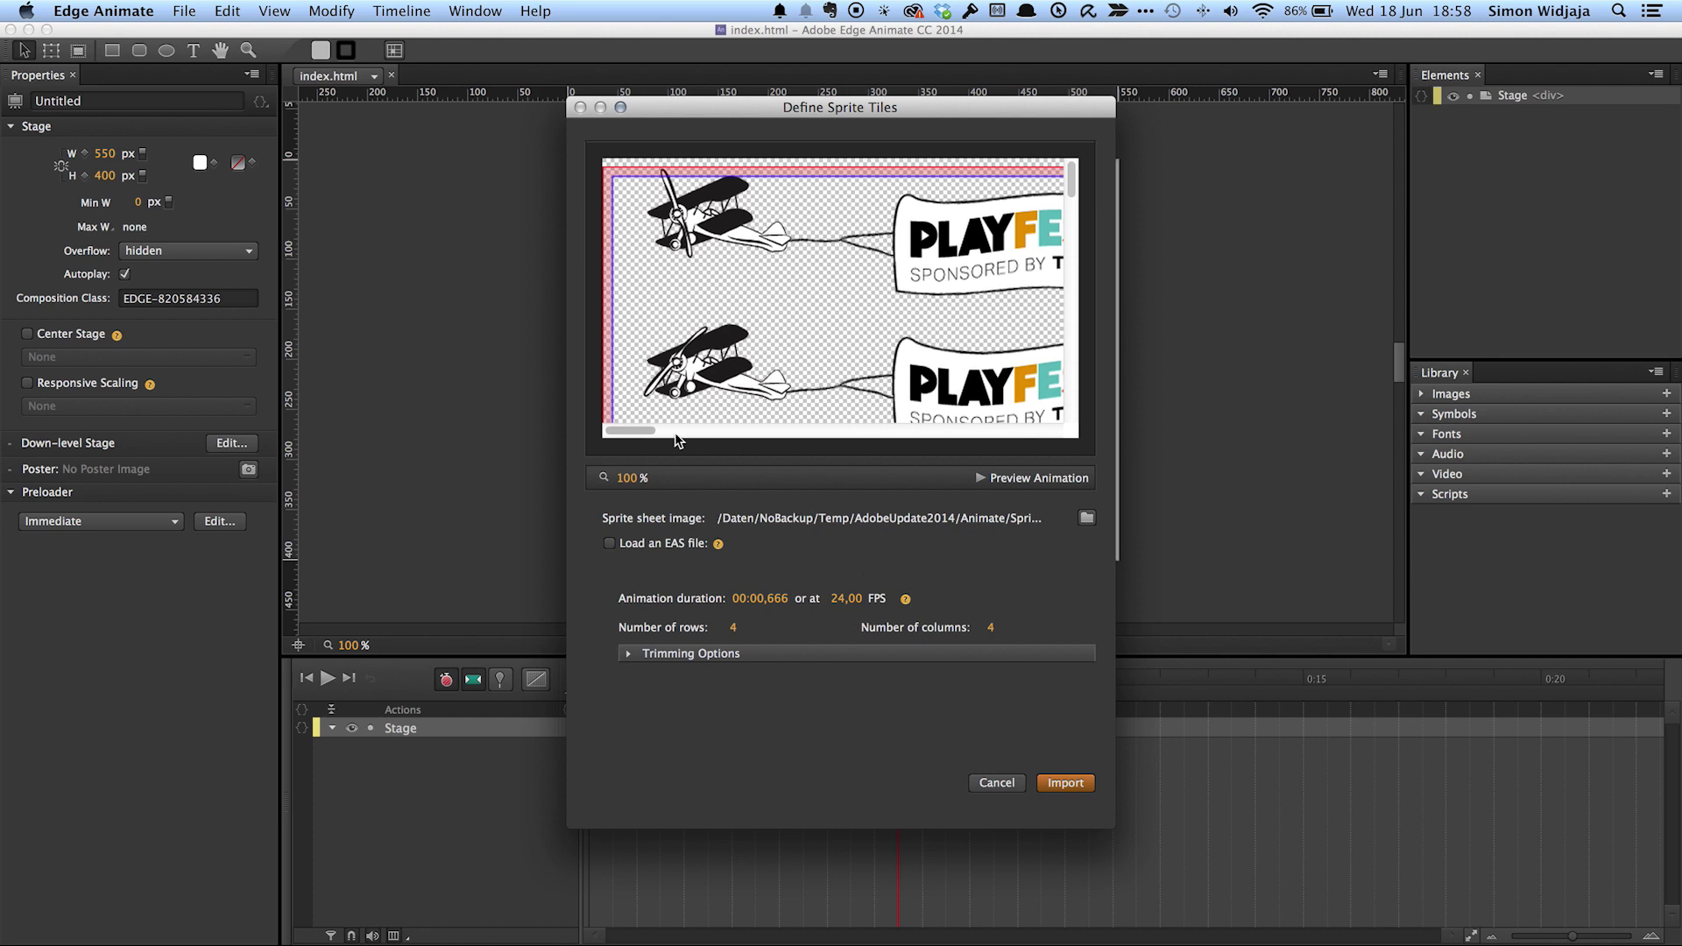
click(734, 629)
click(991, 629)
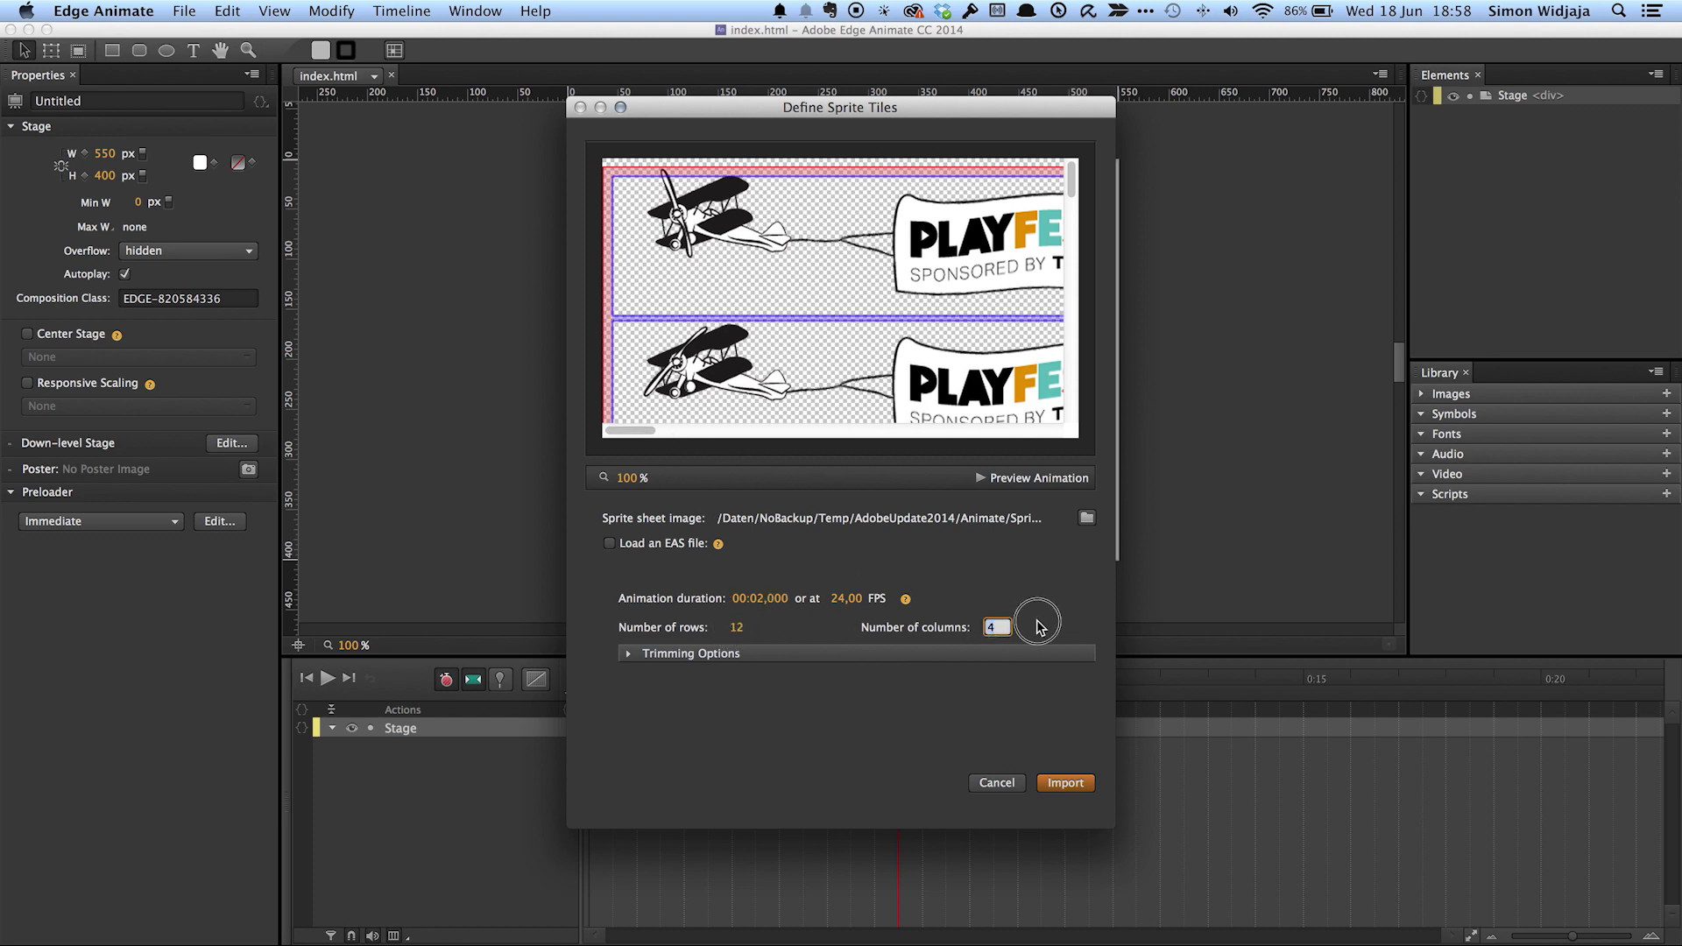
Set all sprite-sheet margins and padding to 0, then import it as a symbol
click(627, 653)
click(684, 709)
text(0)
key(Tab)
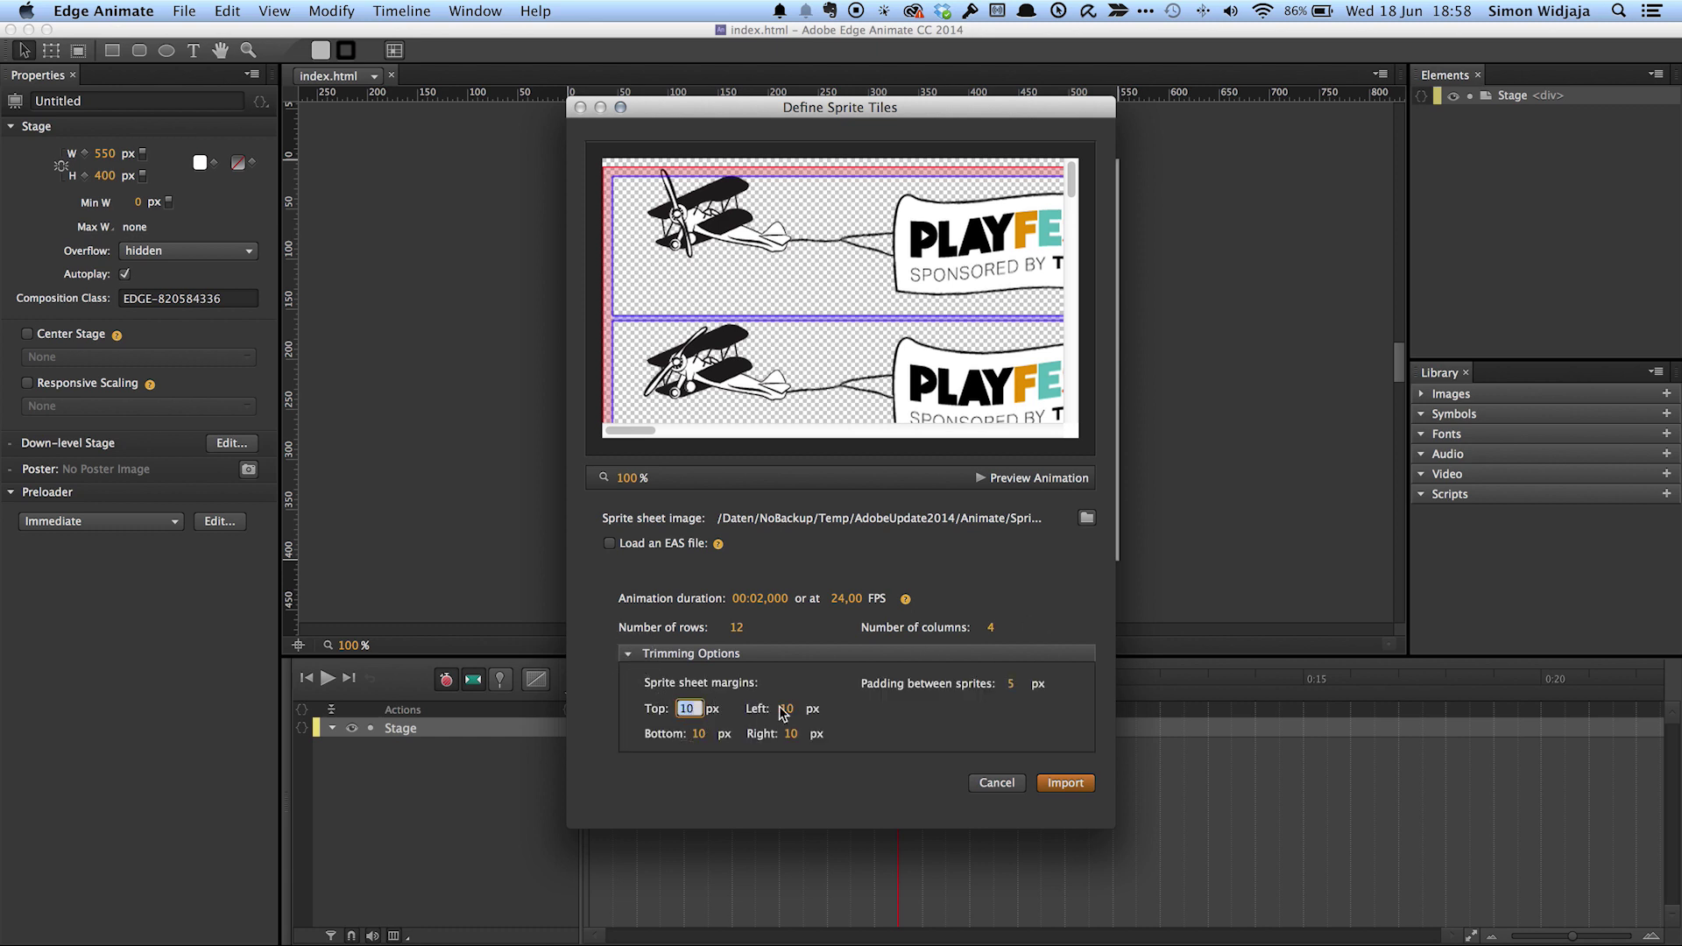
text(0)
key(Tab)
text(0)
key(Tab)
text(0)
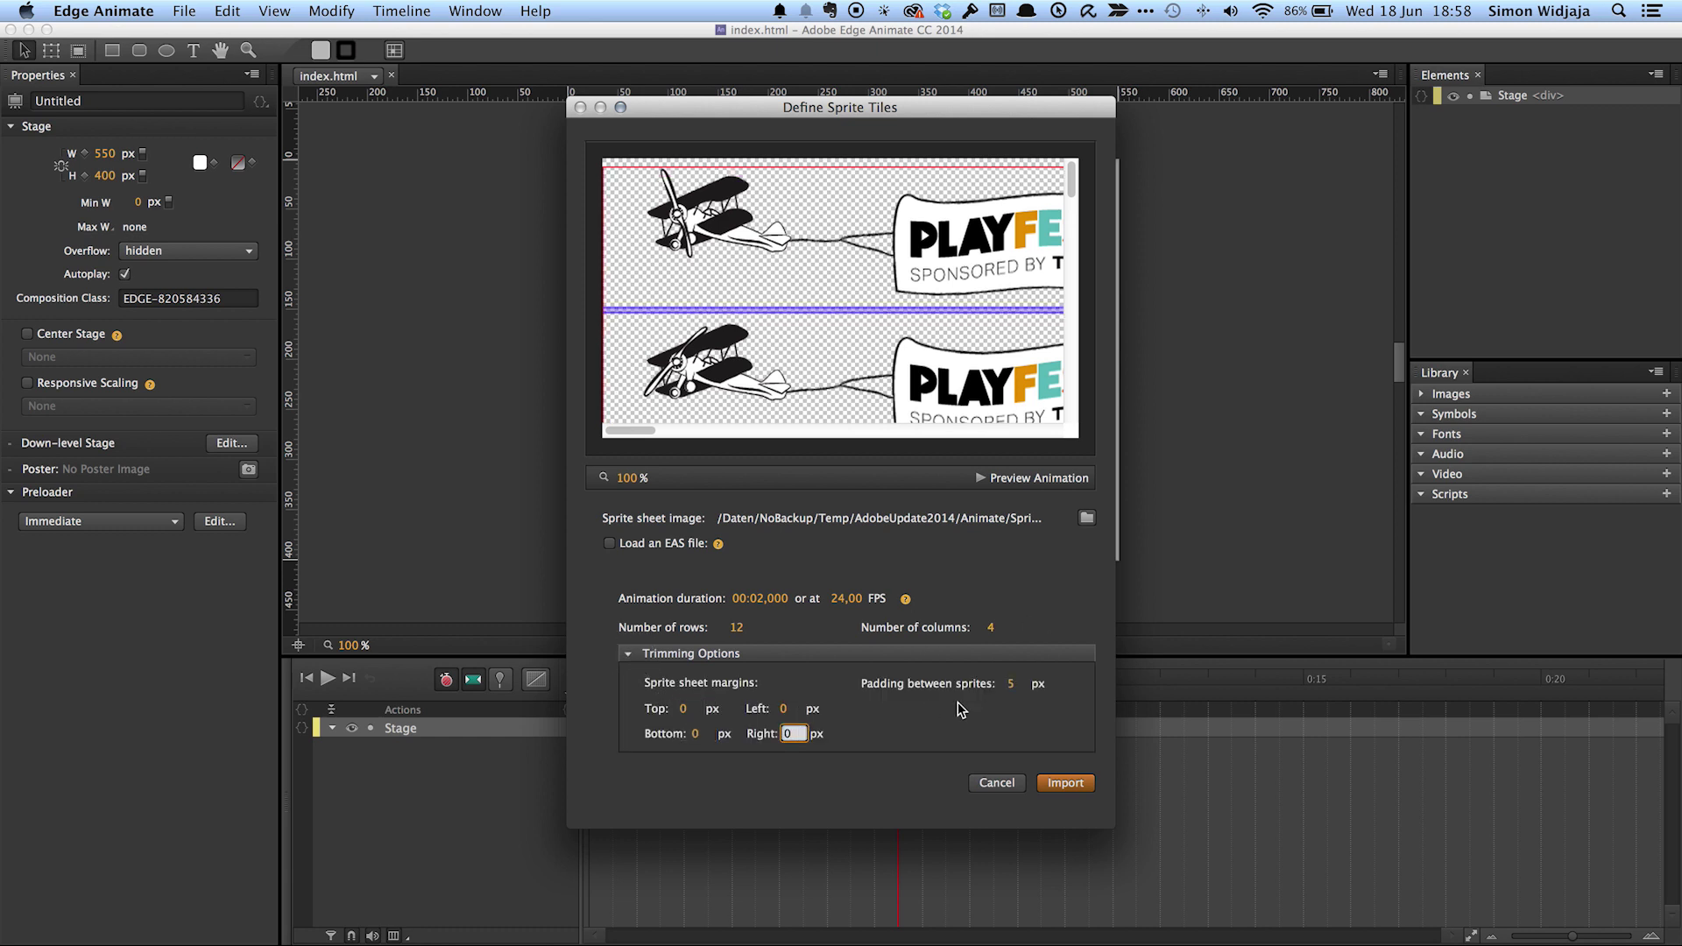
click(1010, 683)
text(0)
key(Tab)
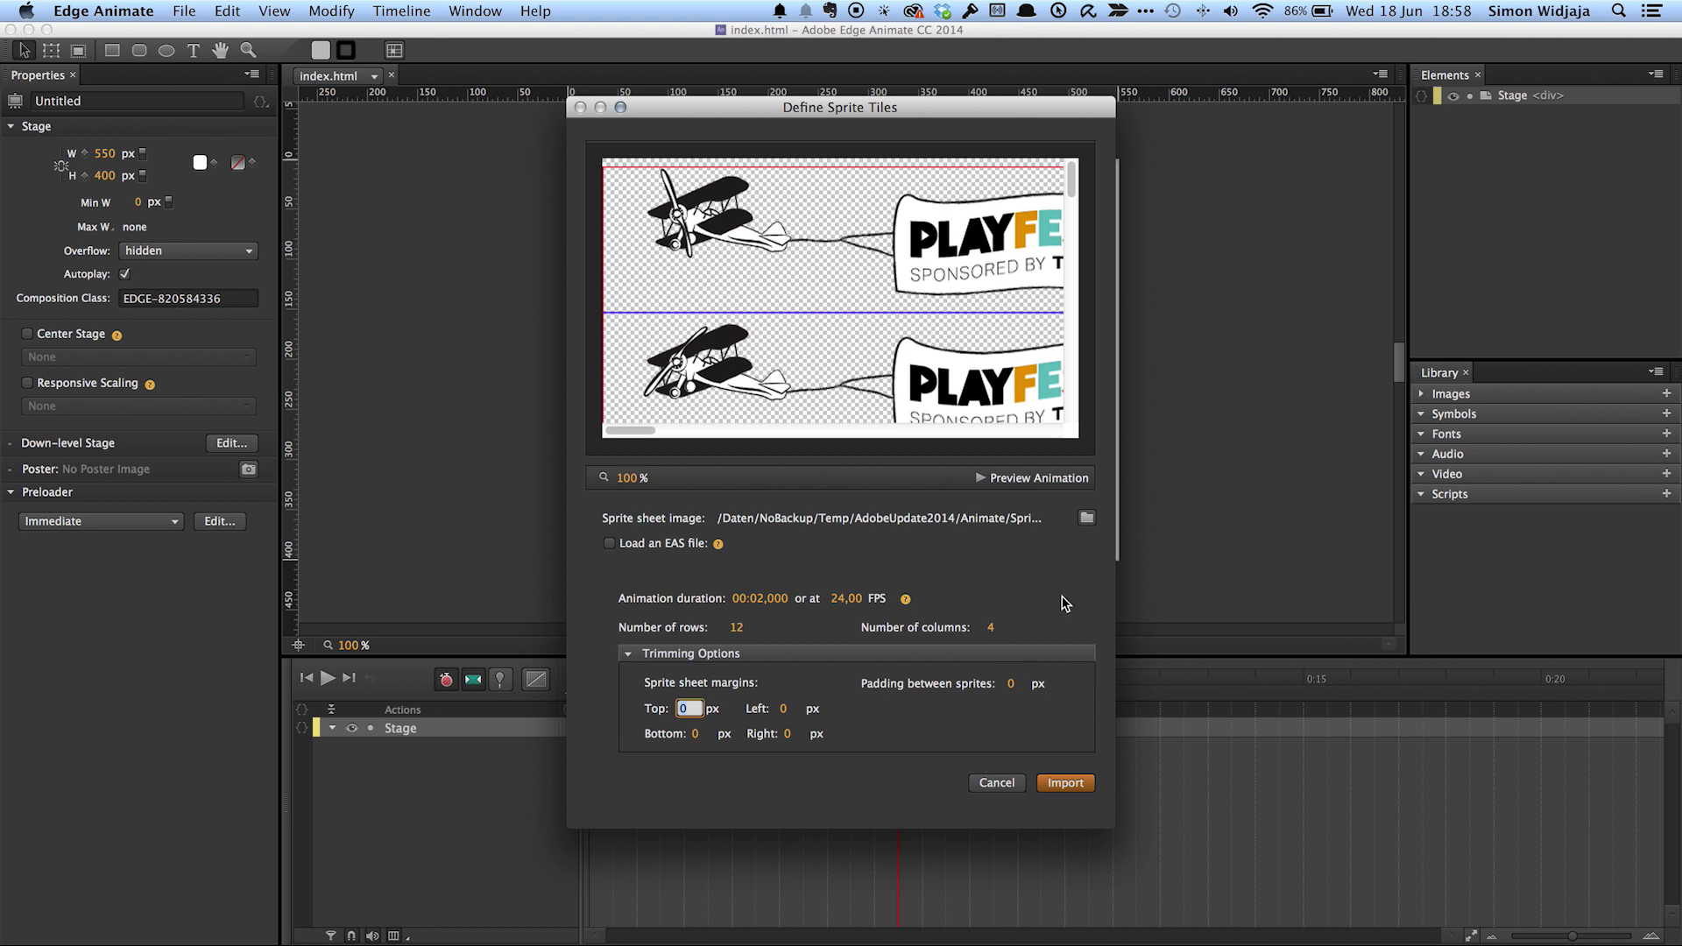
key(Return)
drag(626, 478, 536, 476)
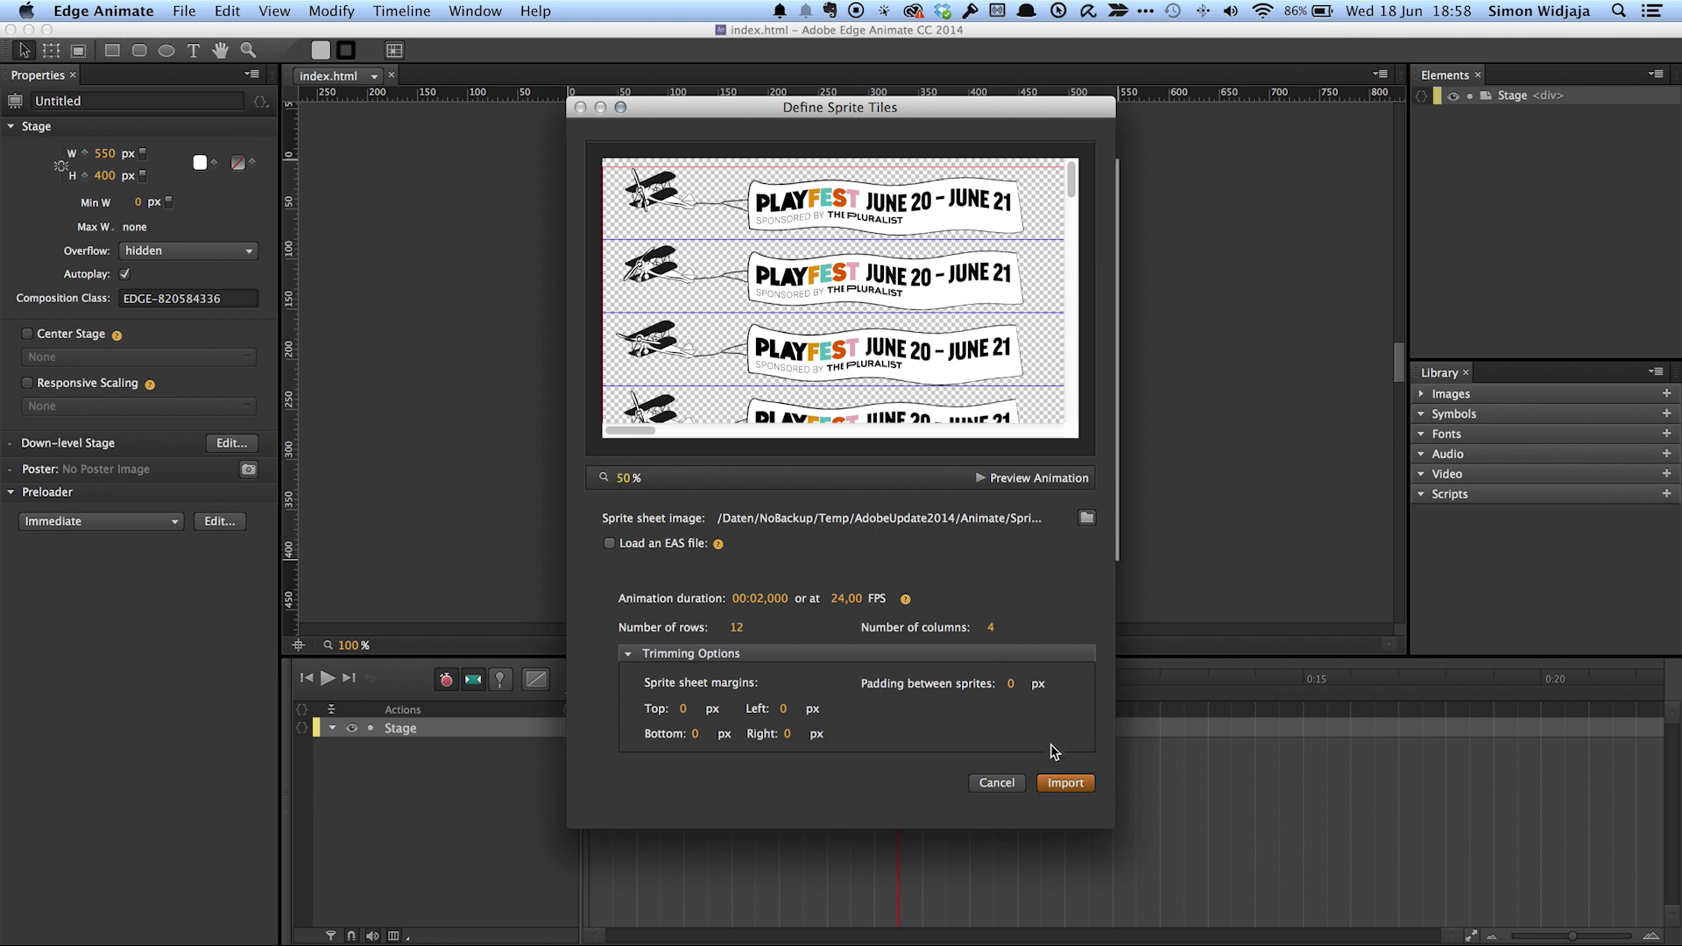
click(1065, 784)
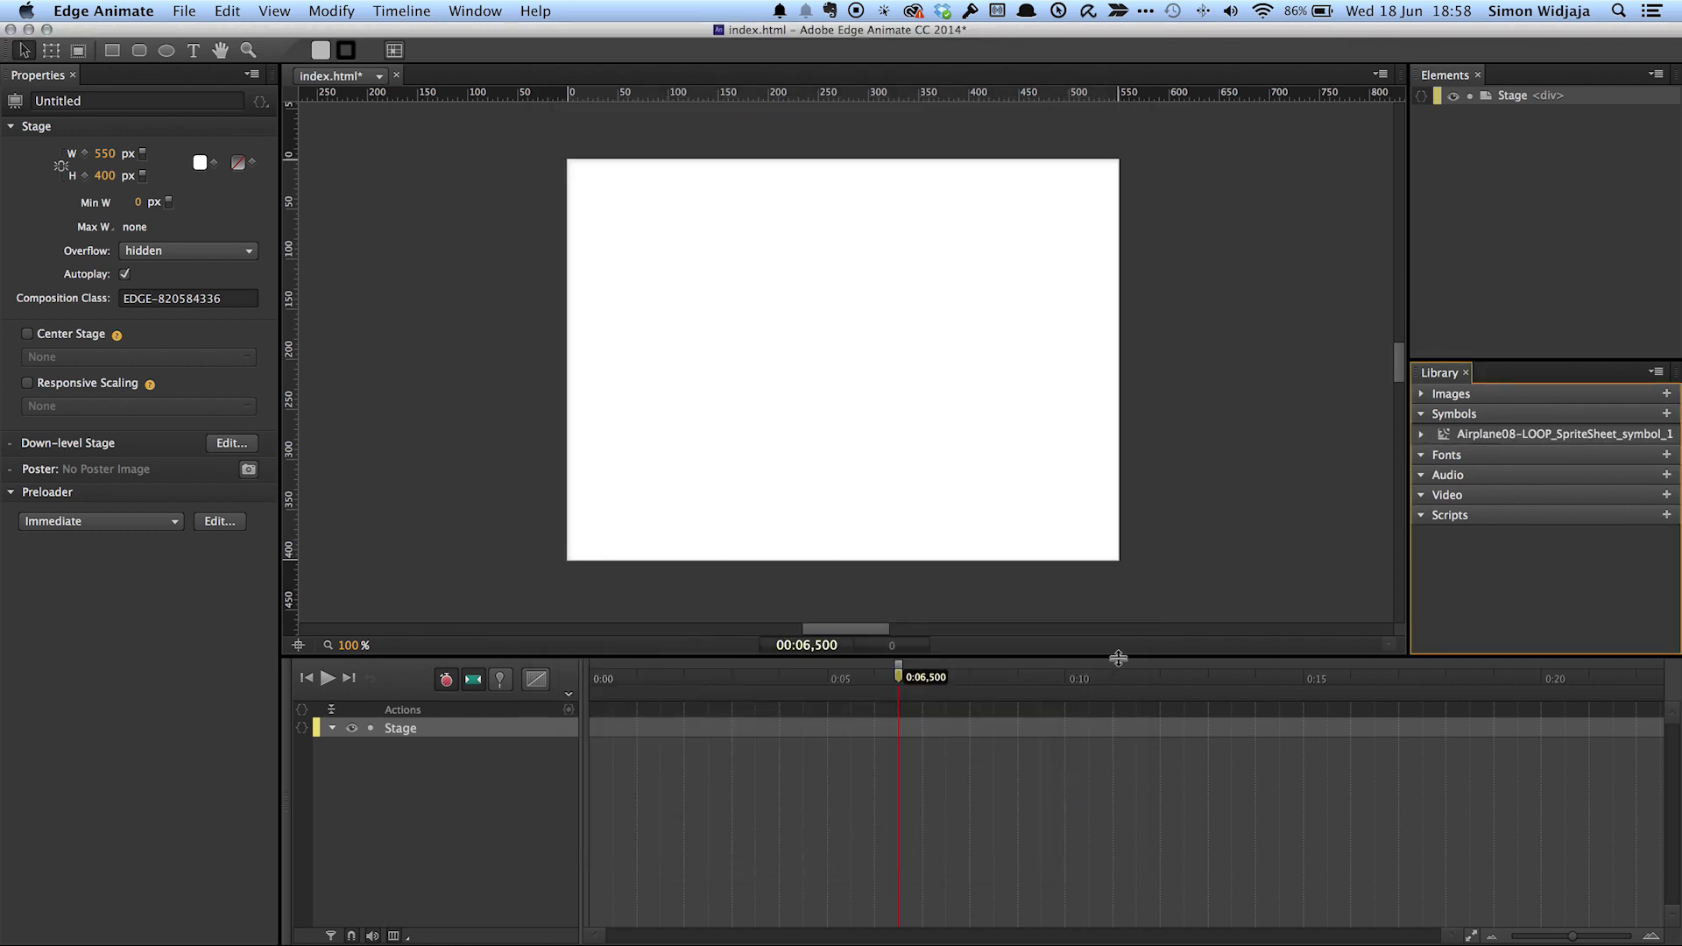
Place the airplane symbol right of the stage and animate it from 550 px to −268 px over 6 s
drag(1516, 436, 1117, 263)
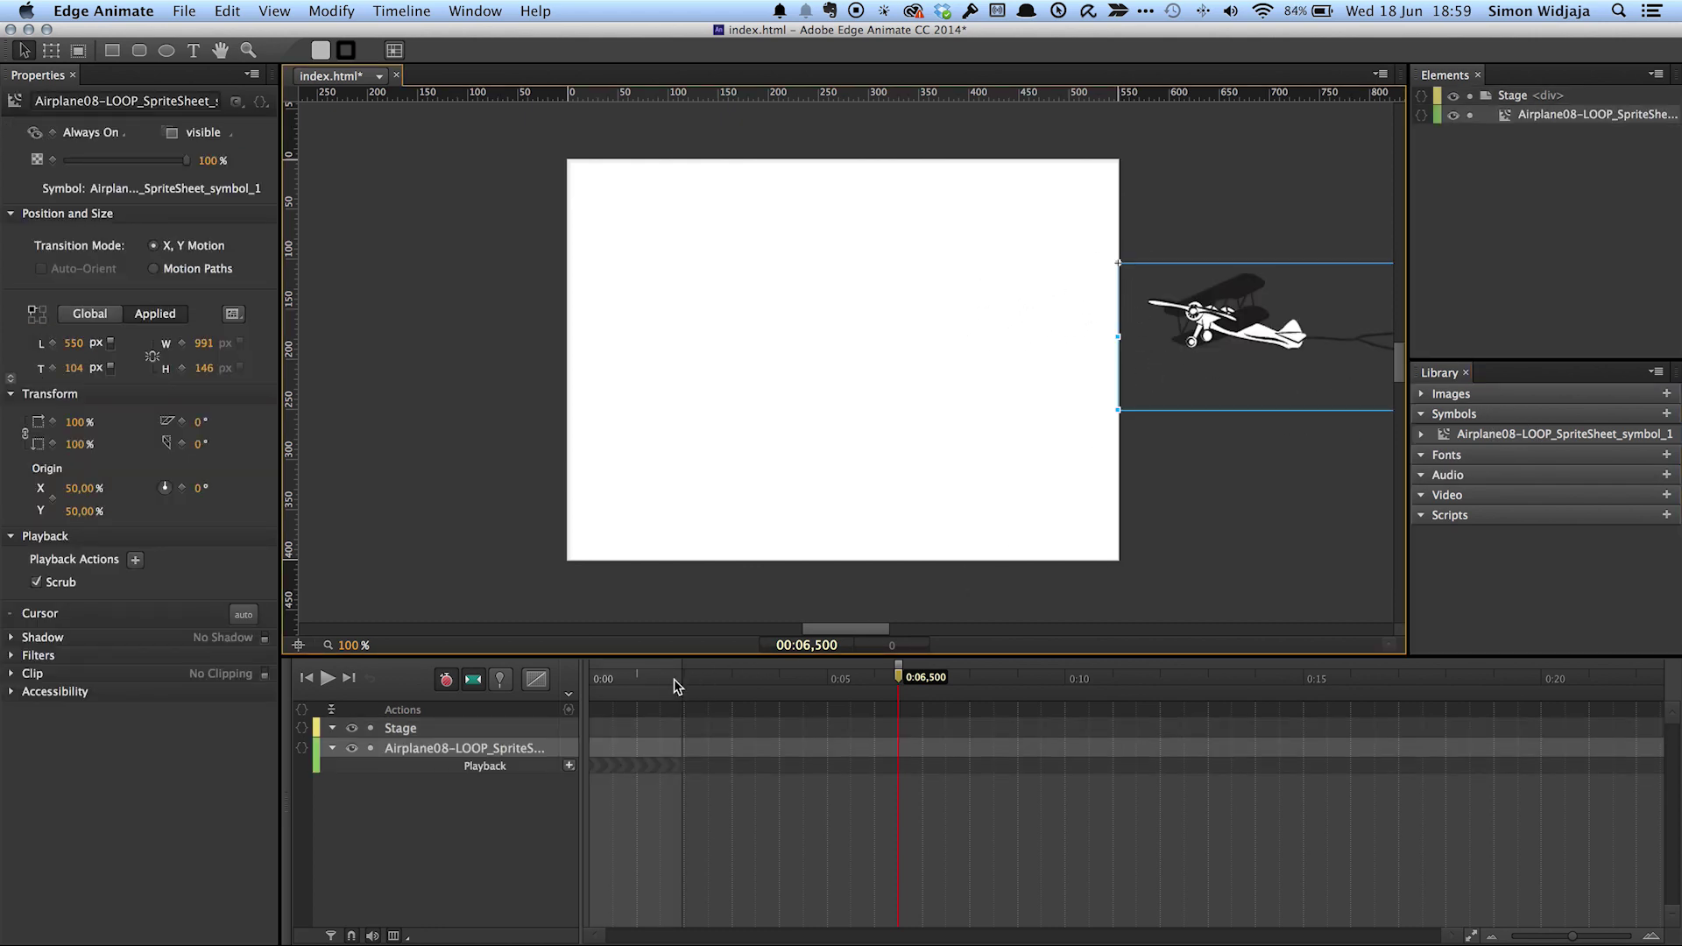
click(601, 677)
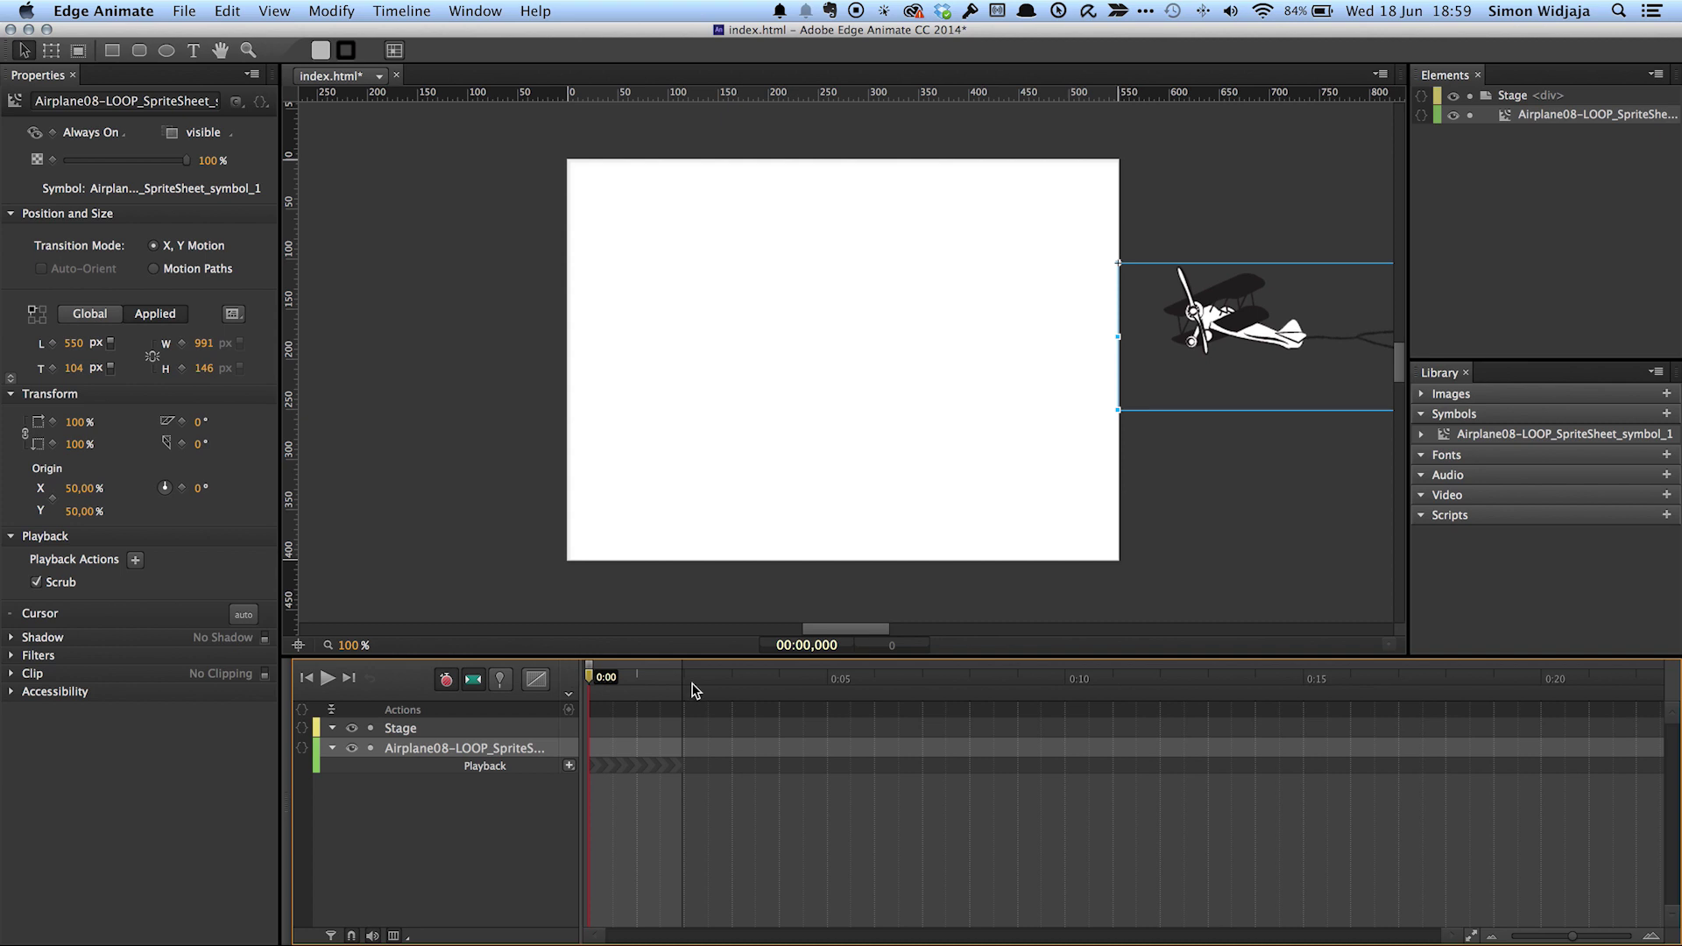
drag(841, 680, 873, 680)
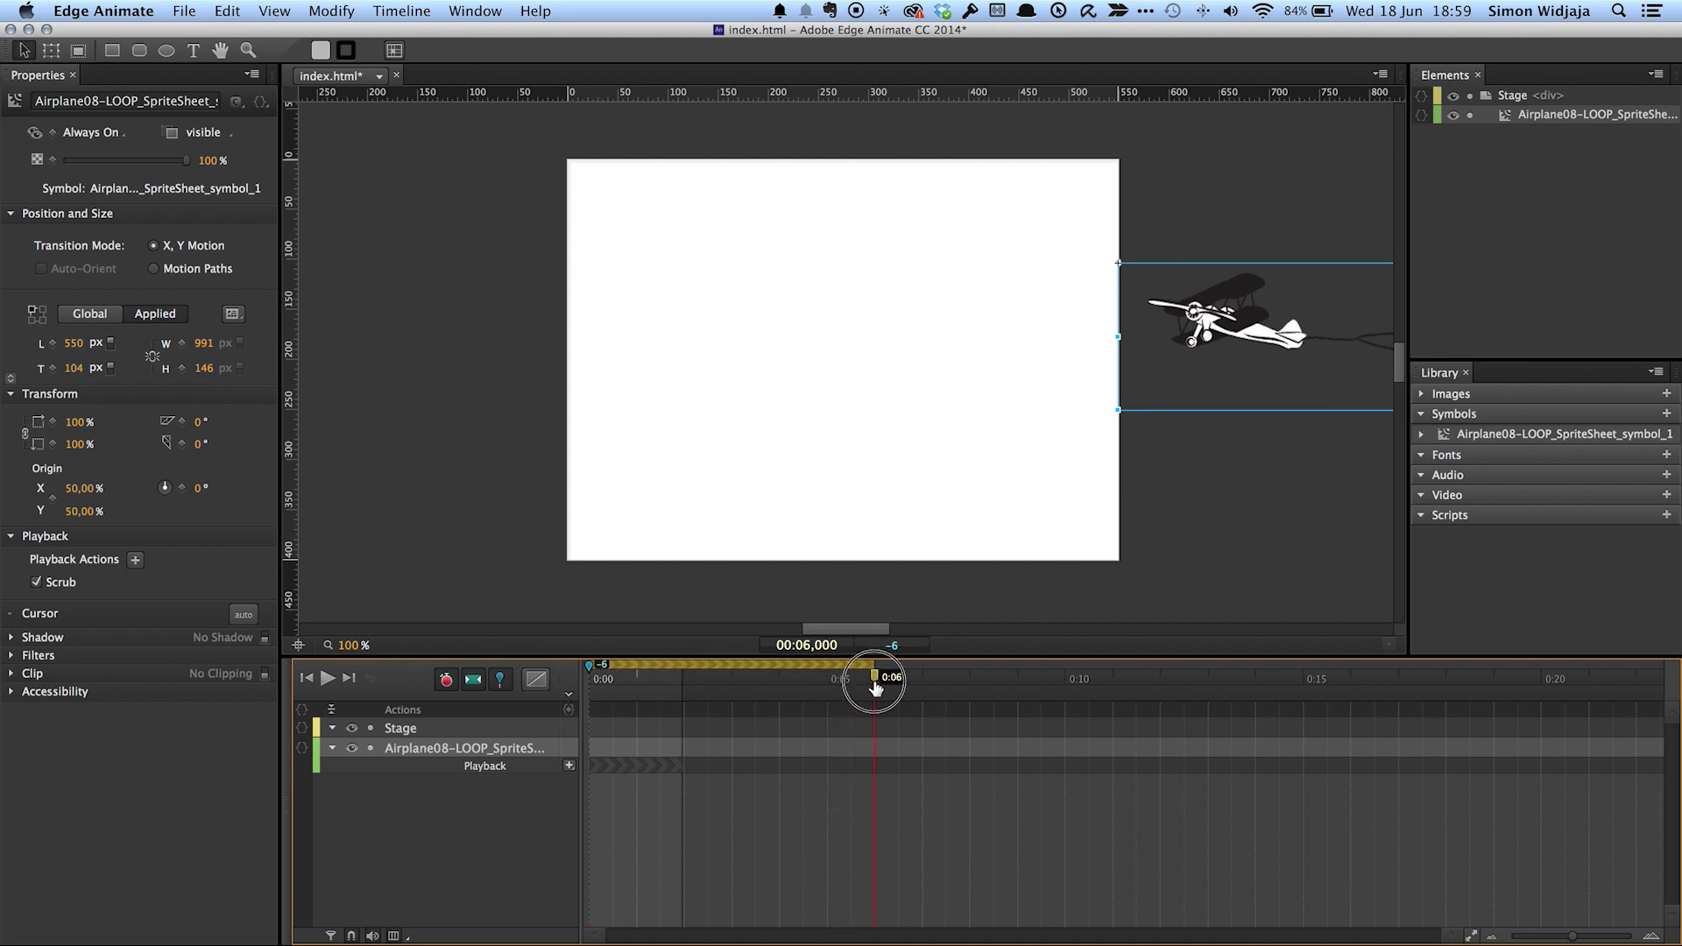
drag(1251, 304, 432, 298)
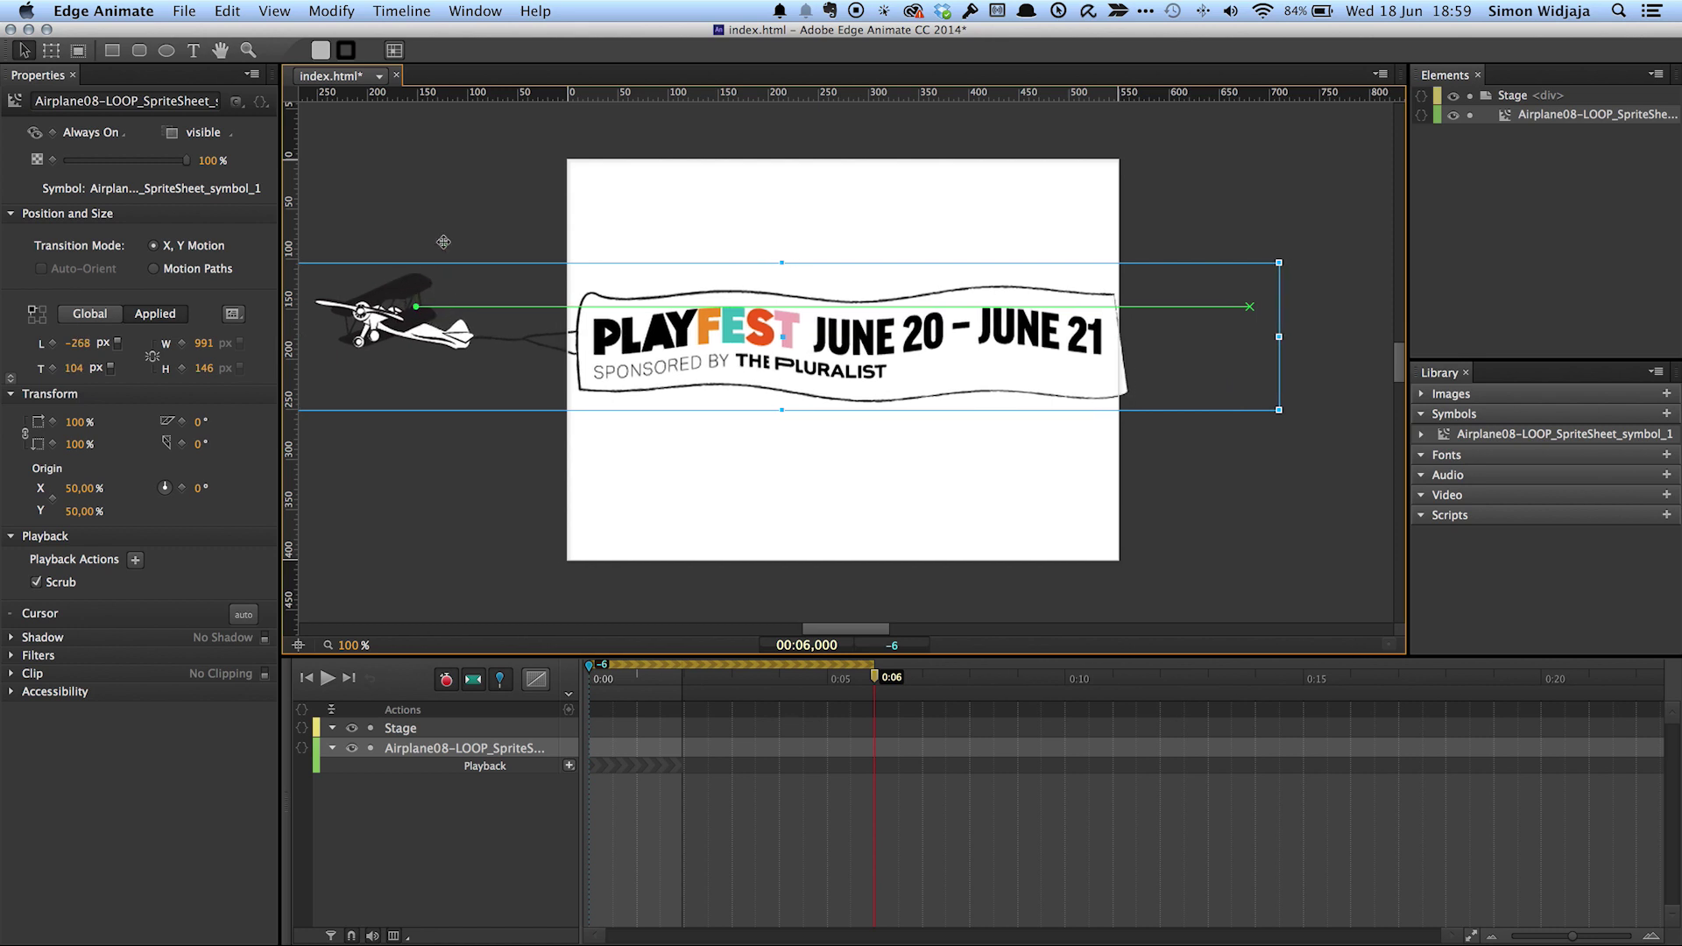
Open the airplane symbol and zoom its timeline to around 1958 ms
double_click(762, 352)
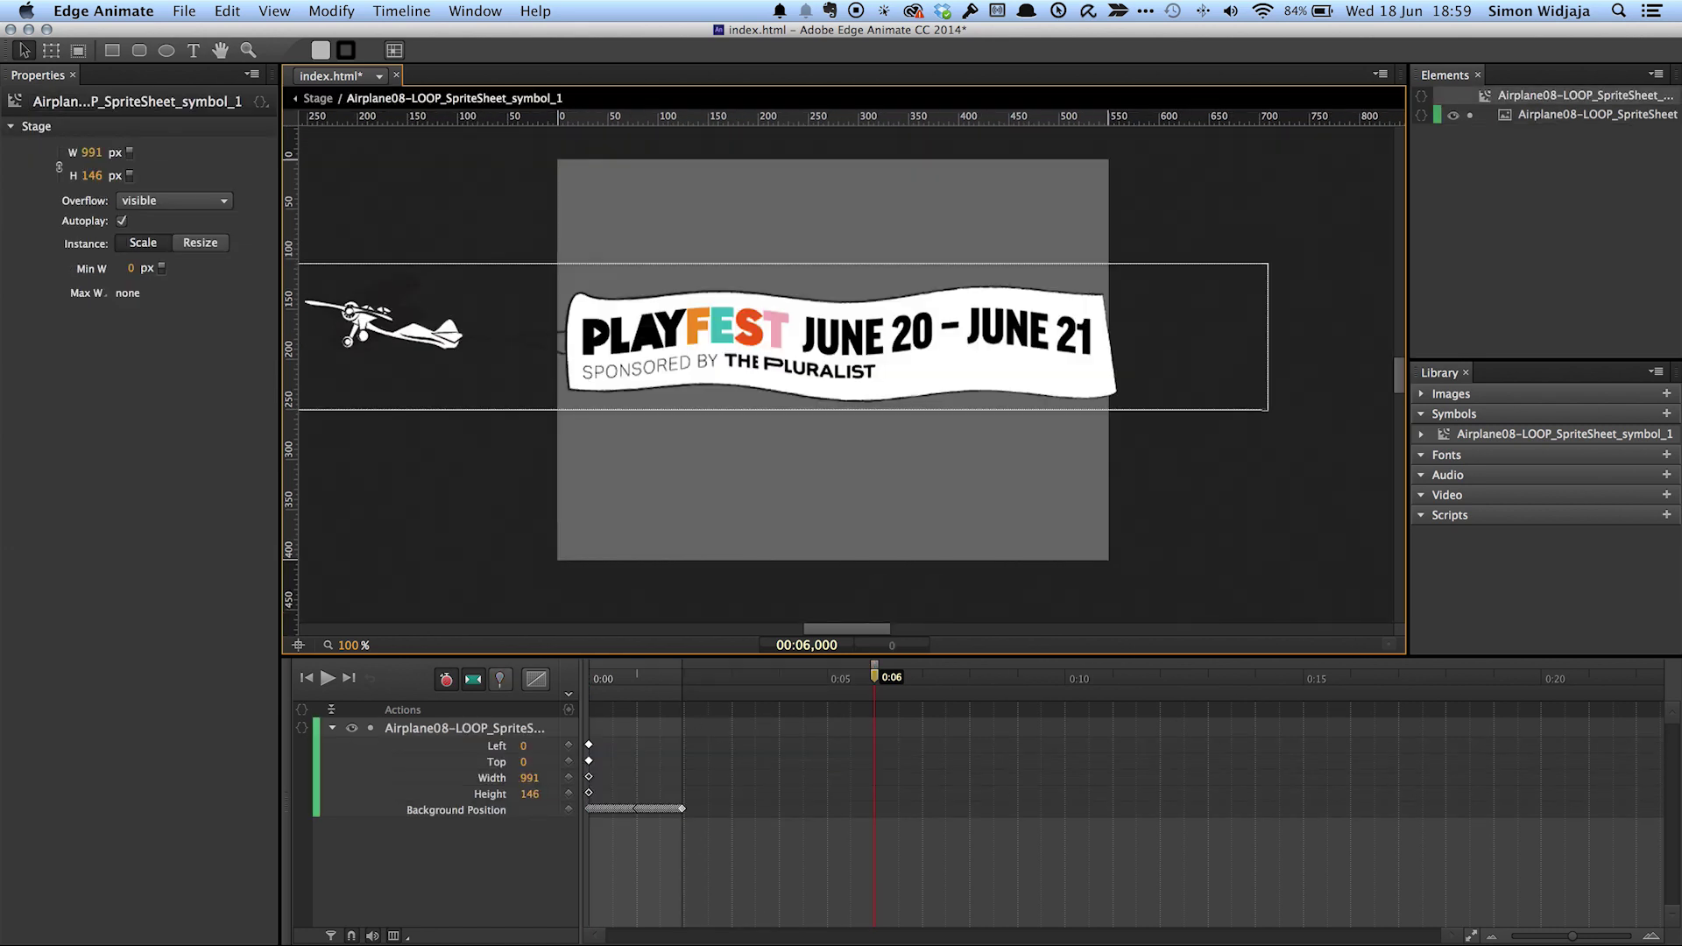
click(1651, 937)
scroll(953, 916, left, 5)
drag(1343, 676, 848, 687)
Add a trigger with sym.play(0); at about 1958 ms and preview in the browser
click(568, 710)
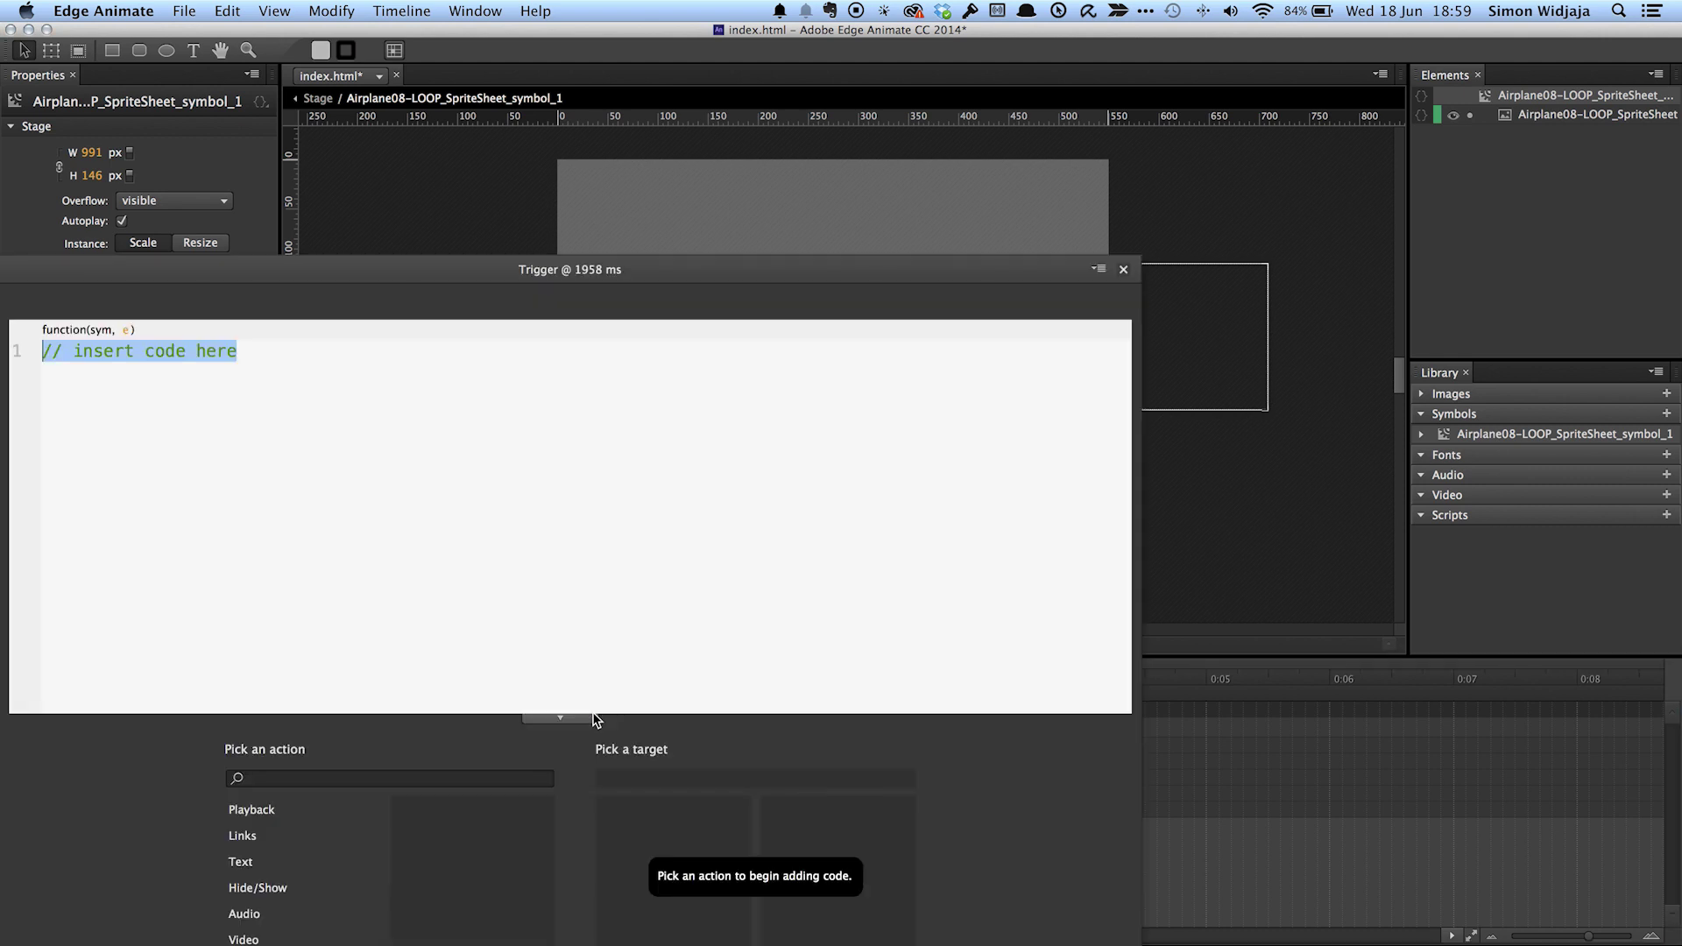
text(sym.play(0);)
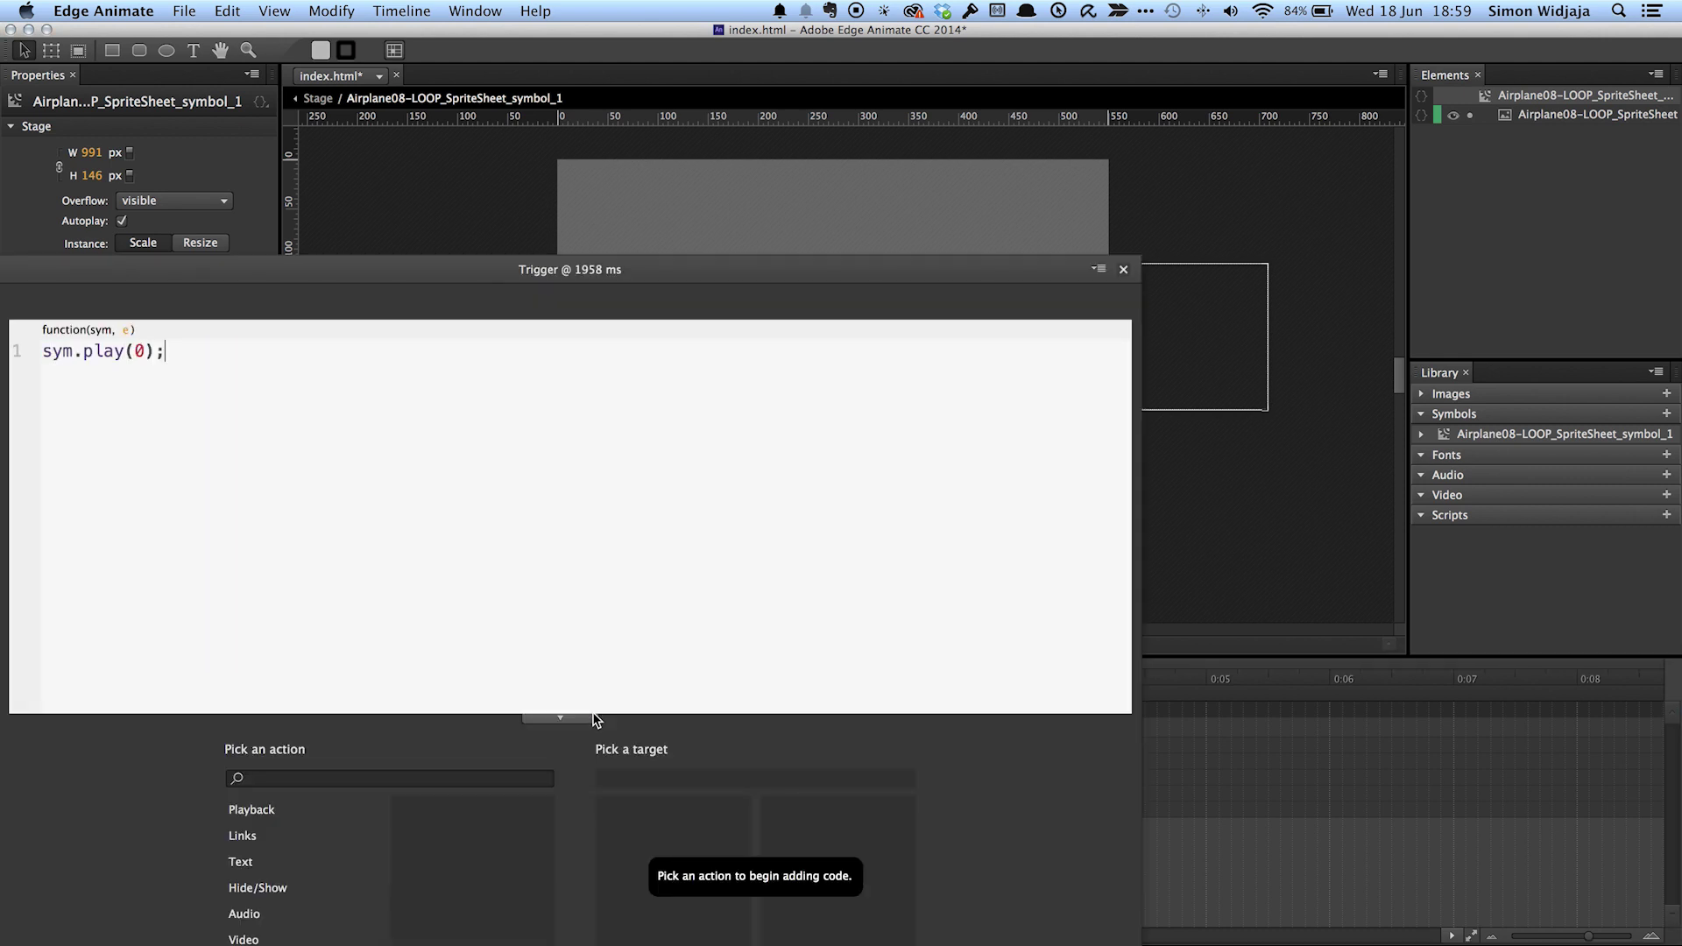
click(1123, 269)
key(super+Return)
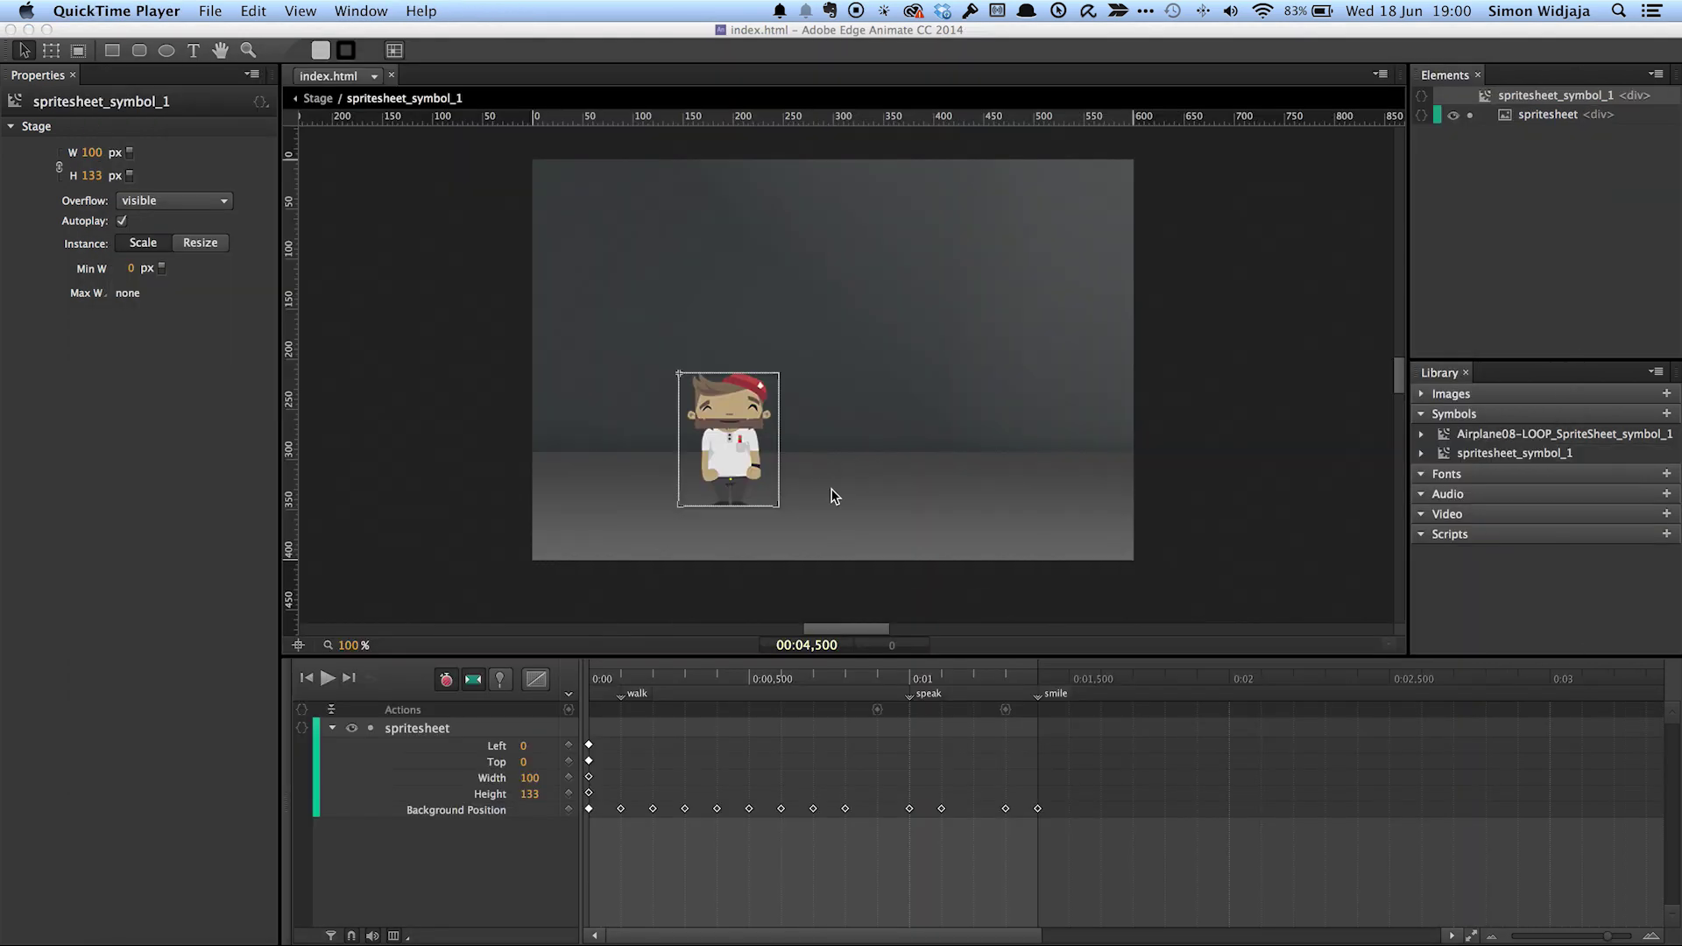
Back in Edge Animate, set the playhead to 1 second, exit the character symbol to the Stage, and preview in Chrome
click(830, 489)
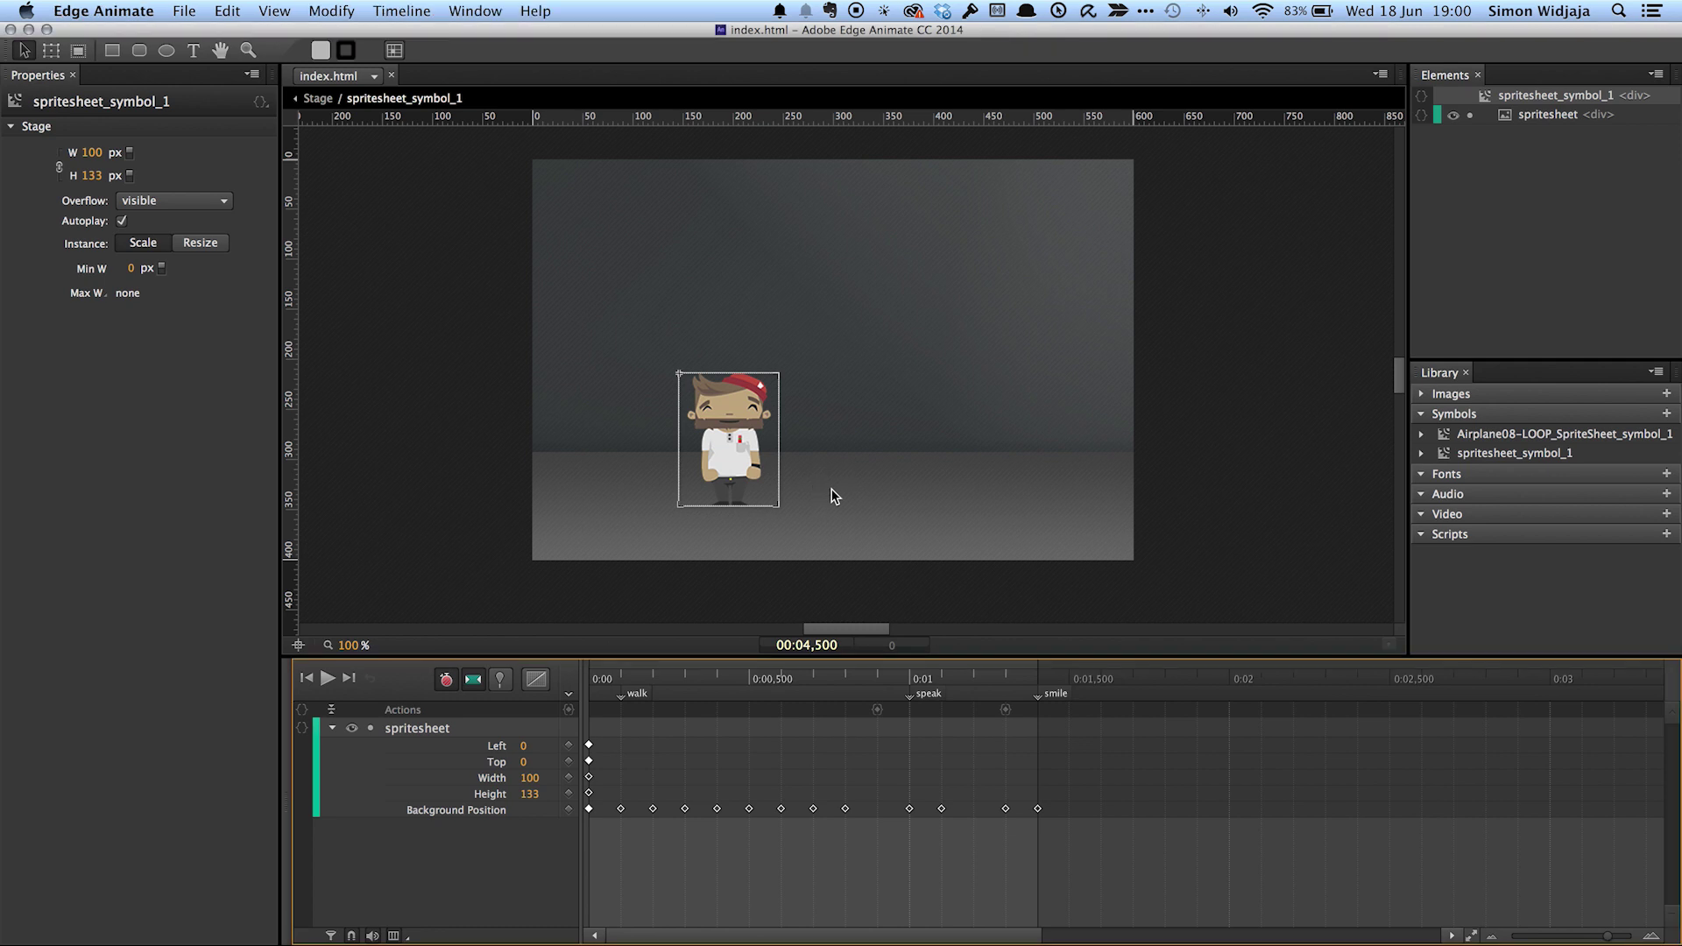
click(911, 680)
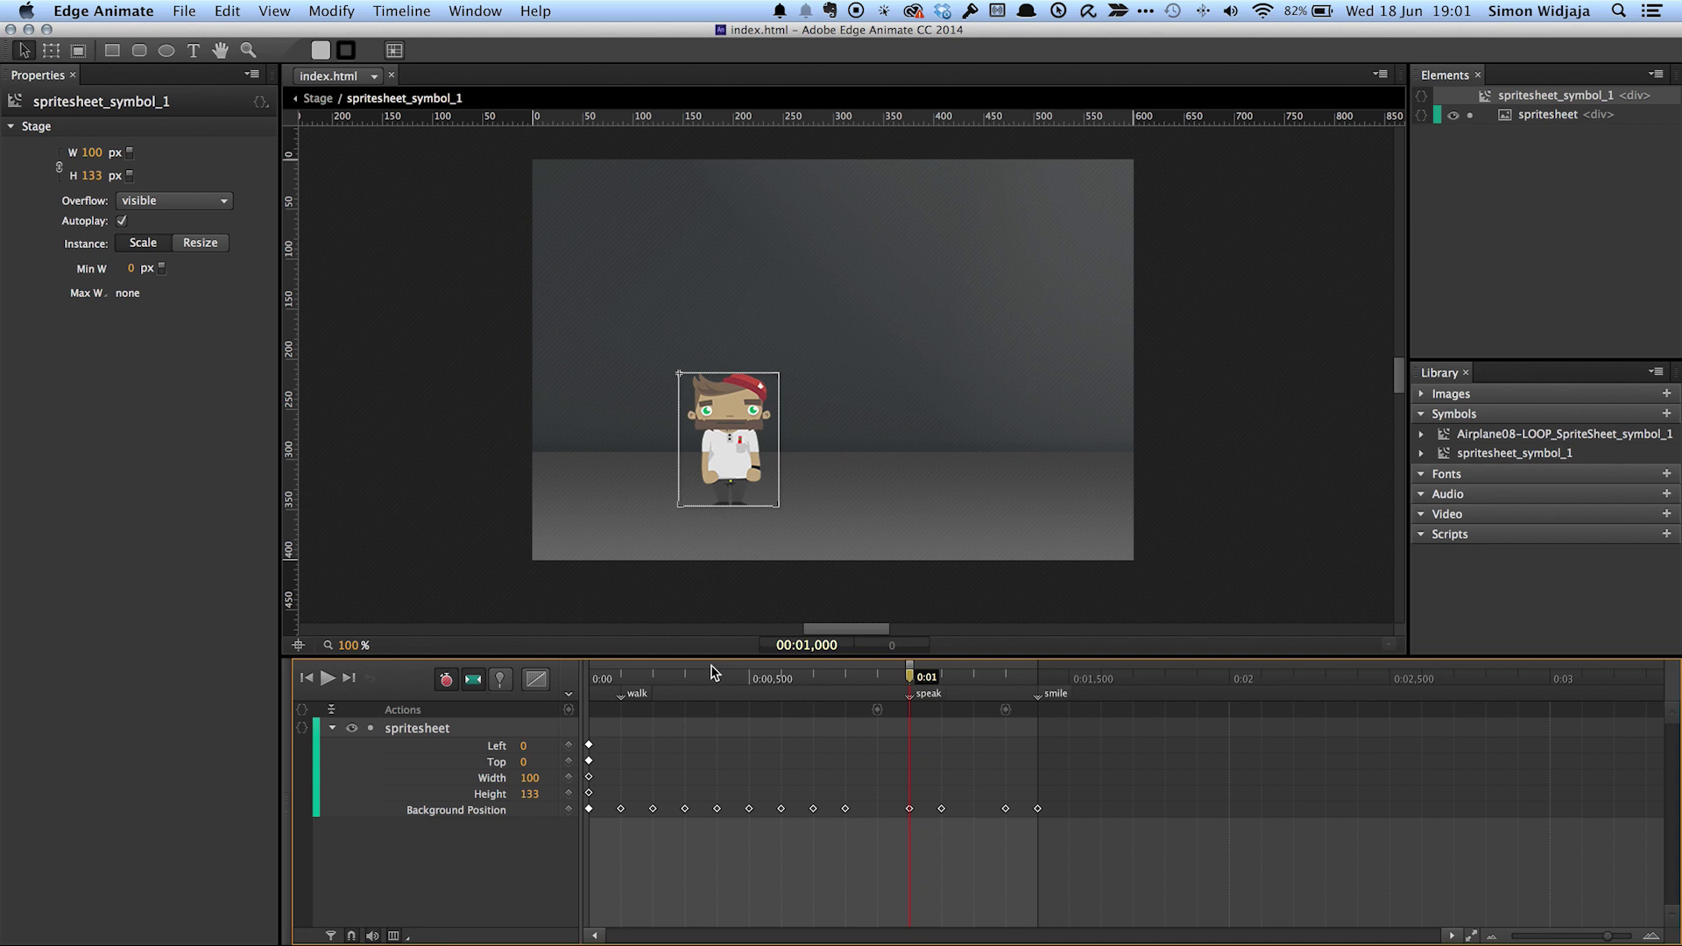
double_click(593, 556)
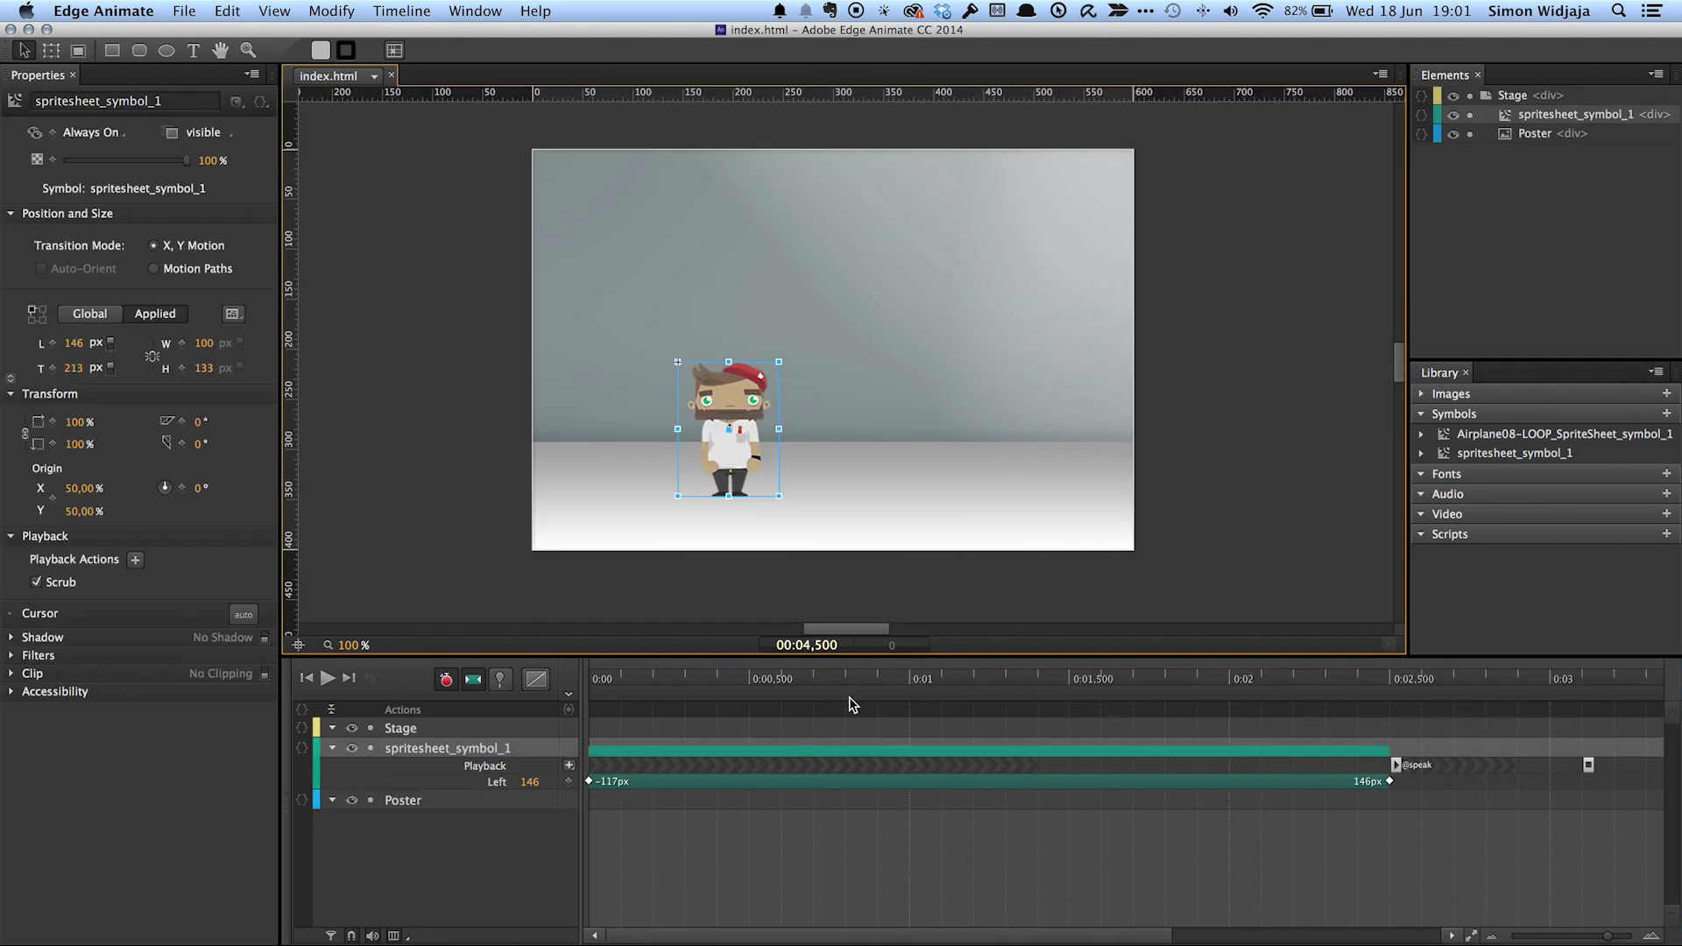
key(super+Return)
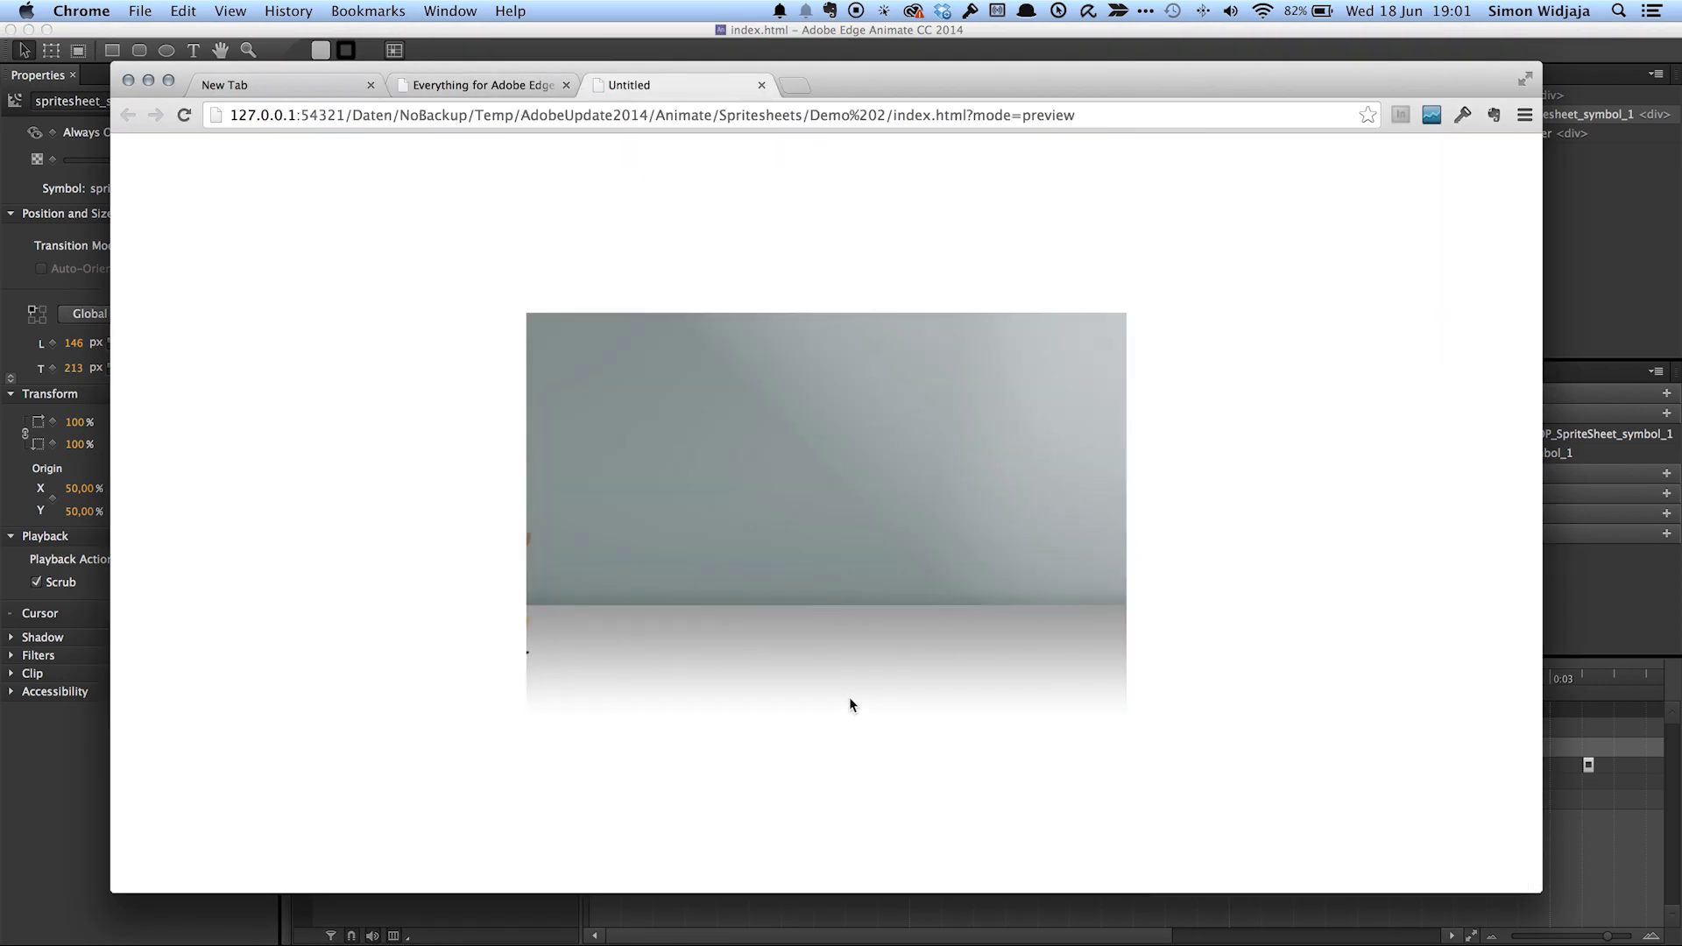